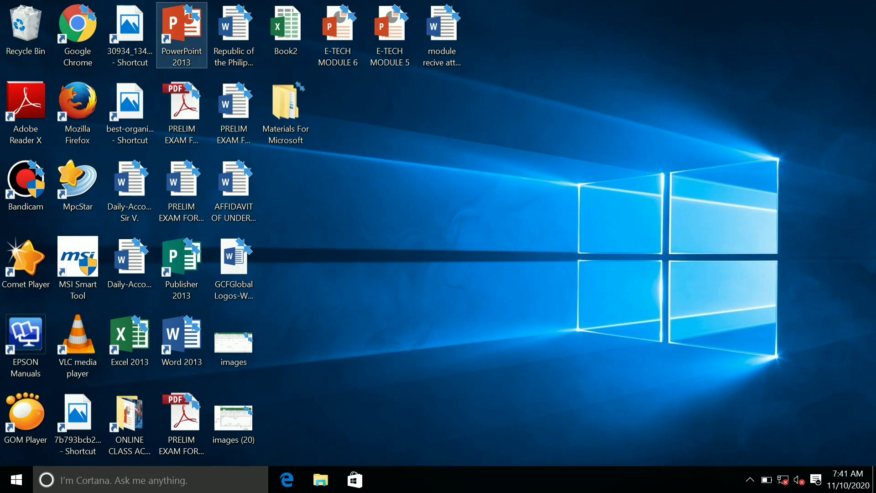
Launch PowerPoint 2013 from the desktop icon and start a blank presentation.
{"action": "double_click", "coordinate": [181, 35]}
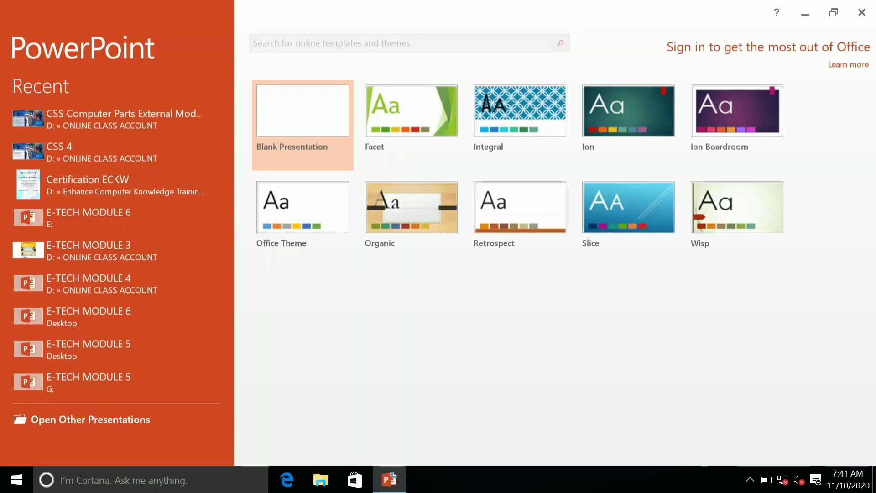
{"action": "left_click", "coordinate": [299, 137]}
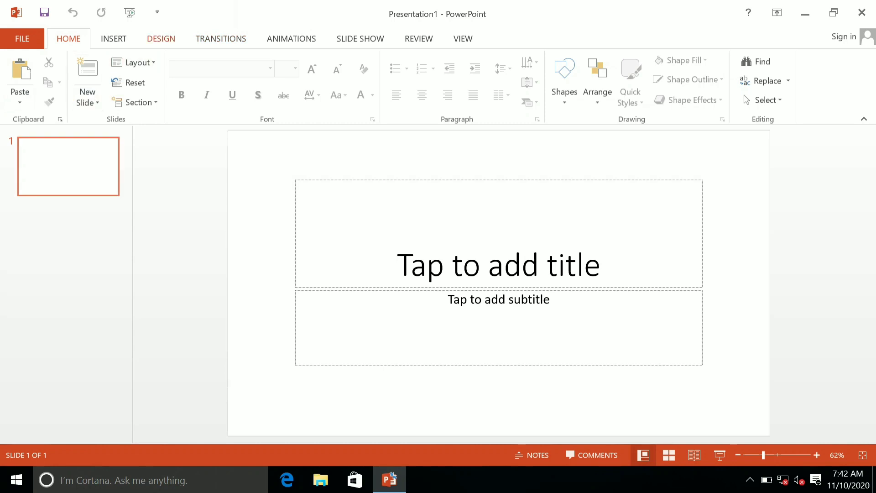
Apply the teal Ion theme from the Design tab's Themes gallery.
{"action": "left_click", "coordinate": [161, 38]}
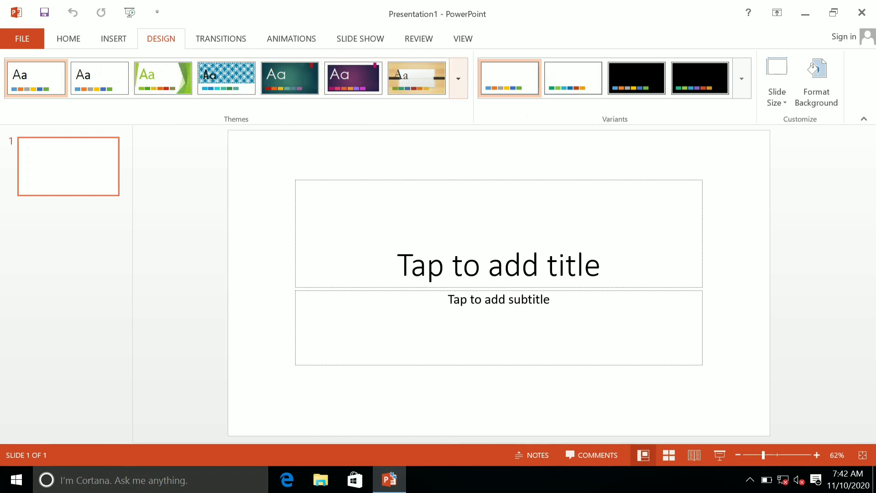
{"action": "left_click", "coordinate": [290, 78]}
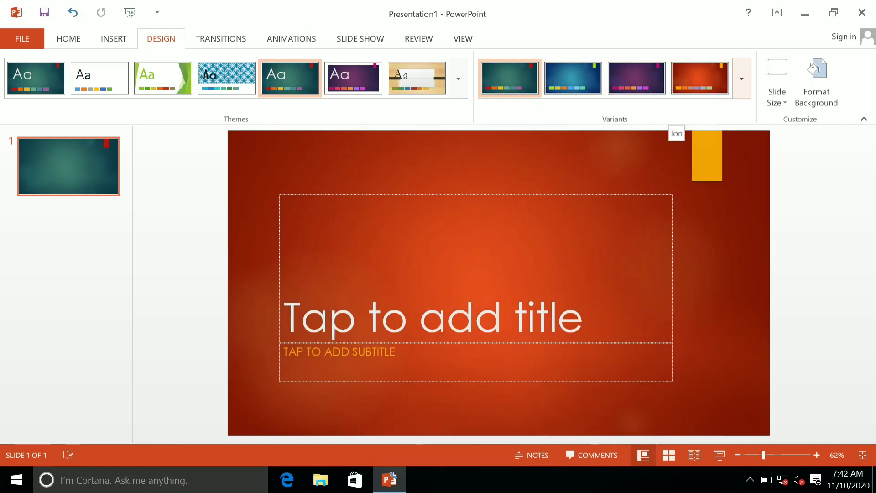
{"action": "left_click", "coordinate": [742, 78]}
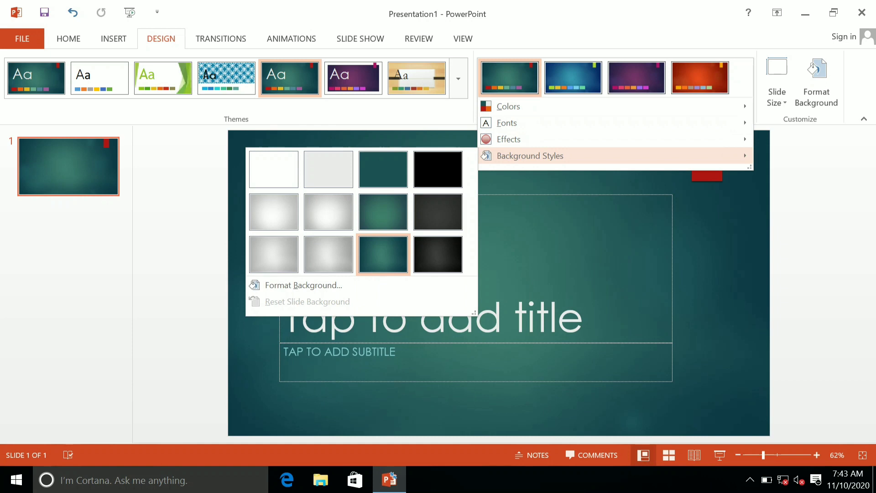
Browse the Ion theme's colour variants, returning to the first one.
{"action": "key", "text": "Escape"}
{"action": "key", "text": "Escape"}
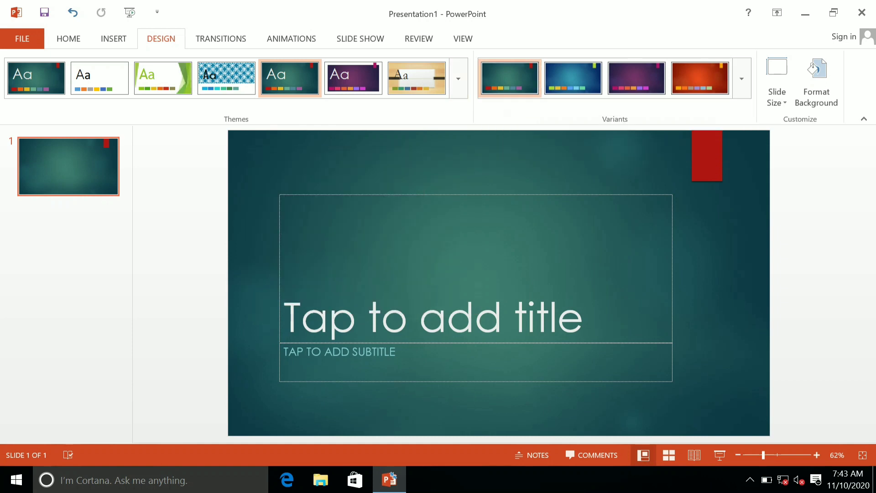
{"action": "key", "text": "Right"}
{"action": "key", "text": "Right"}
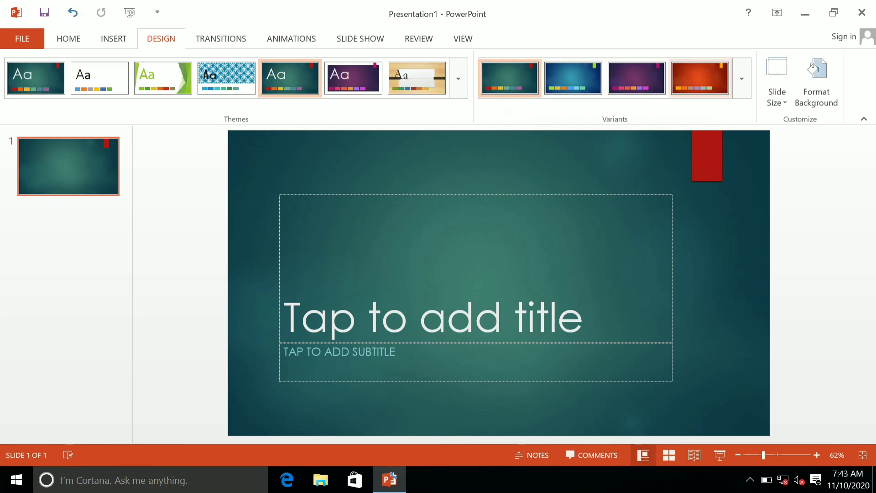
{"action": "key", "text": "Escape"}
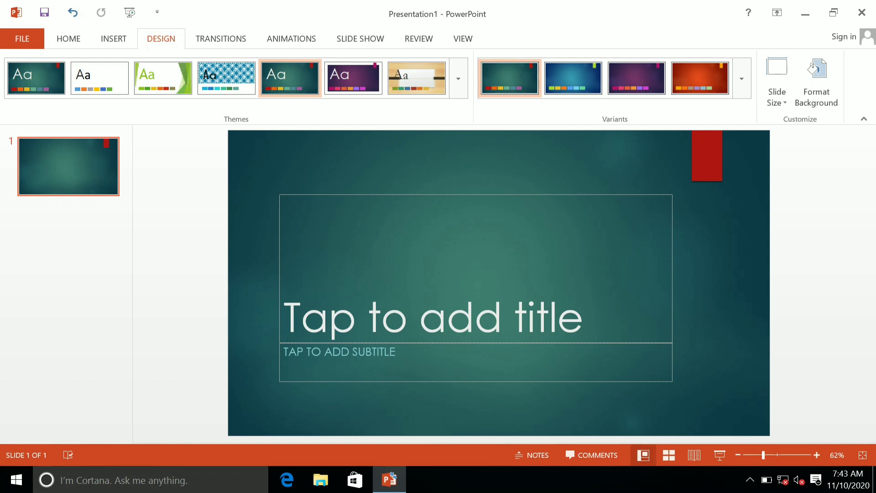
{"action": "key", "text": "Right"}
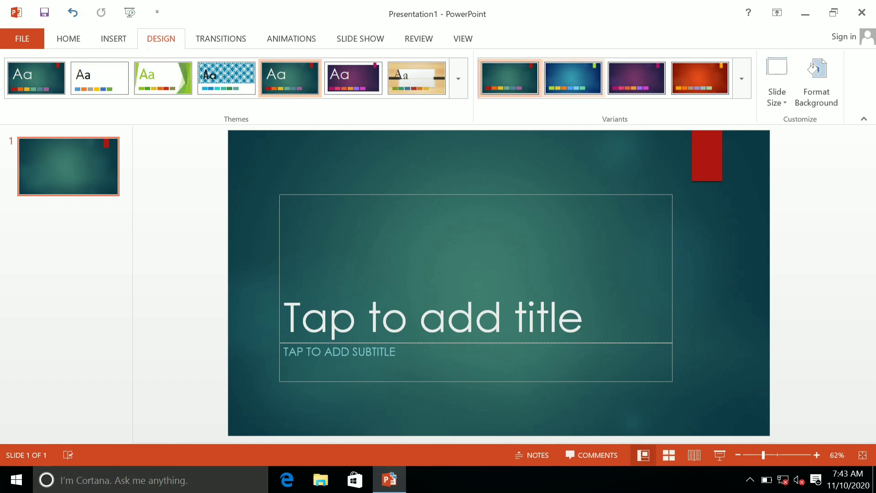
{"action": "key", "text": "Right"}
{"action": "key", "text": "Right"}
{"action": "key", "text": "Left"}
{"action": "key", "text": "Left"}
{"action": "key", "text": "Left"}
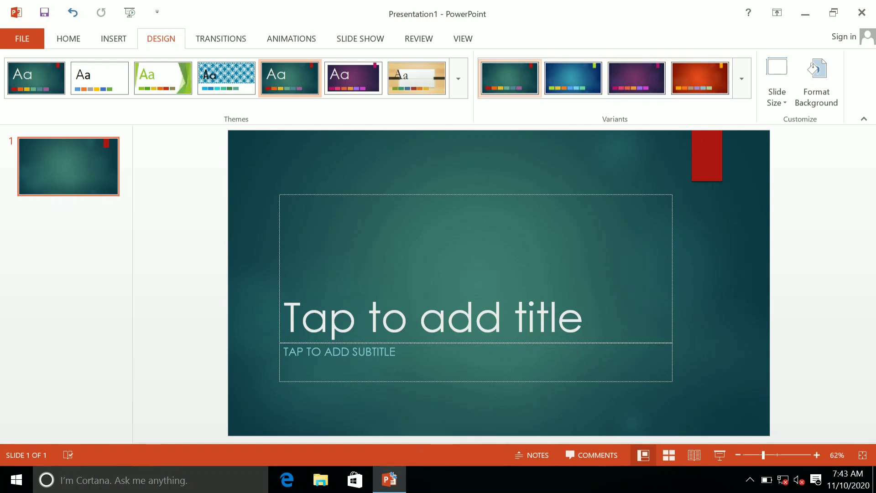
{"action": "key", "text": "alt+g"}
Apply the blue Slice theme from the expanded themes gallery.
{"action": "key", "text": "t"}
{"action": "key", "text": "h"}
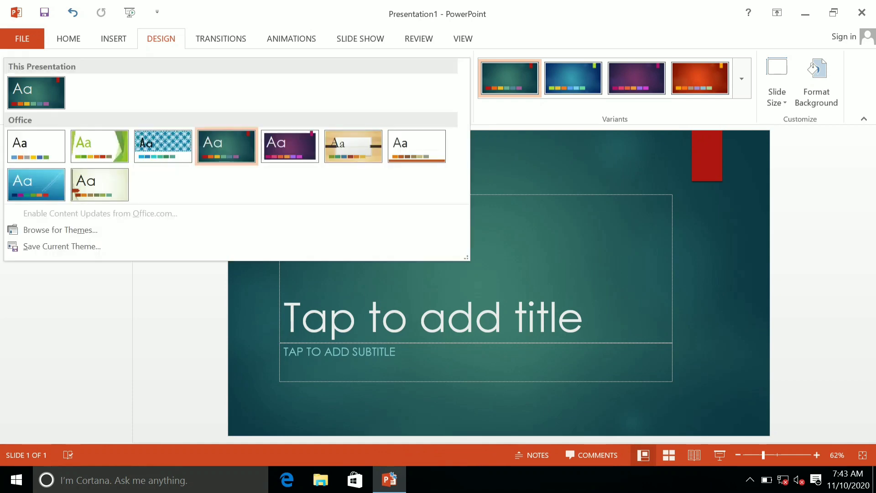
{"action": "key", "text": "Right"}
{"action": "key", "text": "Right"}
{"action": "key", "text": "Down"}
{"action": "key", "text": "Left"}
{"action": "key", "text": "Return"}
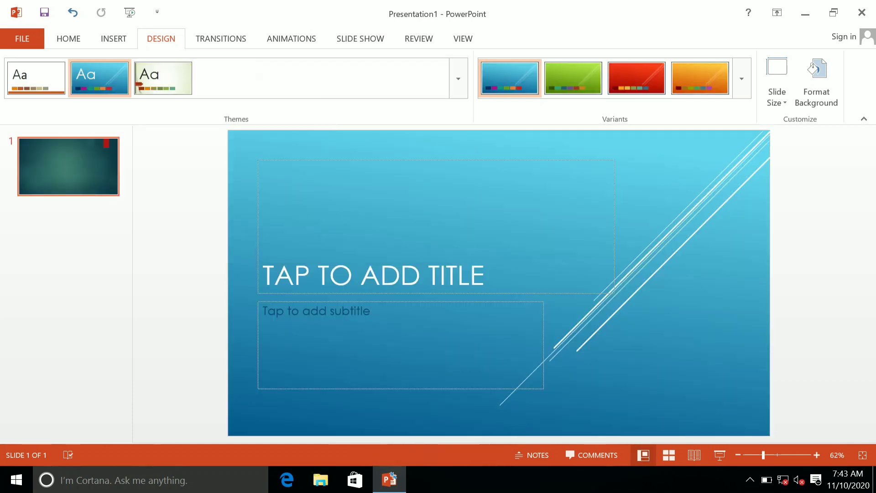
Try the green and orange colour variants of the Slice theme.
{"action": "key", "text": "Right"}
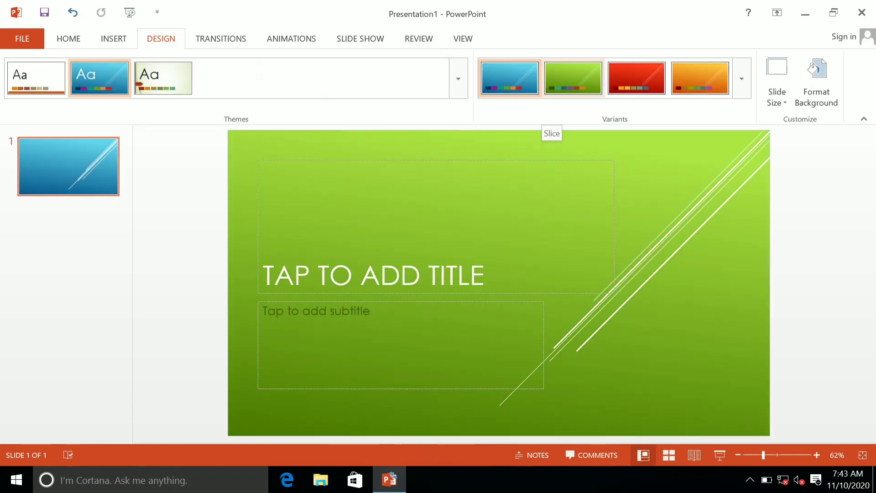
{"action": "key", "text": "Return"}
{"action": "key", "text": "Right"}
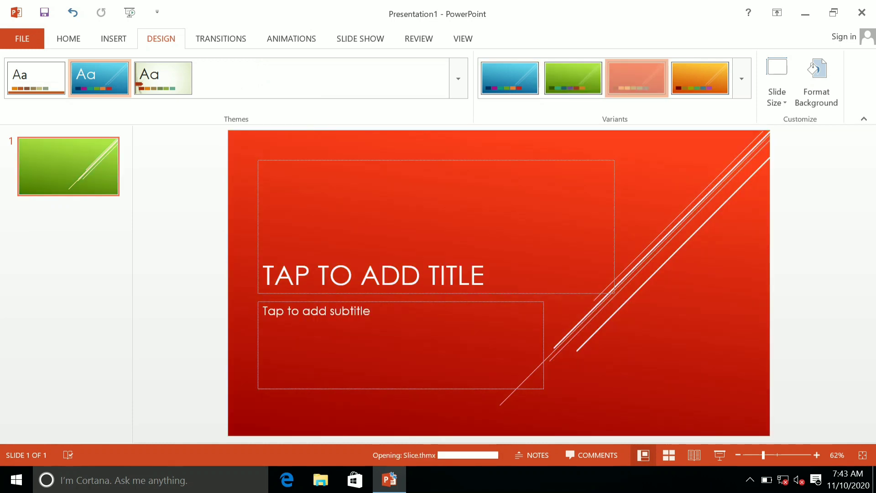
{"action": "key", "text": "Return"}
{"action": "key", "text": "Right"}
{"action": "key", "text": "Return"}
Cycle through the Slice variants again and settle on the orange one.
{"action": "key", "text": "Right"}
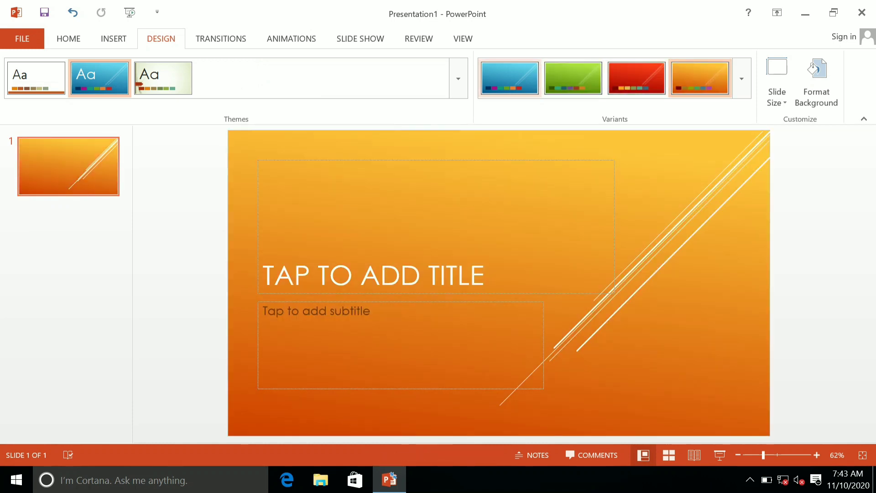
{"action": "key", "text": "Return"}
{"action": "key", "text": "Right"}
{"action": "key", "text": "Return"}
{"action": "key", "text": "Right"}
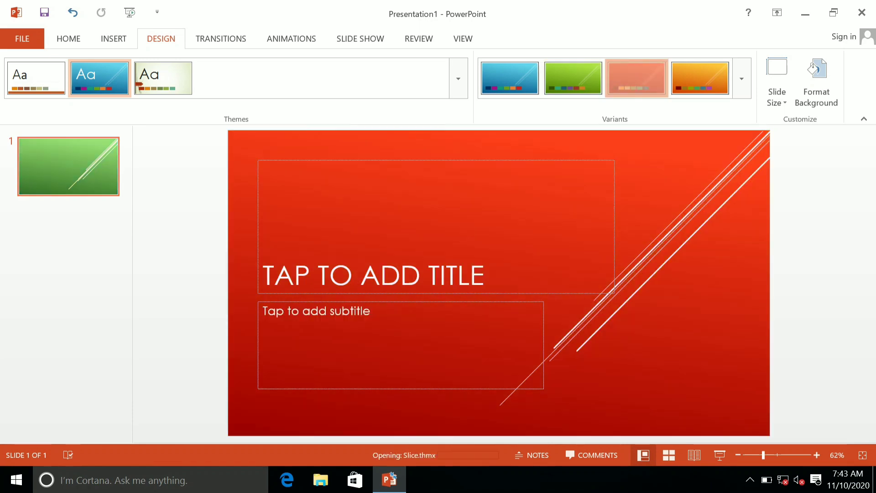
{"action": "key", "text": "Return"}
{"action": "key", "text": "Right"}
{"action": "key", "text": "Return"}
{"action": "key", "text": "Right"}
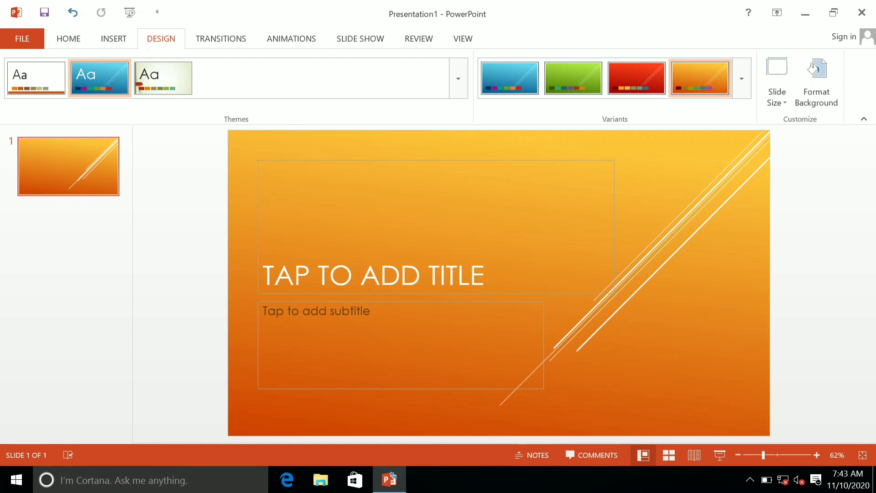
{"action": "left_click", "coordinate": [777, 80]}
{"action": "left_click", "coordinate": [777, 81]}
{"action": "left_click", "coordinate": [777, 81]}
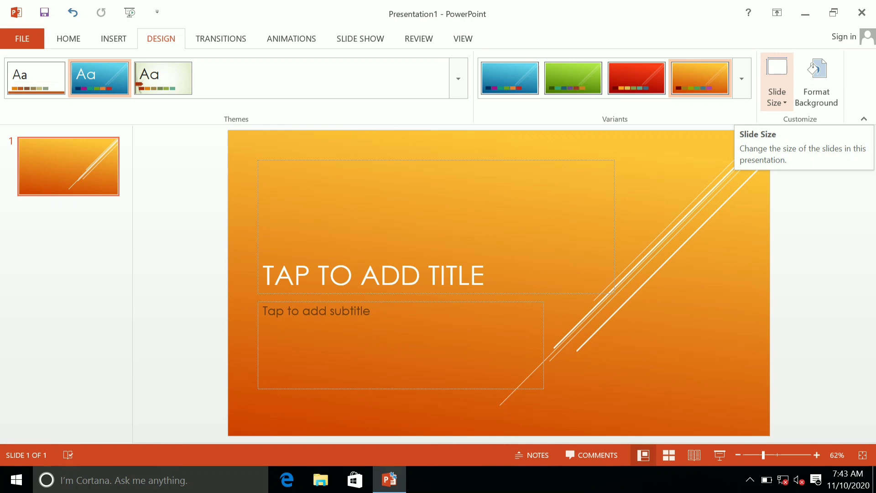
{"action": "left_click", "coordinate": [777, 81]}
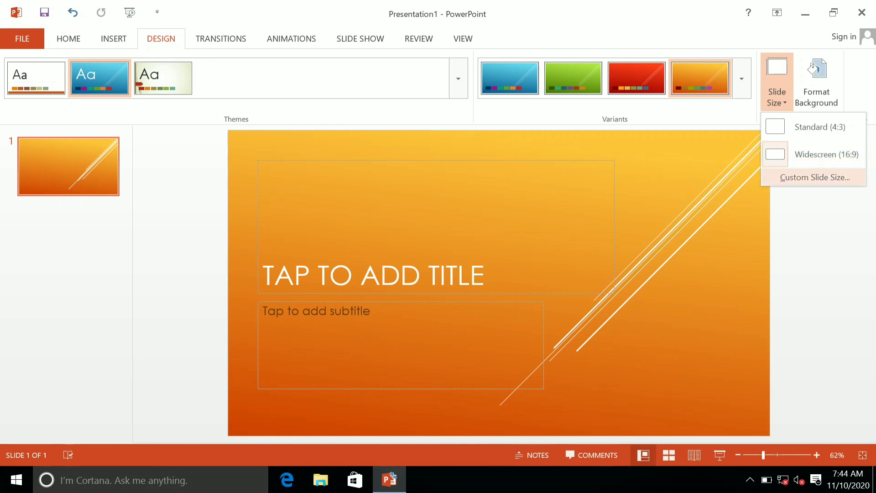
{"action": "left_click", "coordinate": [816, 178]}
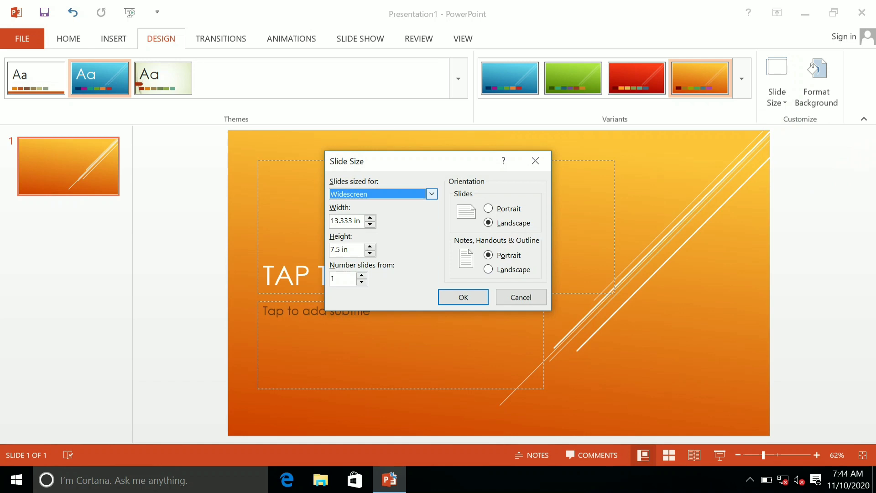
{"action": "left_click", "coordinate": [432, 194]}
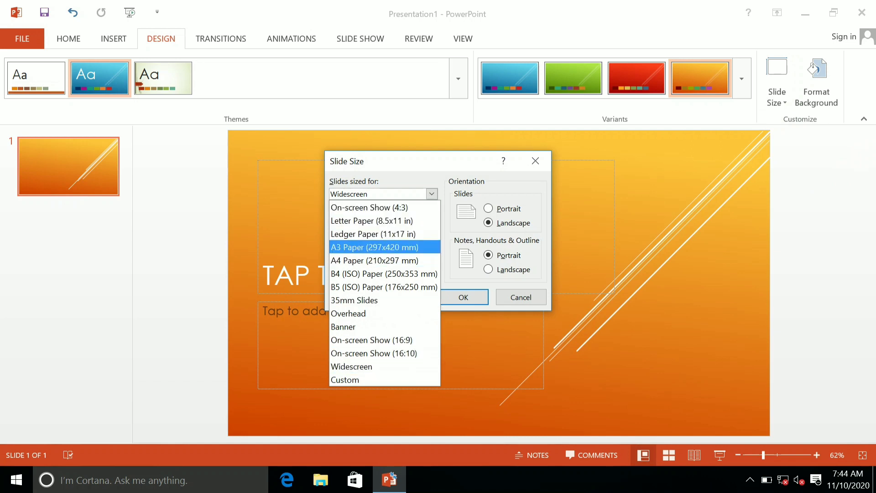
{"action": "key", "text": "Down"}
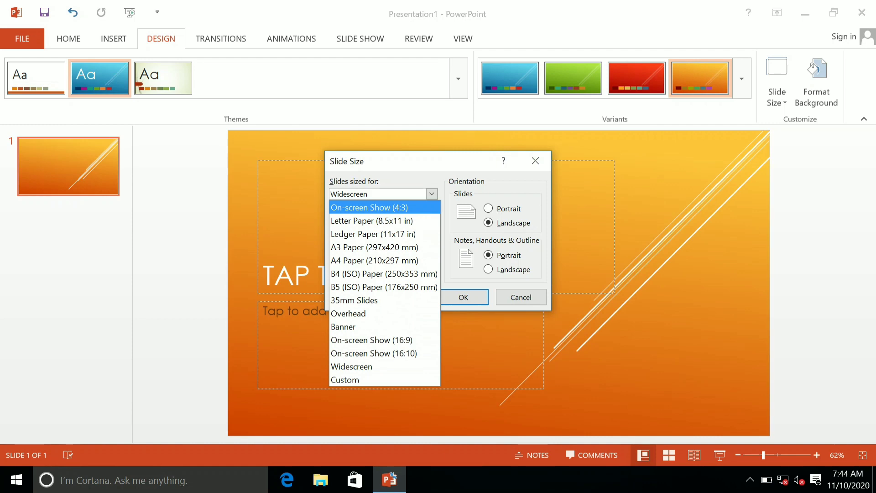
{"action": "key", "text": "Escape"}
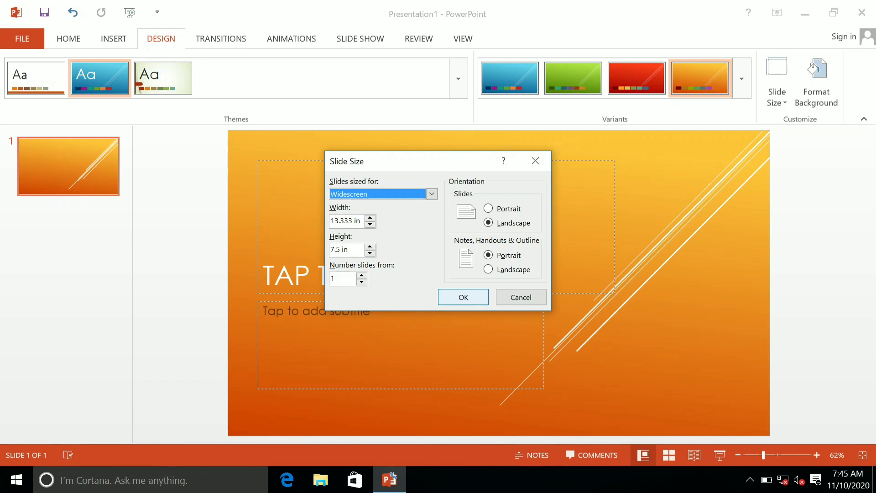
{"action": "left_click", "coordinate": [464, 297]}
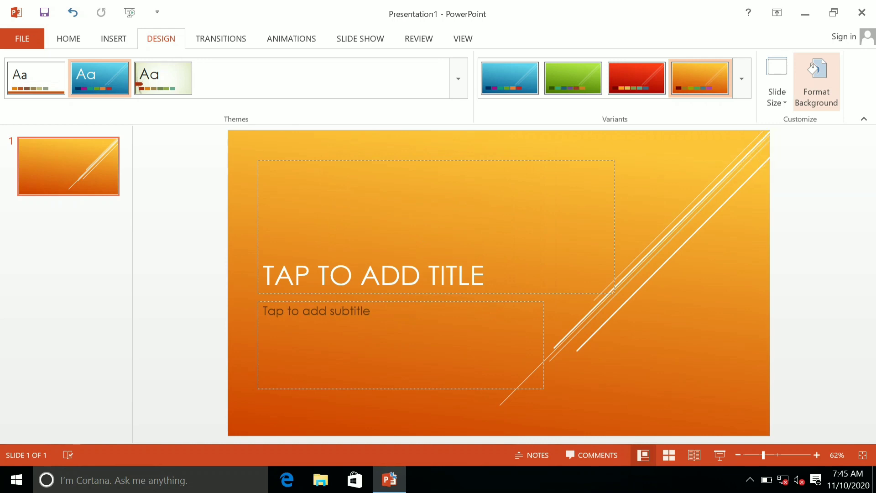
Fill the slide background with a beige woven texture at 21% transparency.
{"action": "left_click", "coordinate": [817, 80]}
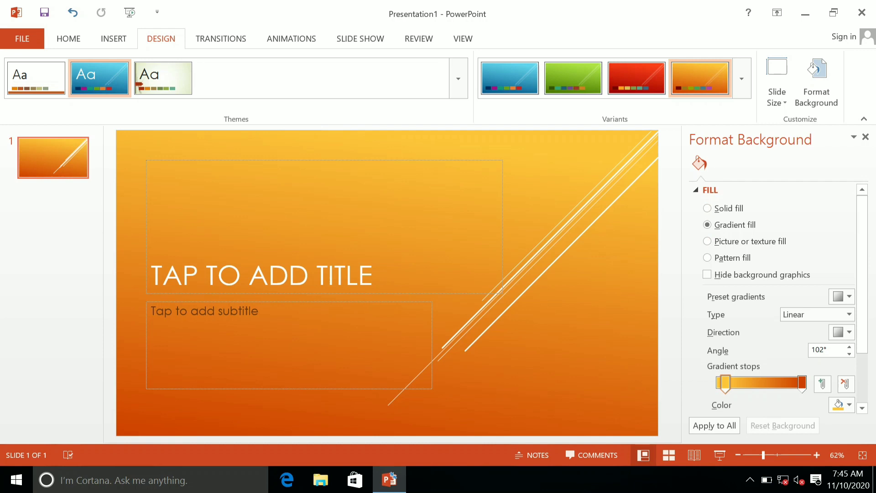
{"action": "left_click", "coordinate": [708, 208]}
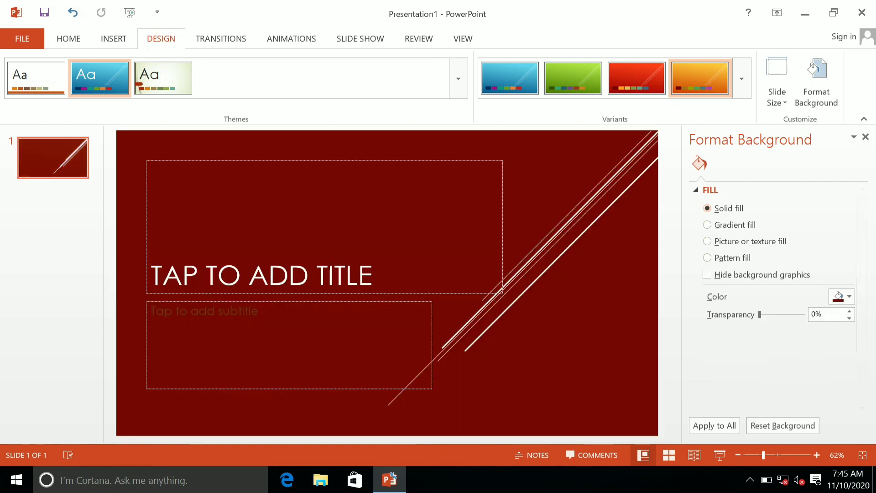
{"action": "left_click", "coordinate": [707, 225]}
{"action": "left_click", "coordinate": [708, 241]}
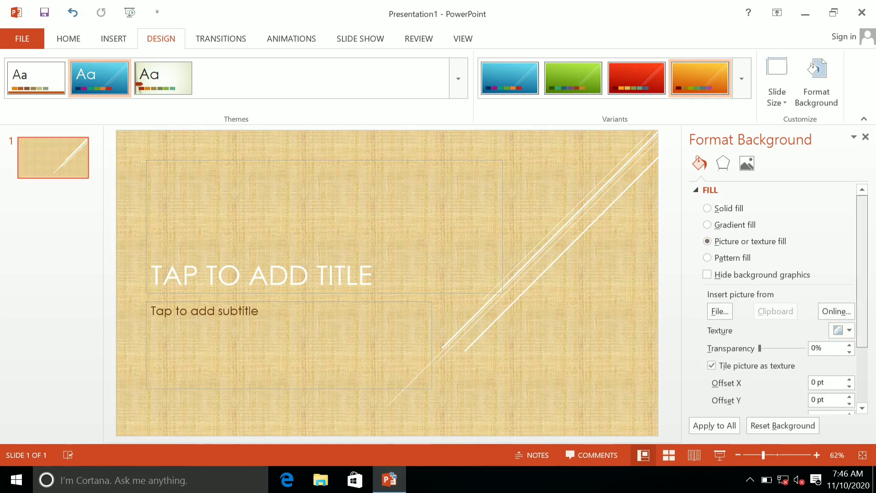
{"action": "scroll", "coordinate": [776, 297], "scroll_direction": "down", "scroll_amount": 3}
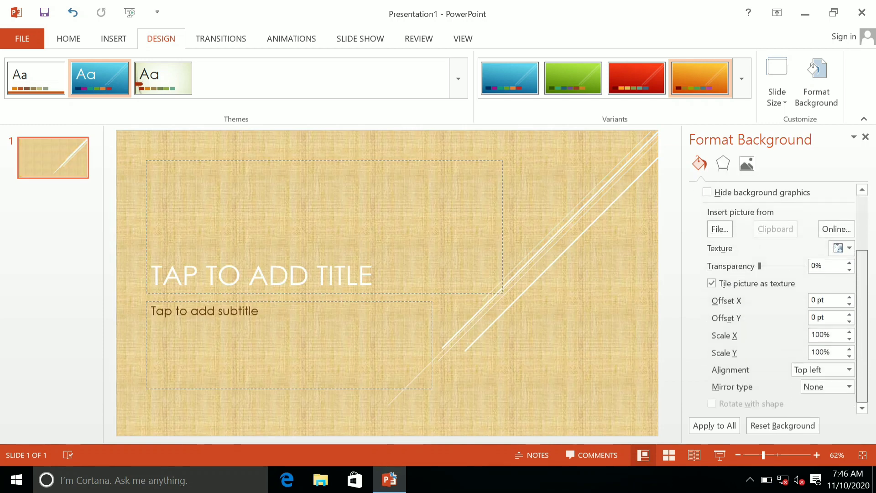
{"action": "scroll", "coordinate": [776, 297], "scroll_direction": "up", "scroll_amount": 3}
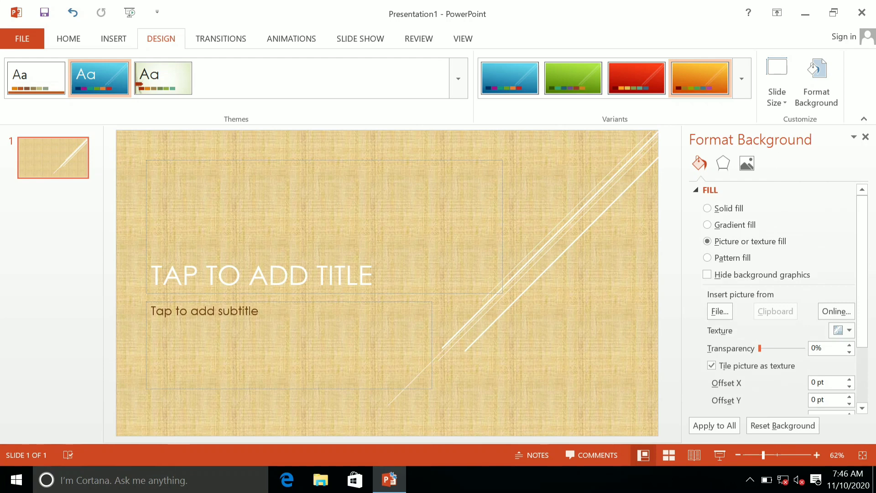
{"action": "mouse_move", "coordinate": [760, 349]}
{"action": "left_mouse_down"}
{"action": "mouse_move", "coordinate": [804, 349]}
{"action": "mouse_move", "coordinate": [760, 348]}
{"action": "left_mouse_up"}
Switch to a pattern fill with a red foreground and light blue background.
{"action": "left_click", "coordinate": [707, 257]}
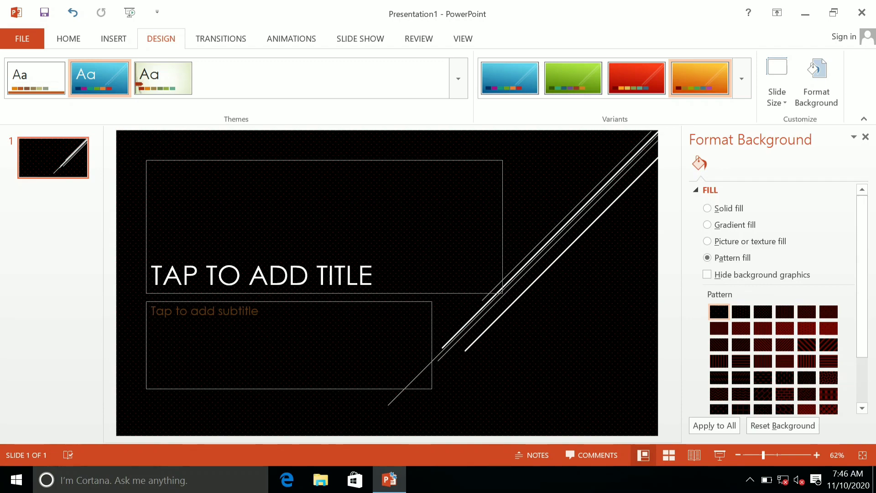
{"action": "scroll", "coordinate": [698, 186], "scroll_direction": "down", "scroll_amount": 3}
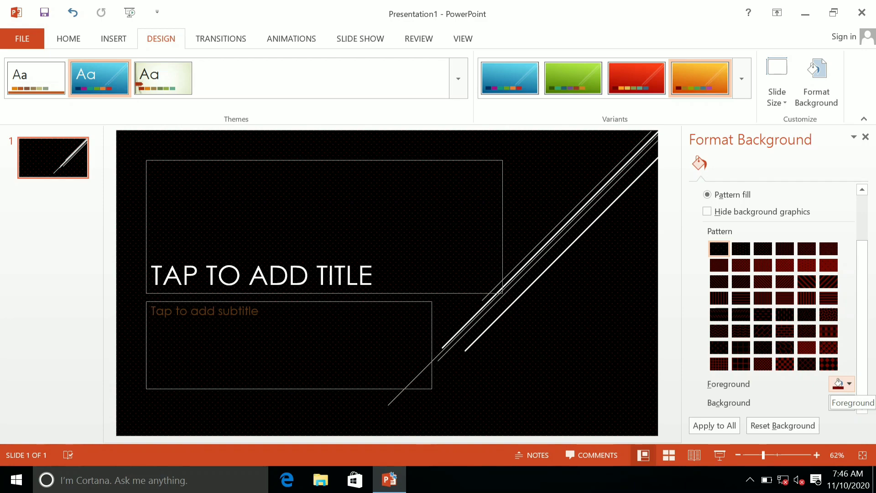
{"action": "left_click", "coordinate": [840, 384]}
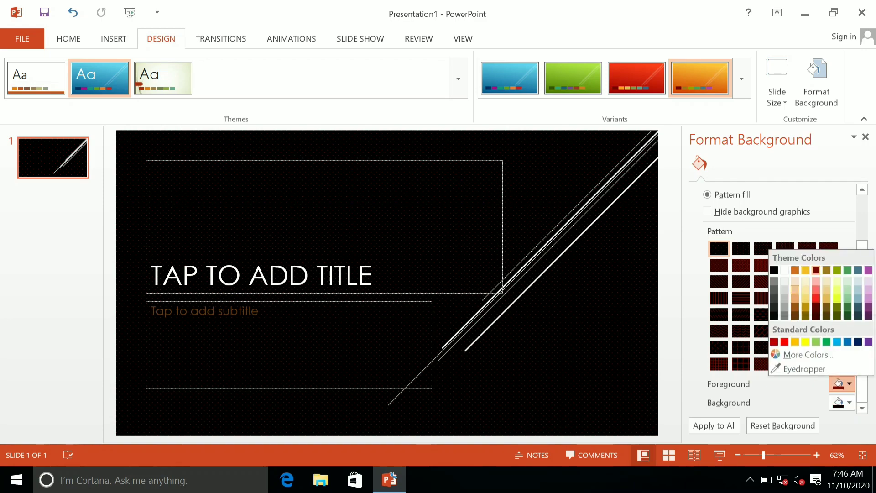
{"action": "left_click", "coordinate": [796, 290]}
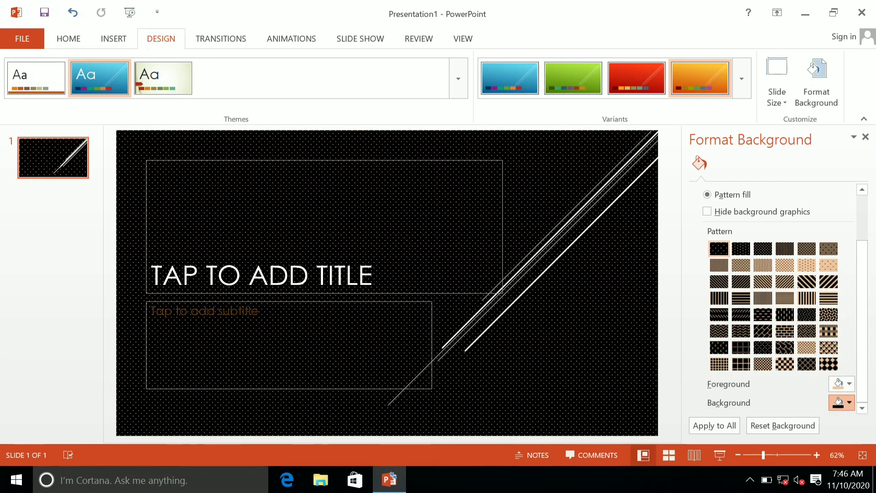
{"action": "left_click", "coordinate": [840, 403]}
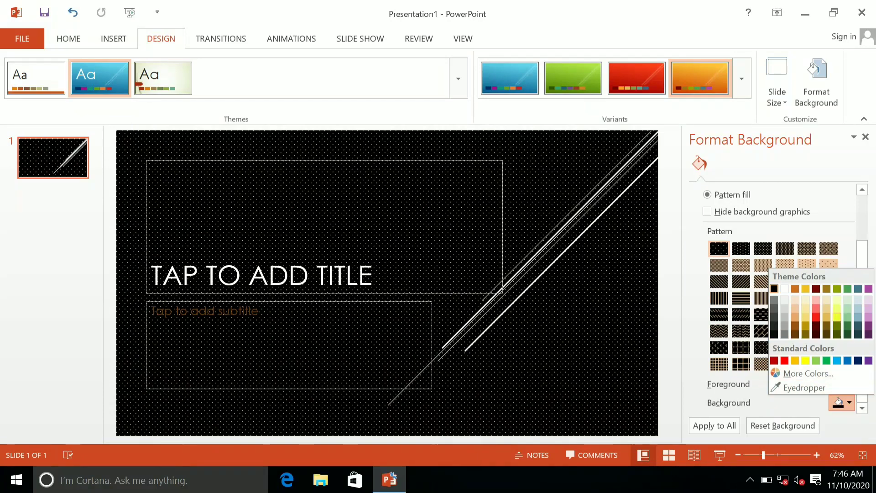
{"action": "left_click", "coordinate": [838, 317]}
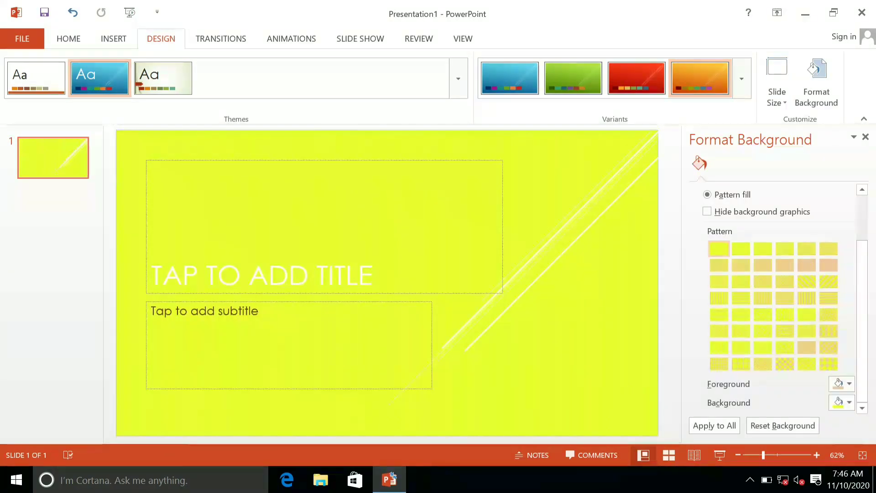
{"action": "left_click", "coordinate": [849, 403]}
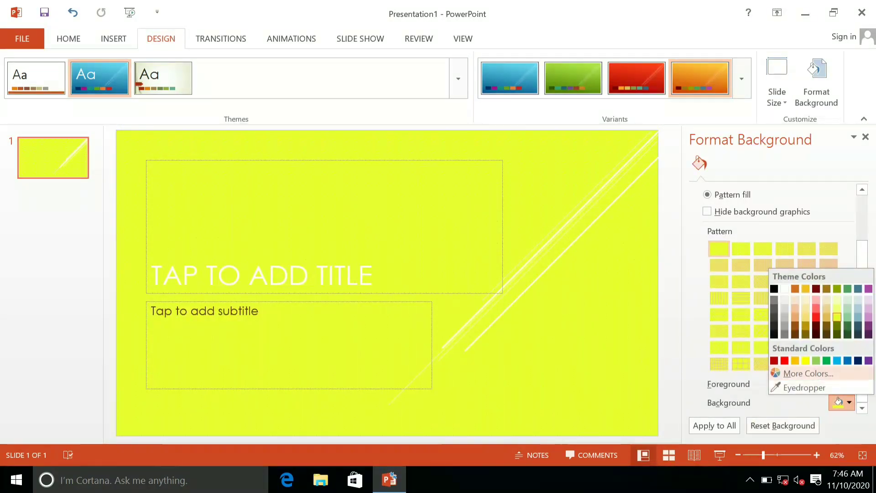
{"action": "left_click", "coordinate": [837, 361]}
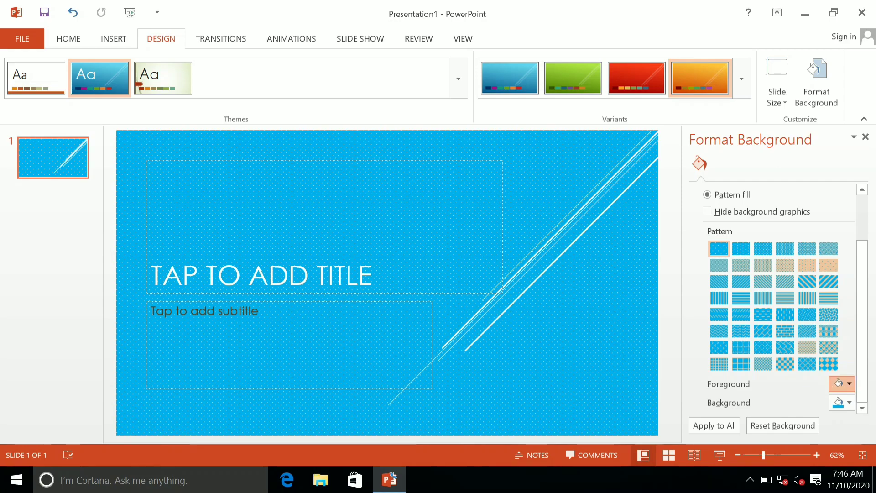
{"action": "left_click", "coordinate": [844, 384]}
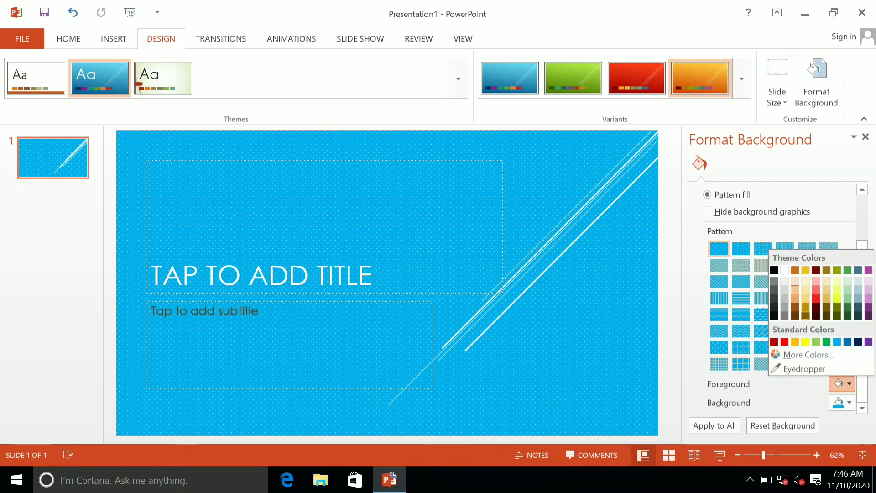
{"action": "left_click", "coordinate": [785, 342]}
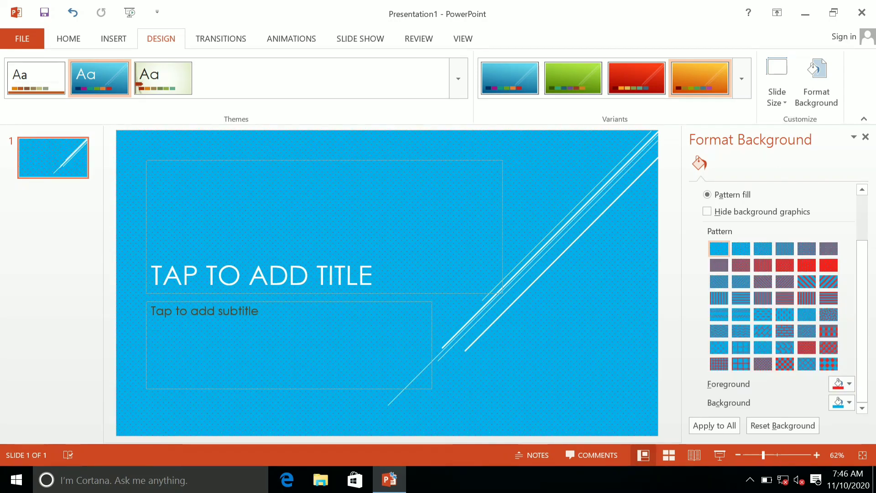
Try several stripe, grid and diamond patterns, settling on the diagonal brick pattern.
{"action": "left_click", "coordinate": [741, 249]}
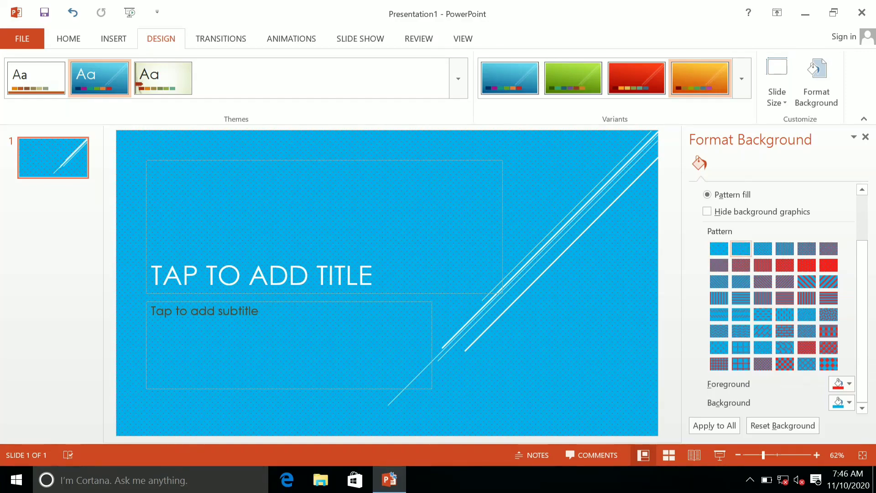
{"action": "left_click", "coordinate": [719, 298]}
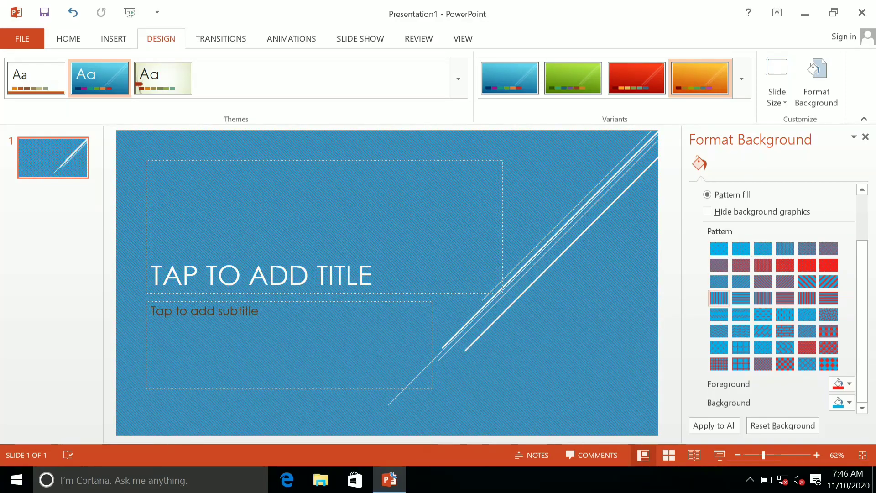
{"action": "left_click", "coordinate": [741, 298]}
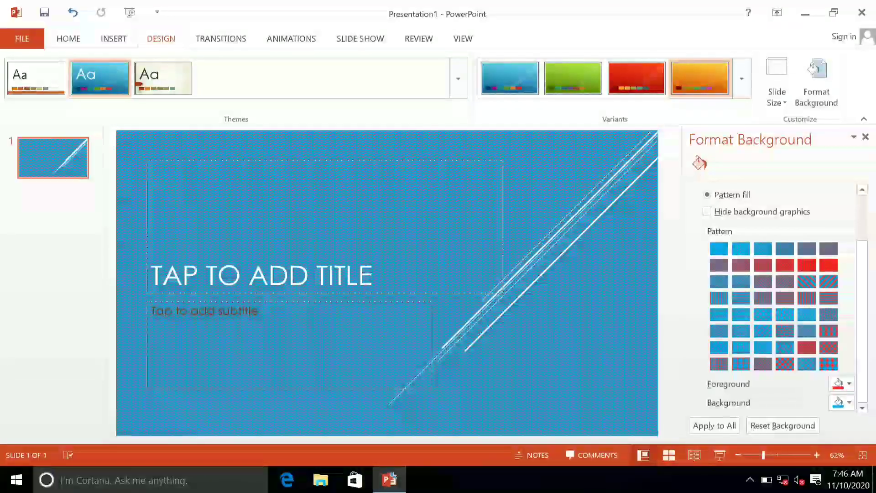
{"action": "left_click", "coordinate": [719, 364]}
{"action": "left_click", "coordinate": [740, 364]}
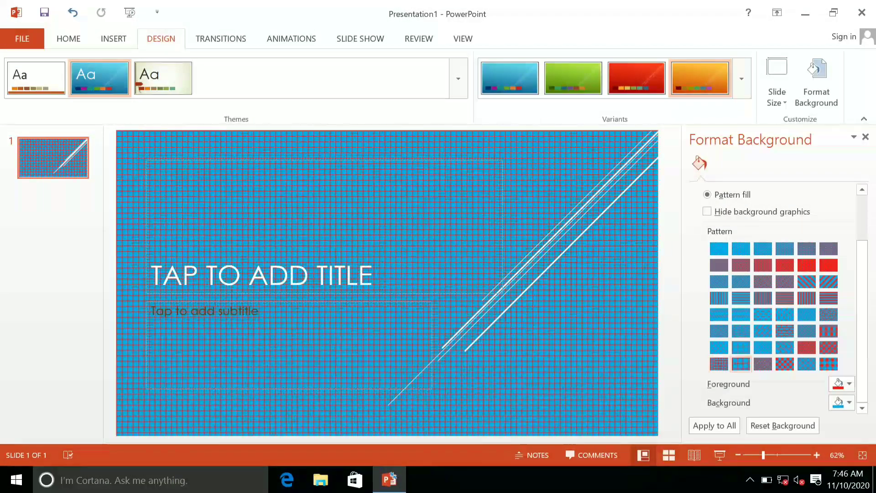
{"action": "left_click", "coordinate": [763, 364]}
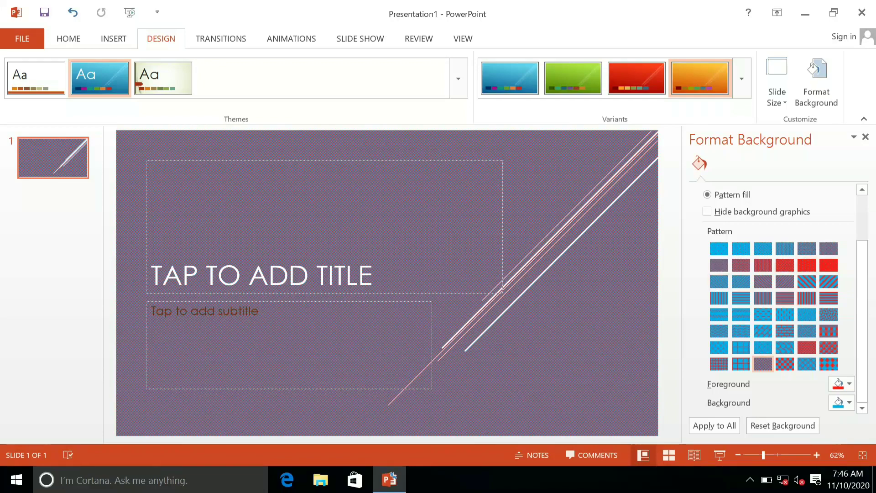
{"action": "left_click", "coordinate": [806, 331]}
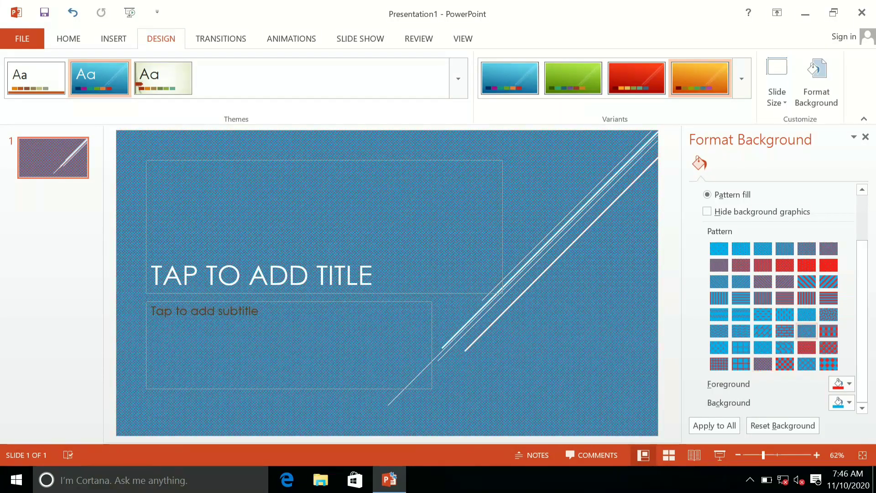
{"action": "left_click", "coordinate": [828, 331]}
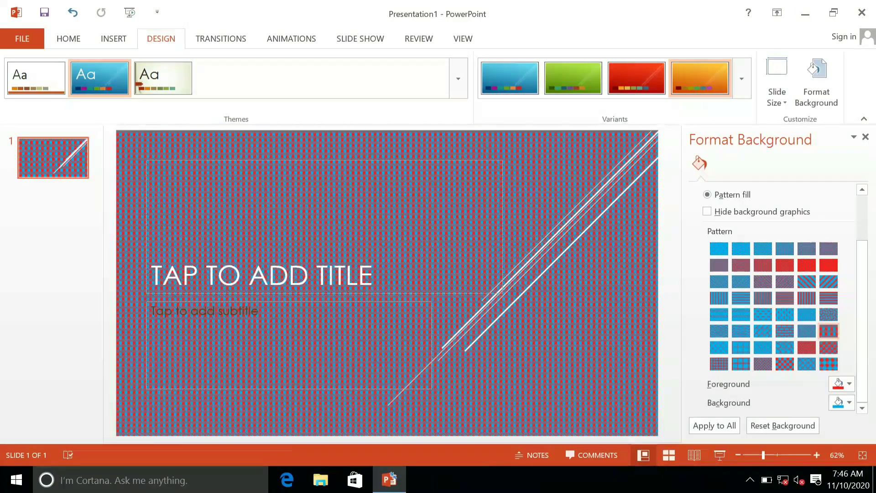
{"action": "left_click", "coordinate": [829, 364]}
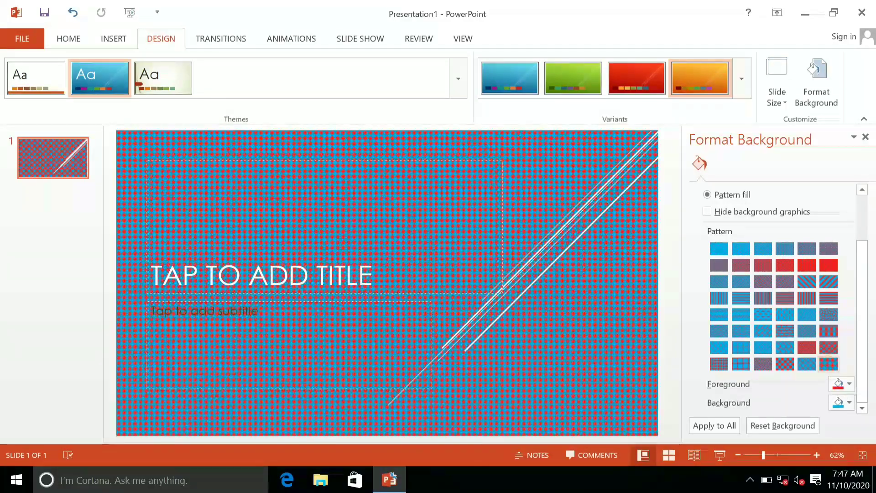
{"action": "left_click", "coordinate": [806, 364]}
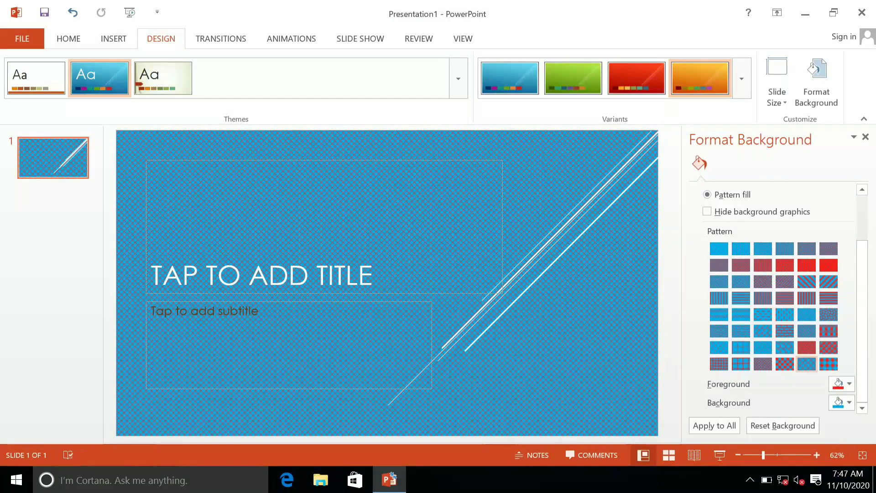
{"action": "left_click", "coordinate": [763, 331]}
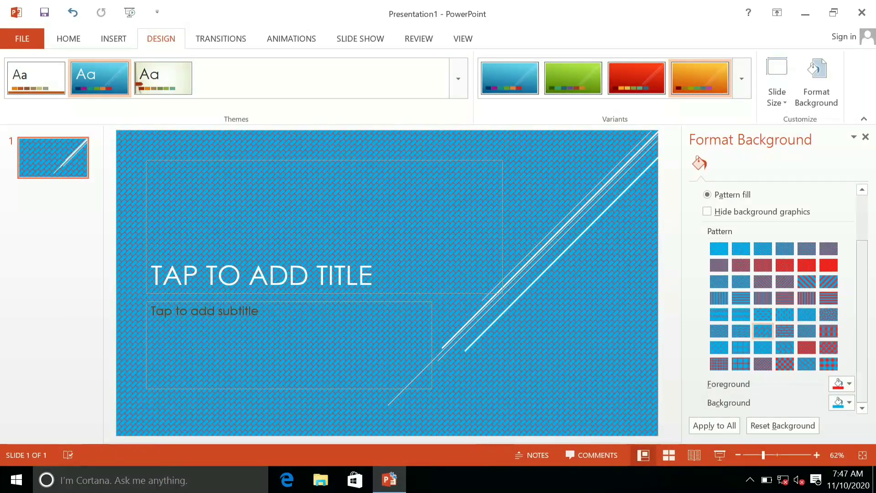
{"action": "scroll", "coordinate": [776, 297], "scroll_direction": "up", "scroll_amount": 1}
{"action": "scroll", "coordinate": [776, 297], "scroll_direction": "up", "scroll_amount": 4}
{"action": "scroll", "coordinate": [776, 297], "scroll_direction": "down", "scroll_amount": 5}
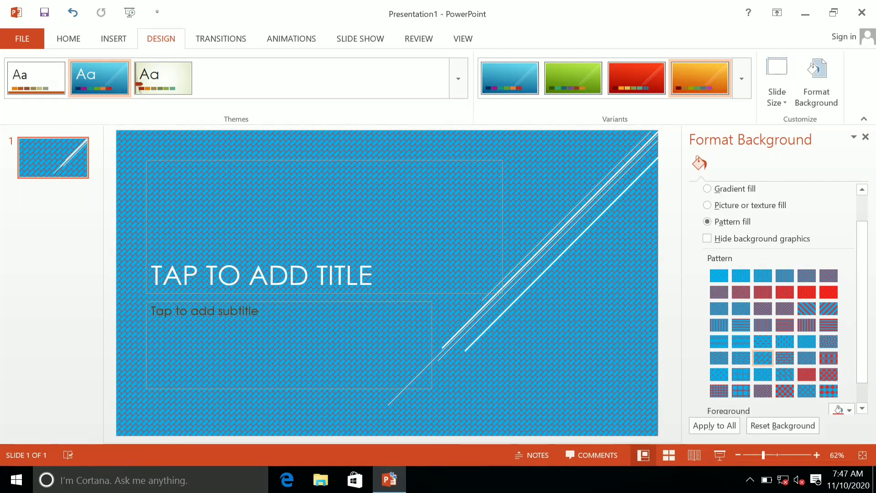
Return to a gradient fill and pick a Design variant giving a pink-to-teal gradient.
{"action": "scroll", "coordinate": [776, 296], "scroll_direction": "up", "scroll_amount": 2}
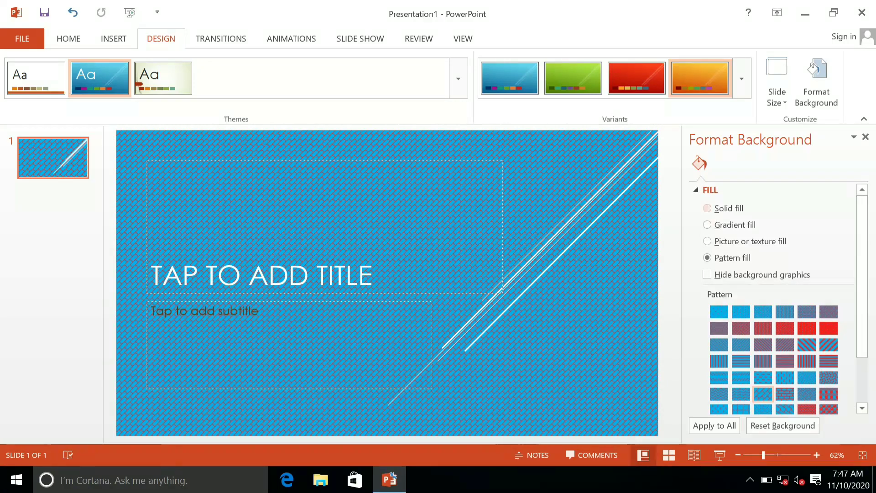
{"action": "left_click", "coordinate": [707, 208]}
{"action": "left_click", "coordinate": [707, 225]}
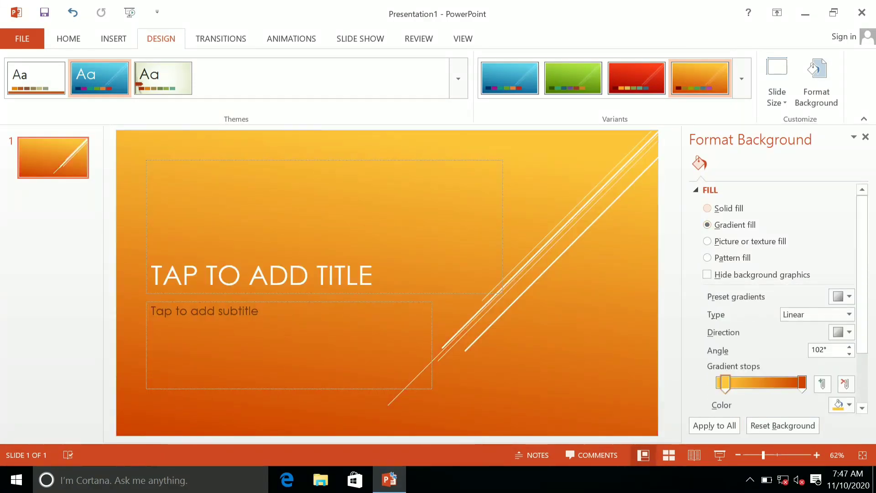
{"action": "left_click", "coordinate": [708, 208]}
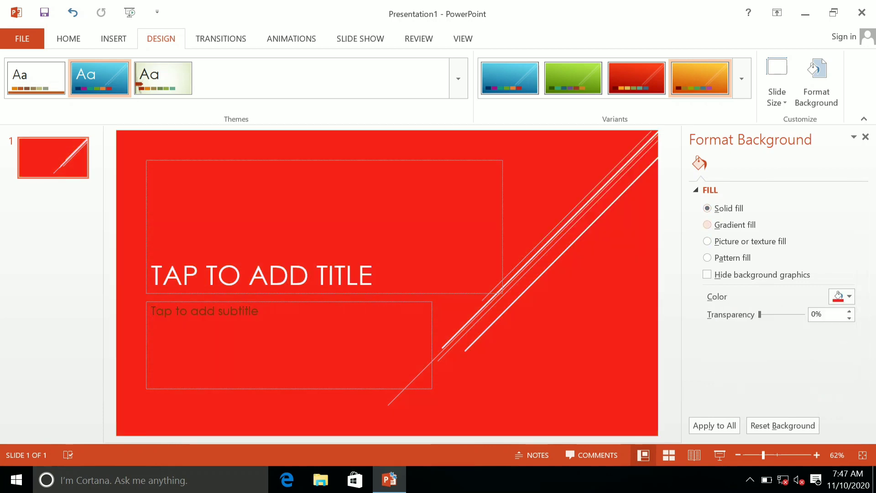
{"action": "left_click", "coordinate": [708, 225]}
{"action": "left_click", "coordinate": [574, 78]}
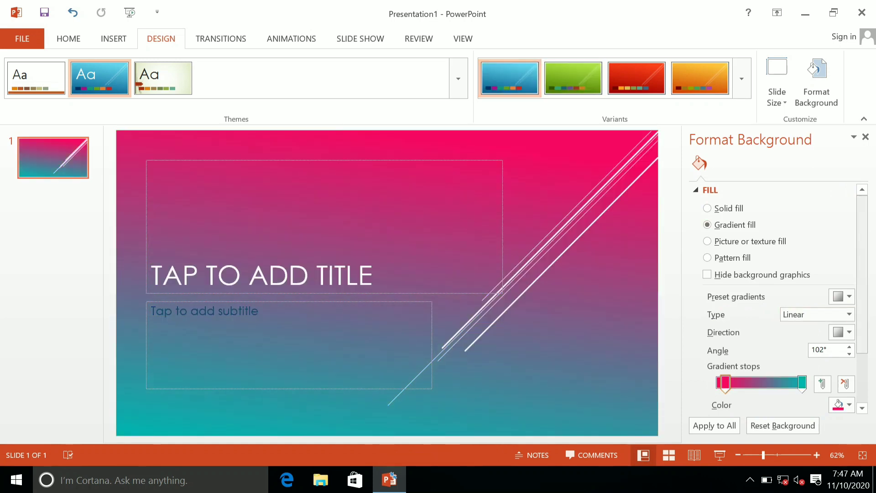
Move the pink gradient stop to 27%, leaving its colour unchanged.
{"action": "scroll", "coordinate": [781, 302], "scroll_direction": "down", "scroll_amount": 1}
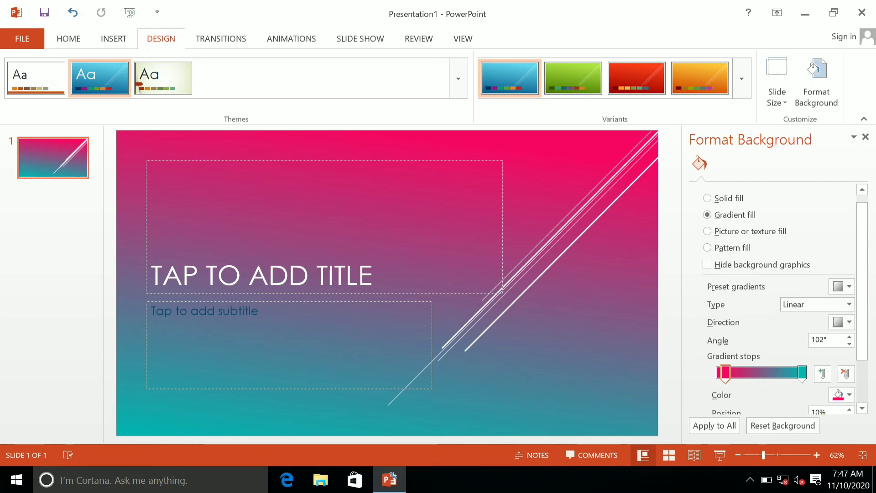
{"action": "mouse_move", "coordinate": [802, 373]}
{"action": "left_mouse_down"}
{"action": "mouse_move", "coordinate": [730, 372]}
{"action": "mouse_move", "coordinate": [799, 372]}
{"action": "left_mouse_up"}
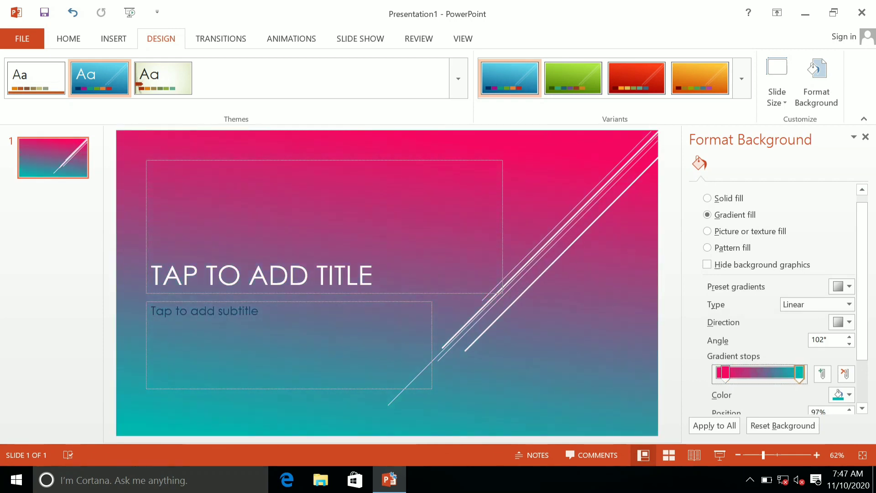
{"action": "left_click_drag", "start_coordinate": [726, 372], "coordinate": [741, 373]}
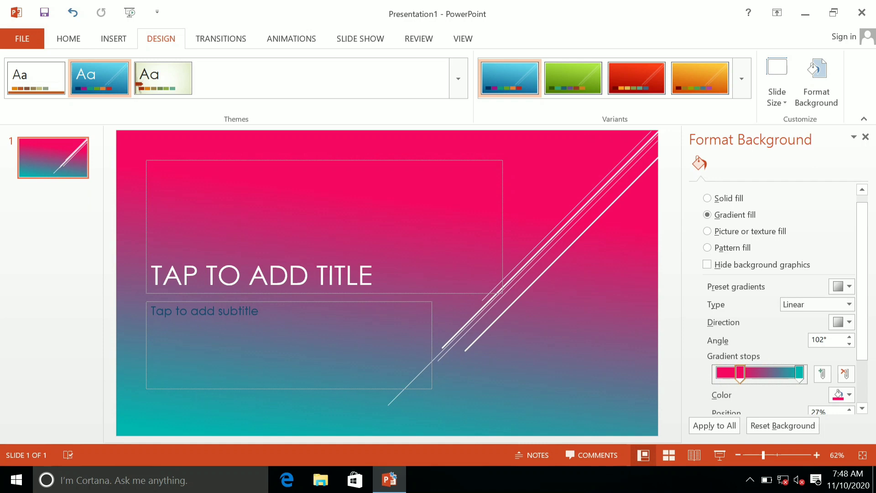
{"action": "scroll", "coordinate": [785, 297], "scroll_direction": "down", "scroll_amount": 2}
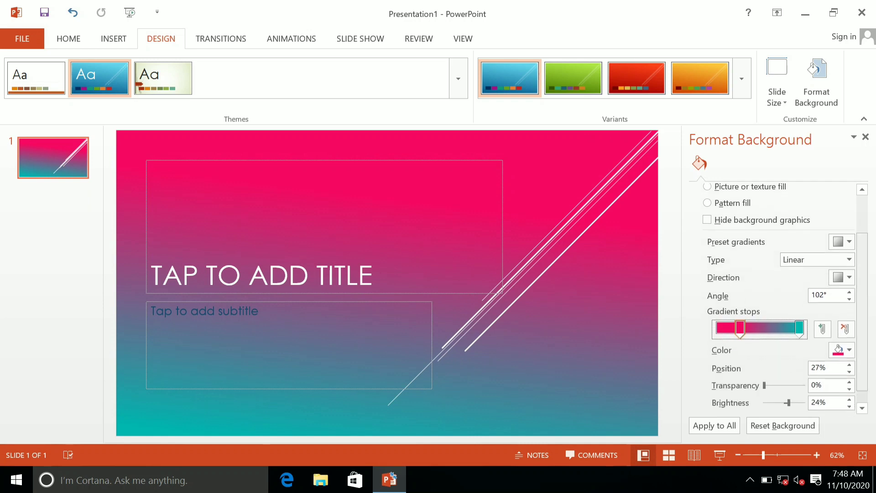
{"action": "left_click", "coordinate": [844, 350]}
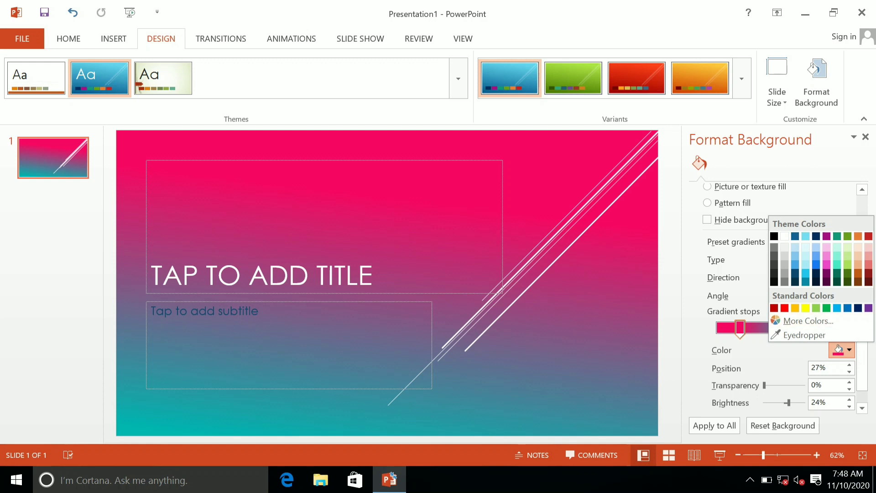
{"action": "key", "text": "Escape"}
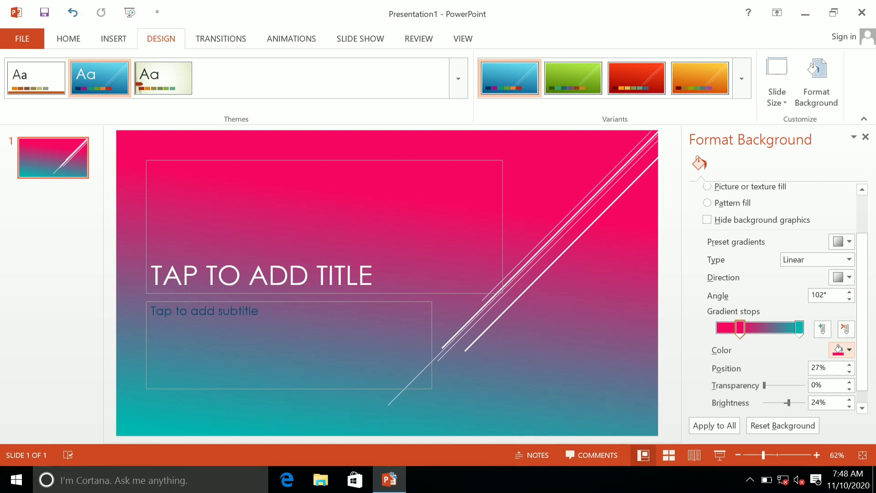
Close the Format Background pane and expand the full Transitions gallery.
{"action": "left_click", "coordinate": [221, 39]}
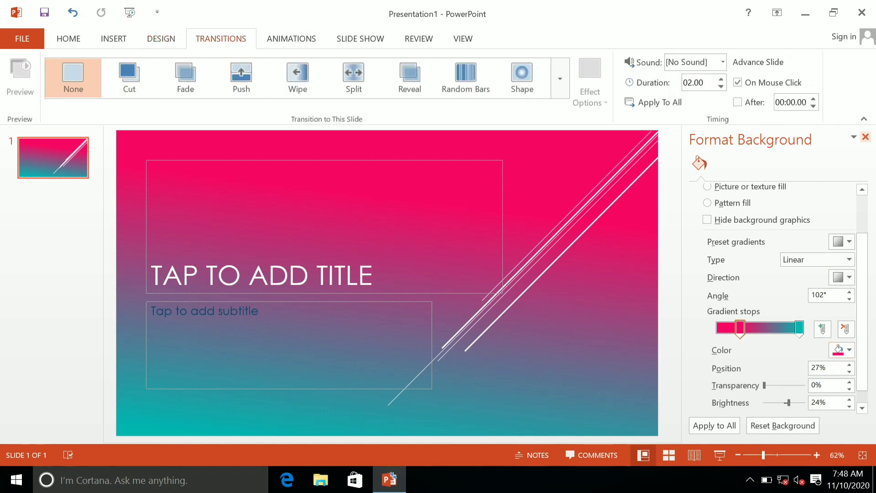
{"action": "left_click", "coordinate": [866, 137]}
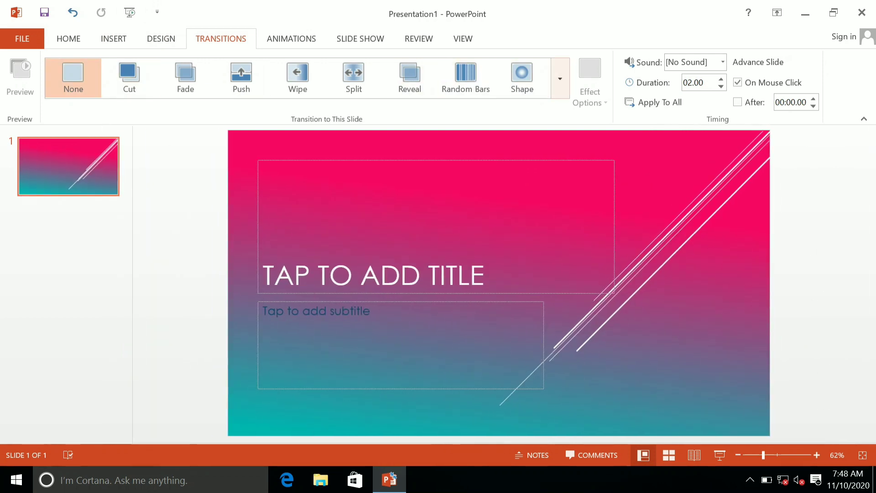
{"action": "left_click", "coordinate": [560, 79]}
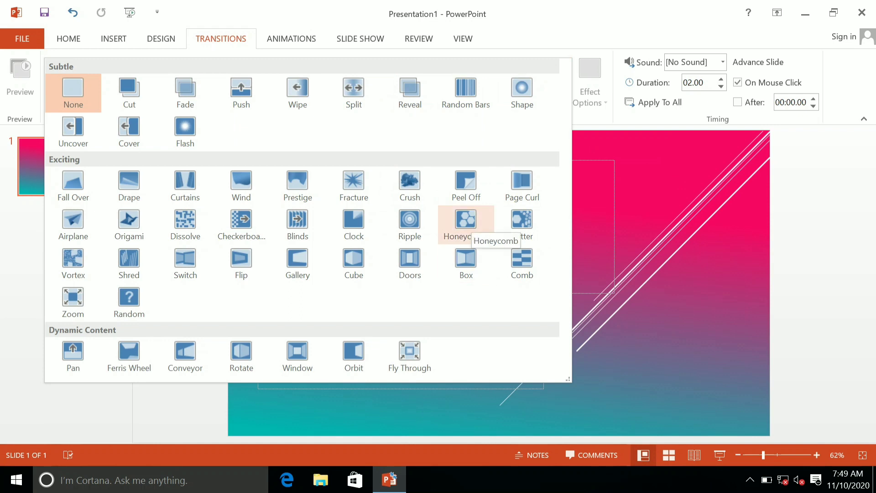
Apply the Honeycomb transition and lower its duration to 04.25 seconds.
{"action": "left_click", "coordinate": [466, 221]}
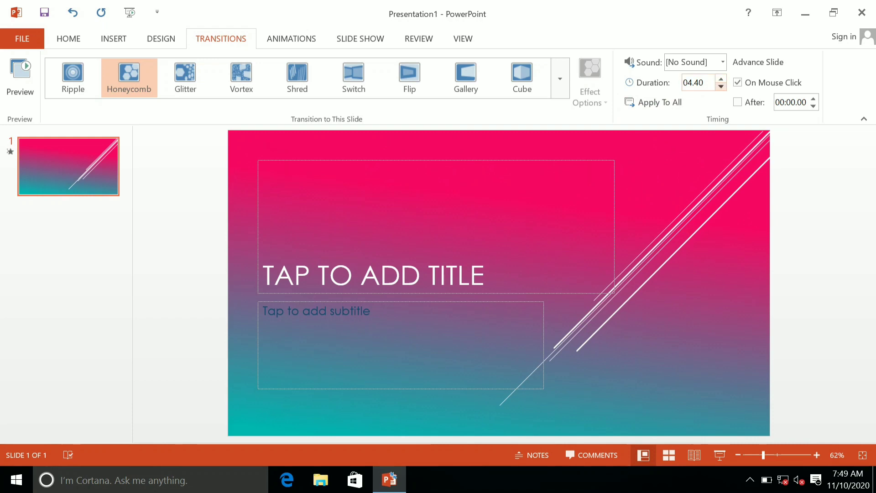
{"action": "left_click", "coordinate": [721, 86]}
{"action": "left_click", "coordinate": [723, 62]}
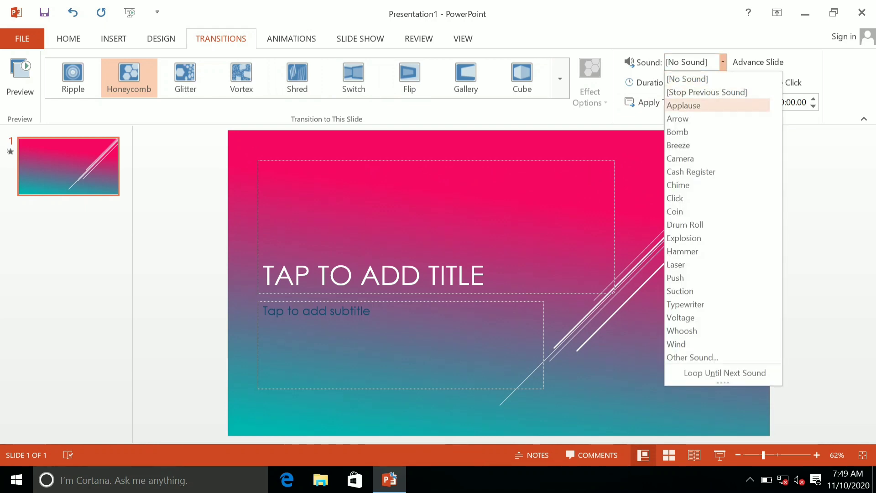
{"action": "key", "text": "Down"}
{"action": "key", "text": "Down"}
{"action": "key", "text": "Down"}
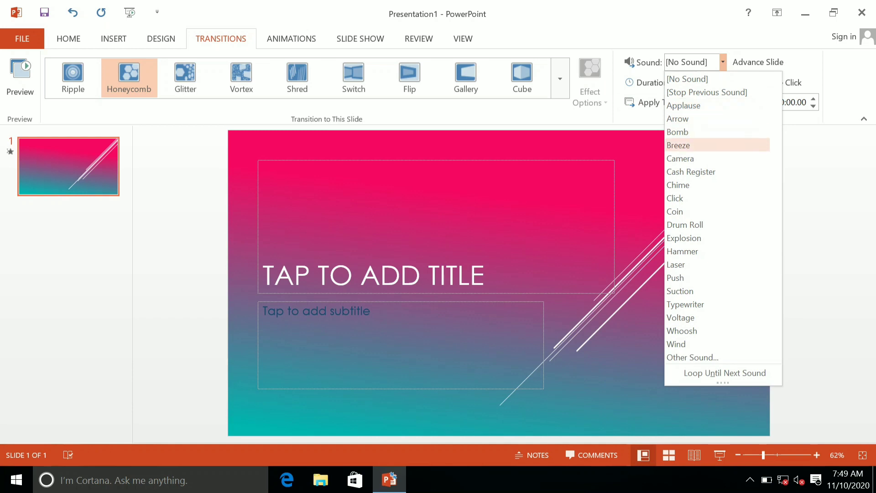
{"action": "key", "text": "Down"}
{"action": "key", "text": "Down"}
{"action": "key", "text": "Down"}
{"action": "key", "text": "Down"}
{"action": "key", "text": "Up"}
{"action": "key", "text": "Up"}
{"action": "key", "text": "Up"}
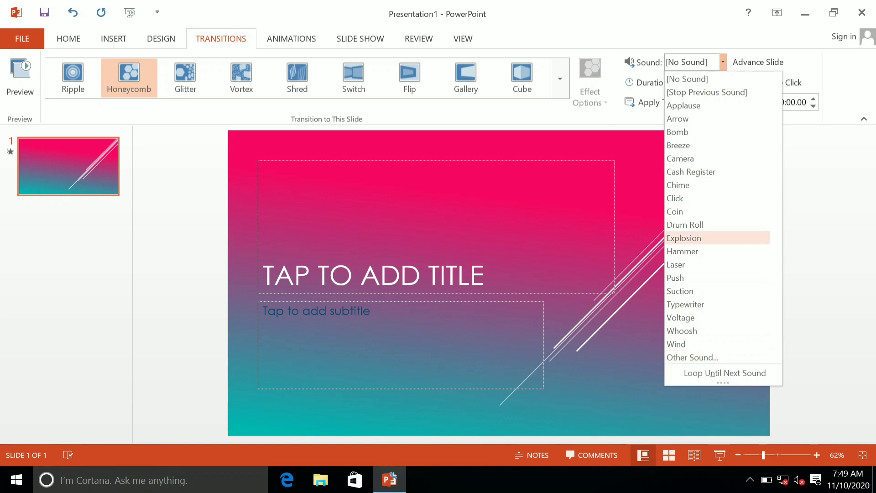
{"action": "key", "text": "Escape"}
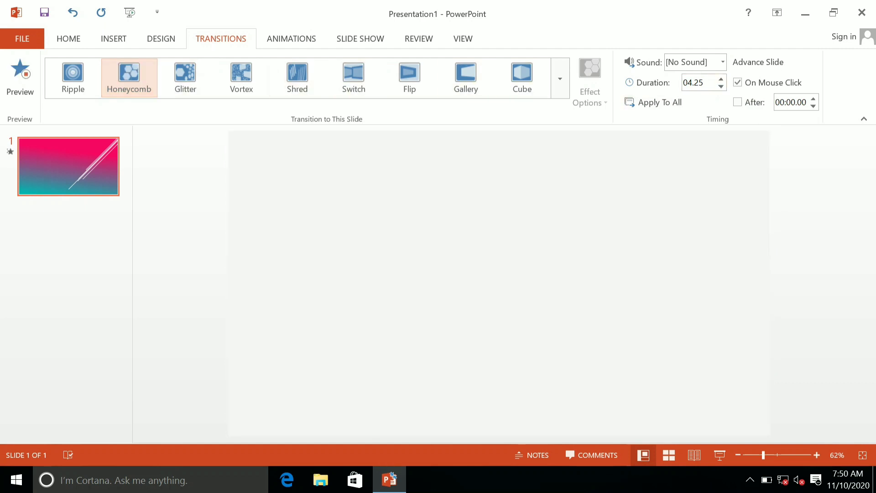
Preview Honeycomb, cut its duration from 04.25 to 01.75 seconds, and preview again.
{"action": "left_click", "coordinate": [129, 77]}
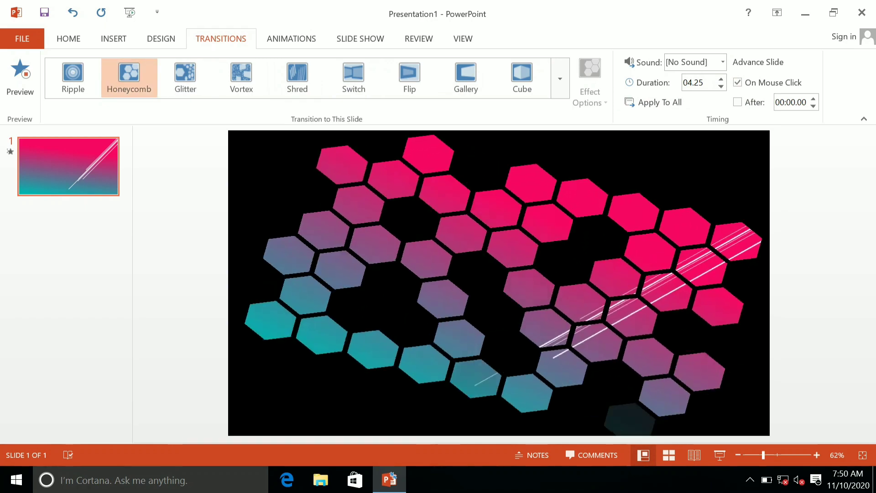
{"action": "left_click", "coordinate": [721, 86]}
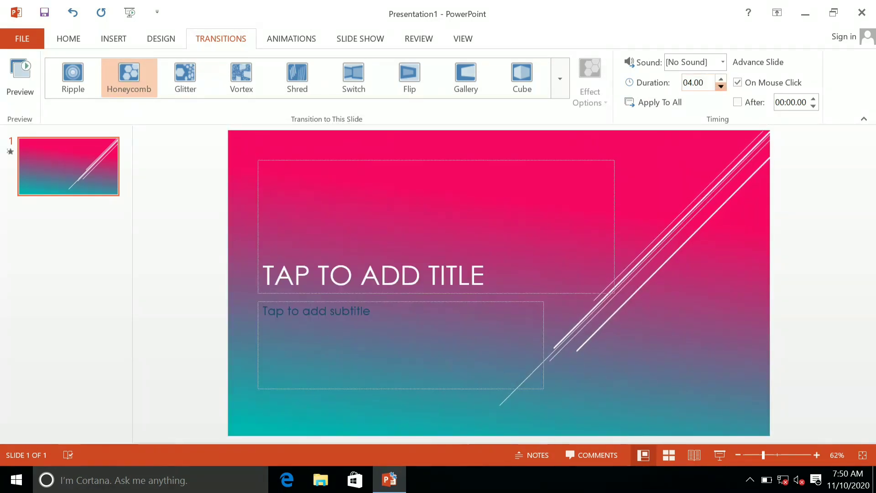
{"action": "left_click", "coordinate": [722, 87]}
{"action": "left_click", "coordinate": [722, 86]}
{"action": "left_click", "coordinate": [721, 87]}
{"action": "left_click", "coordinate": [721, 87]}
{"action": "left_click", "coordinate": [721, 87]}
{"action": "left_click", "coordinate": [721, 87]}
{"action": "left_click", "coordinate": [721, 86]}
{"action": "left_click", "coordinate": [721, 86]}
{"action": "left_click", "coordinate": [721, 86]}
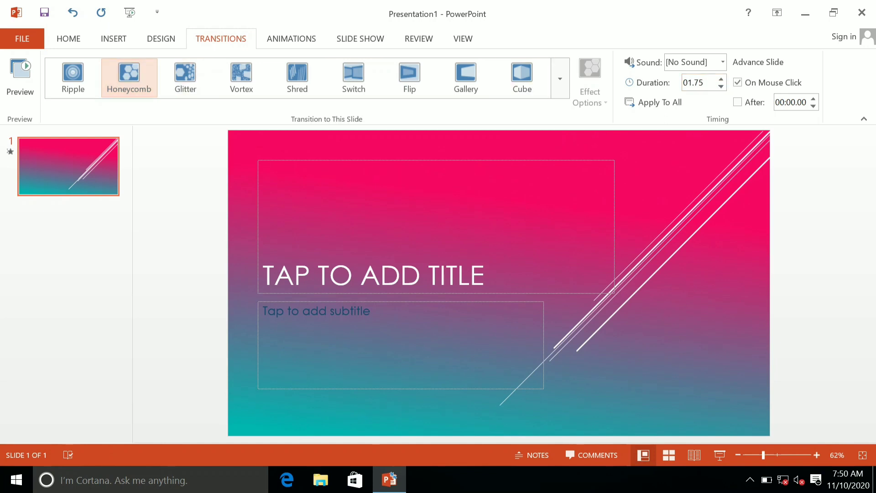
{"action": "left_click", "coordinate": [129, 78]}
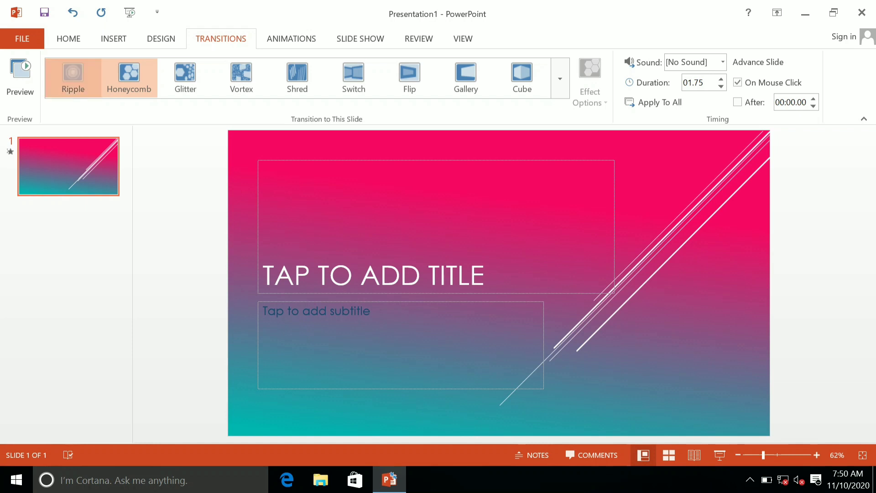
Apply Ripple and raise its duration, briefly try Honeycomb, then settle on Ripple at 01.40 seconds.
{"action": "left_click", "coordinate": [73, 77]}
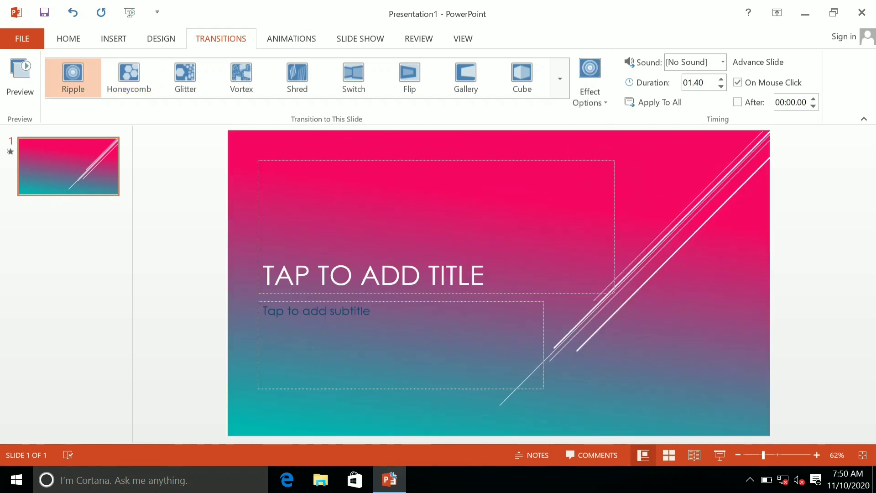
{"action": "left_click", "coordinate": [722, 78]}
{"action": "left_click", "coordinate": [721, 79]}
{"action": "left_click", "coordinate": [721, 78]}
{"action": "left_click", "coordinate": [721, 79]}
{"action": "left_click", "coordinate": [721, 79]}
{"action": "left_click", "coordinate": [722, 78]}
{"action": "left_click", "coordinate": [721, 78]}
{"action": "left_click", "coordinate": [721, 78]}
{"action": "left_click", "coordinate": [721, 78]}
{"action": "left_click", "coordinate": [73, 77]}
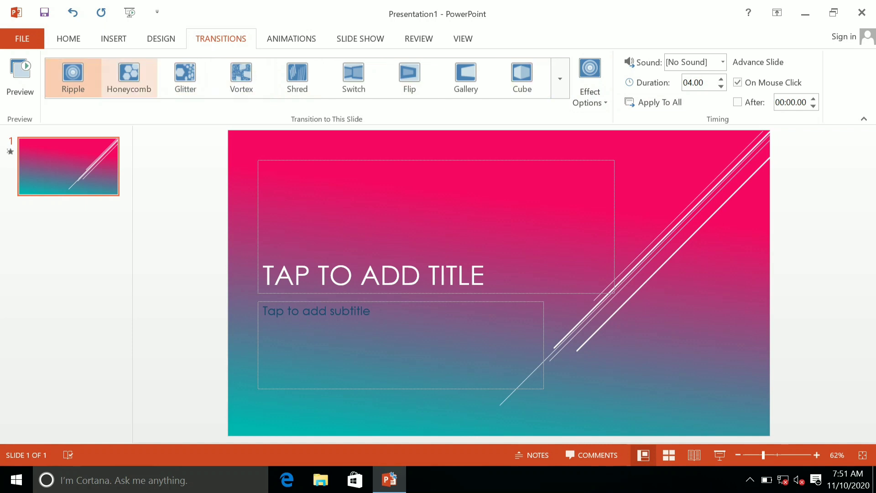
{"action": "left_click", "coordinate": [130, 77]}
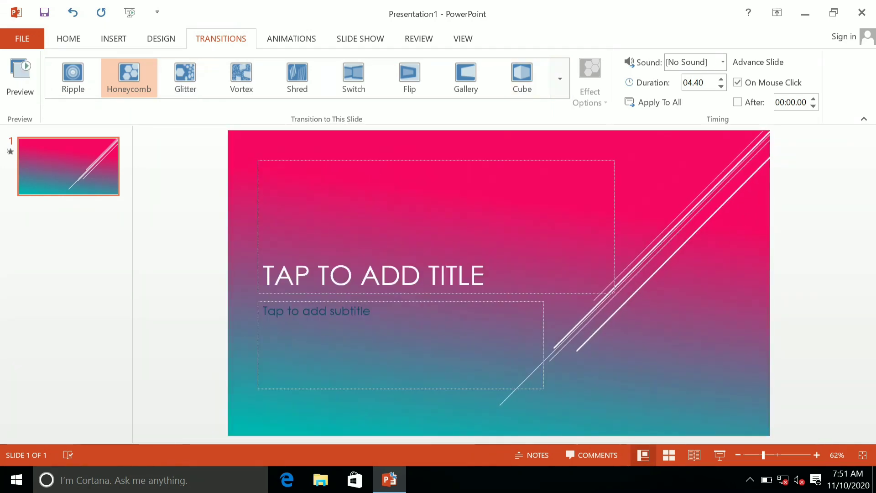
{"action": "left_click", "coordinate": [73, 77]}
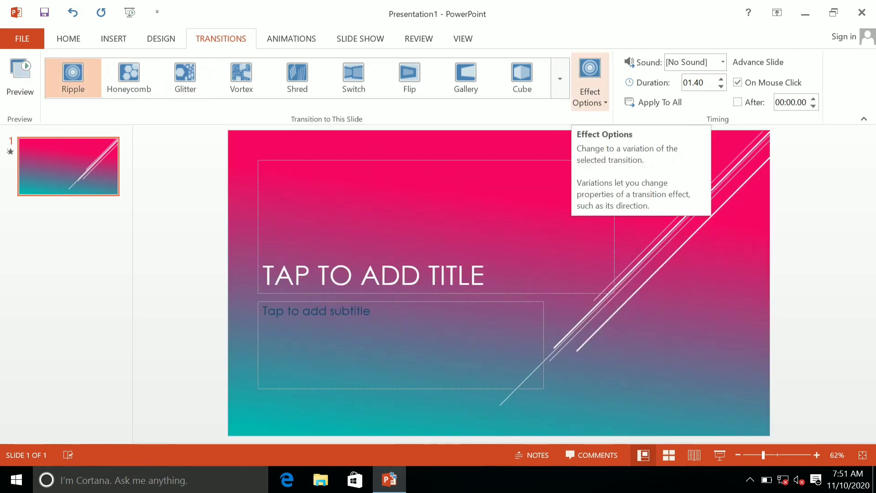
Make the Ripple spread From Top-Left, after first trying From Bottom-Left.
{"action": "left_click", "coordinate": [590, 82]}
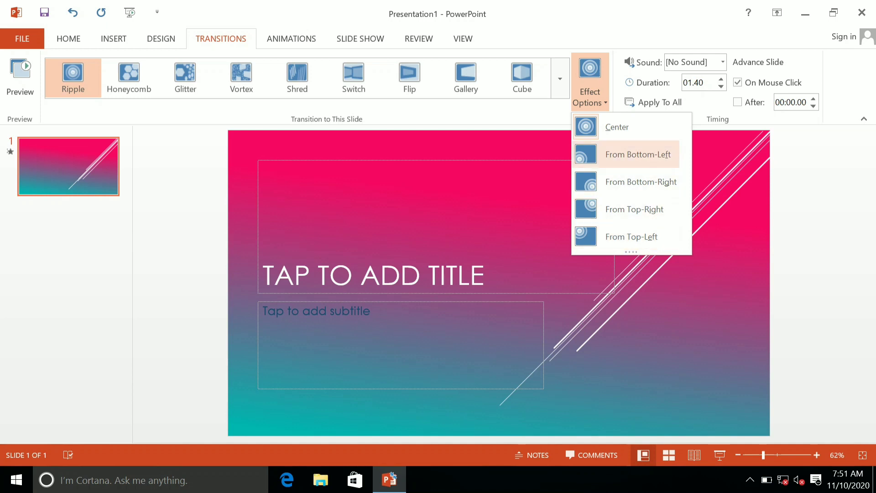
{"action": "left_click", "coordinate": [638, 154]}
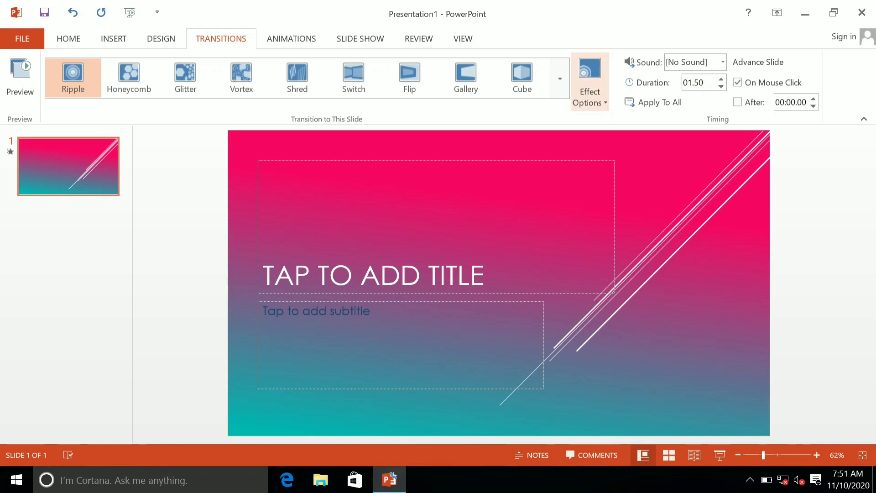
{"action": "left_click", "coordinate": [590, 77]}
{"action": "left_click", "coordinate": [630, 236]}
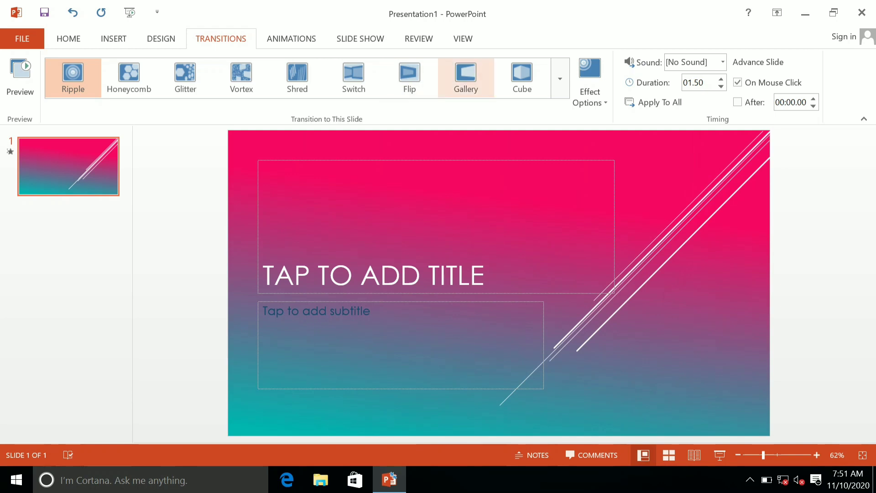
Try Dissolve and Crush from the transition gallery, then apply Glitter at 03.90 seconds.
{"action": "left_click", "coordinate": [560, 79]}
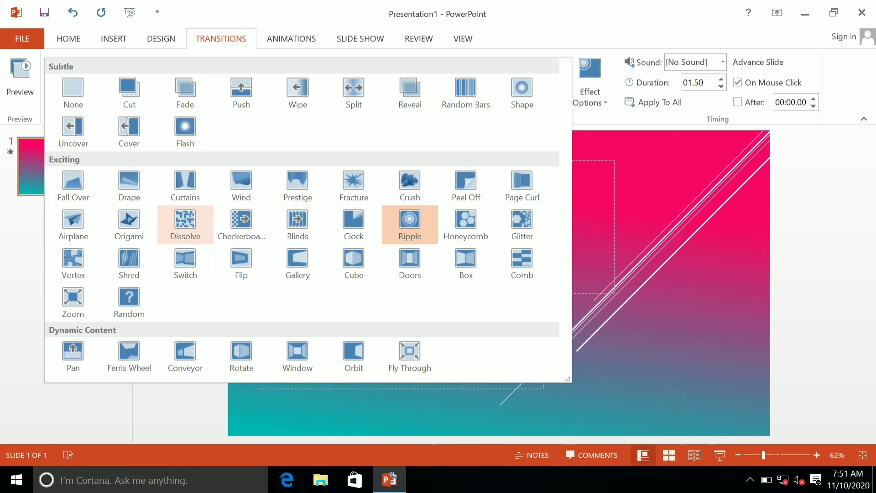
{"action": "left_click", "coordinate": [185, 224]}
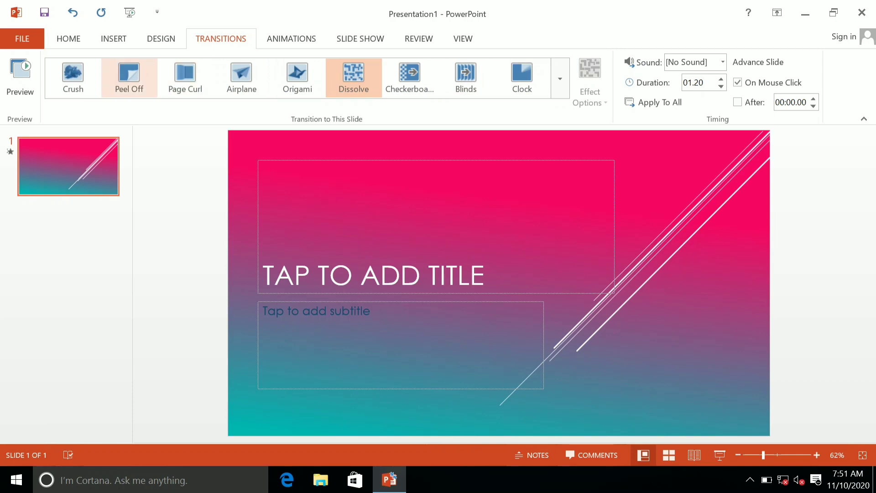
{"action": "left_click", "coordinate": [73, 77]}
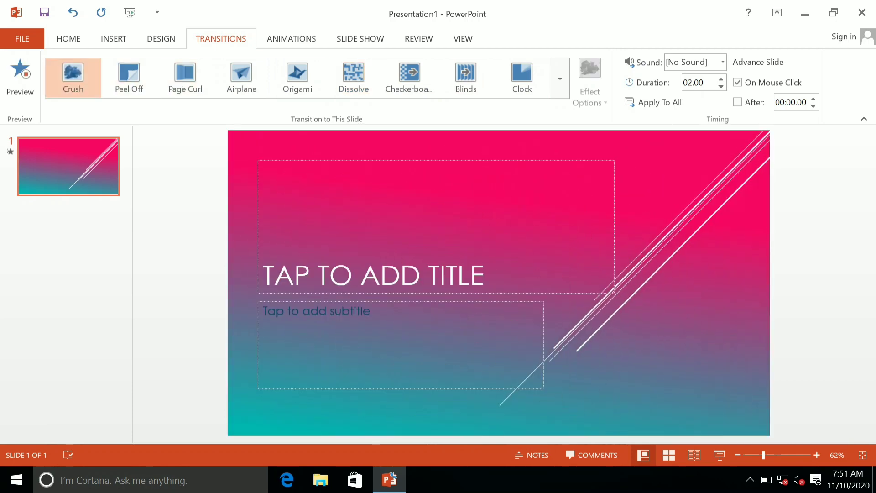
{"action": "left_click", "coordinate": [560, 78]}
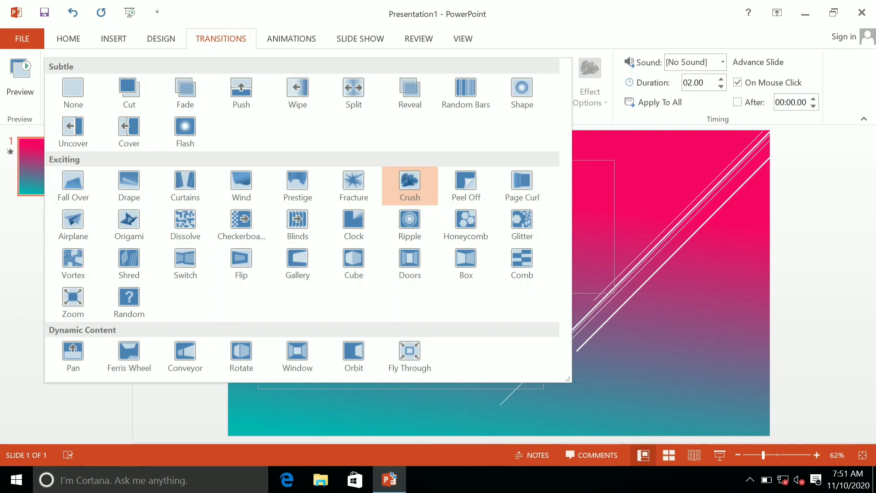
{"action": "left_click", "coordinate": [522, 224]}
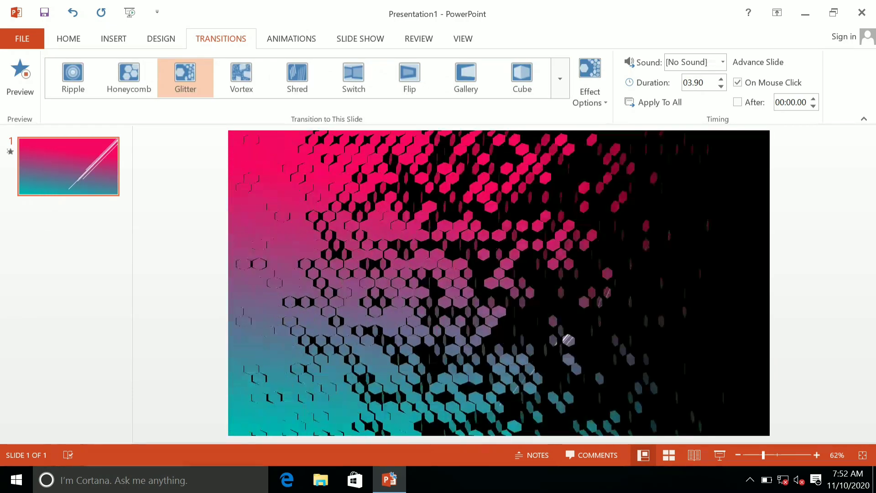
Set Glitter's effect to Diamonds from Right, after trying Hexagons from Right, and expand the gallery.
{"action": "left_click", "coordinate": [591, 86]}
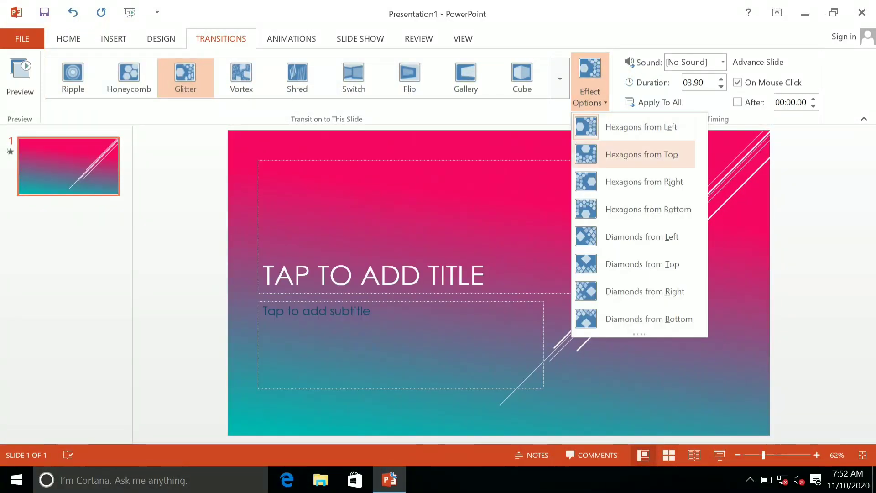
{"action": "left_click", "coordinate": [644, 182]}
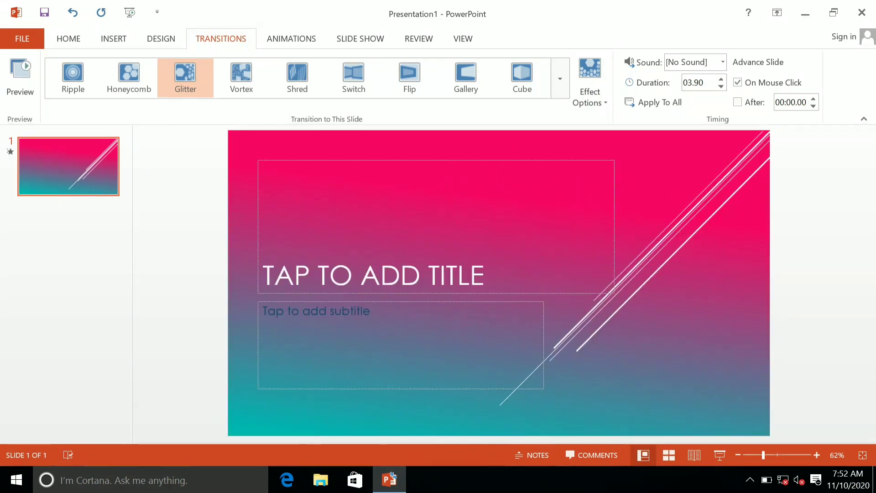
{"action": "left_click", "coordinate": [590, 80]}
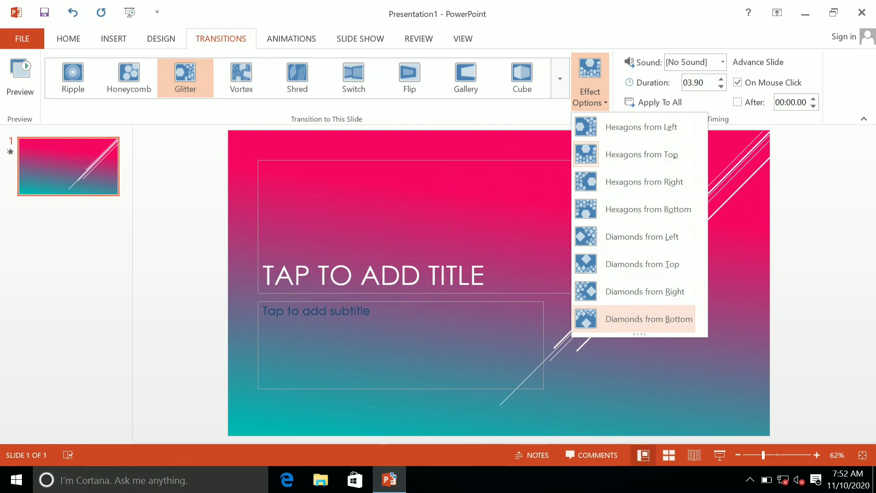
{"action": "left_click", "coordinate": [645, 291]}
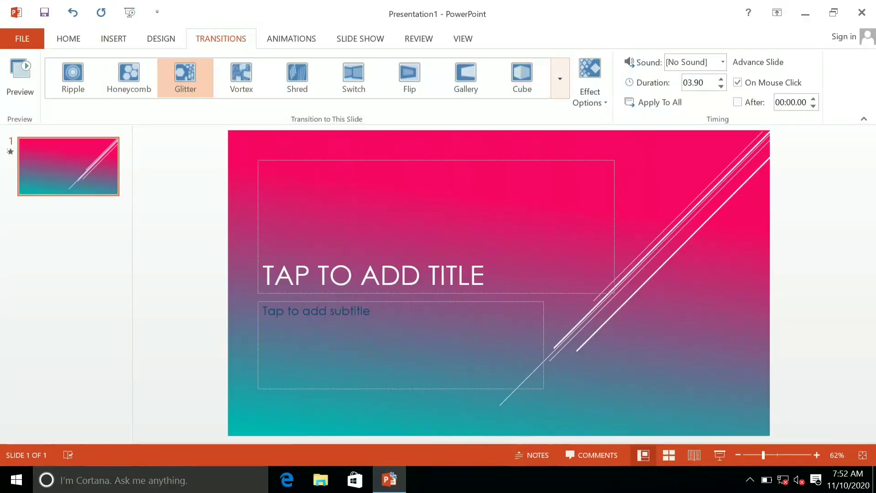
{"action": "left_click", "coordinate": [561, 78]}
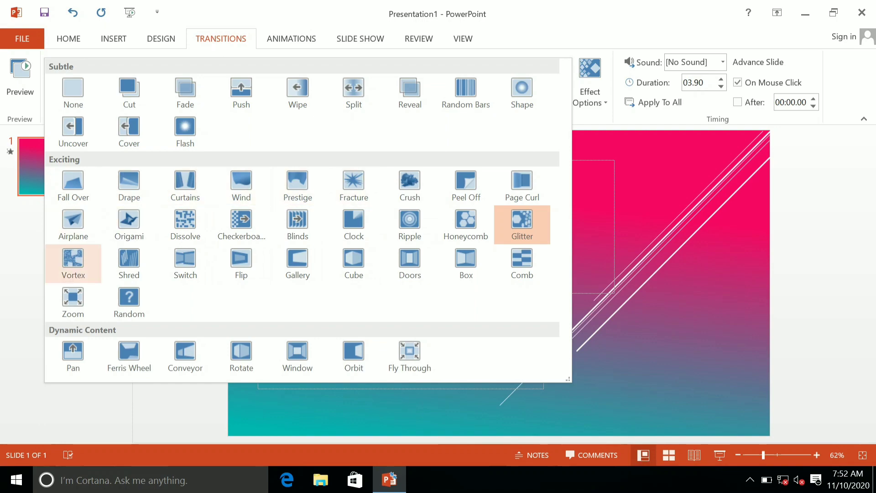
Apply the Vortex transition and set its direction to From Bottom after trying From Top.
{"action": "left_click", "coordinate": [73, 262]}
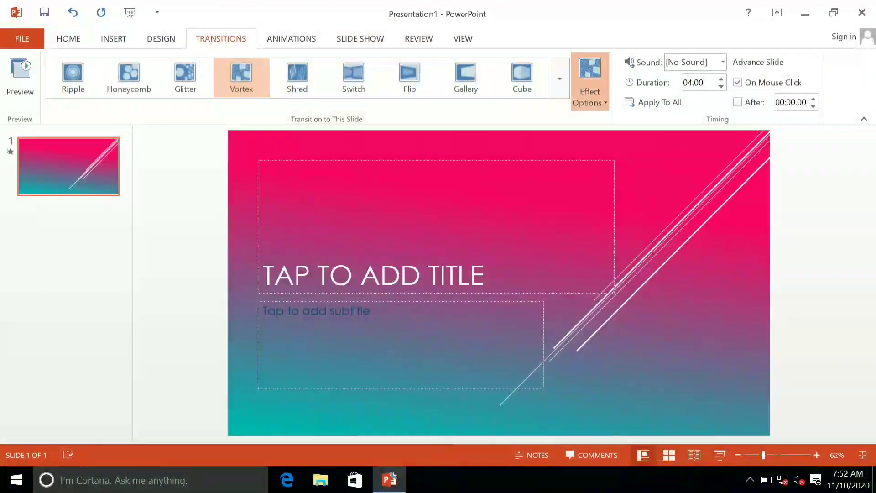
{"action": "left_click", "coordinate": [590, 80]}
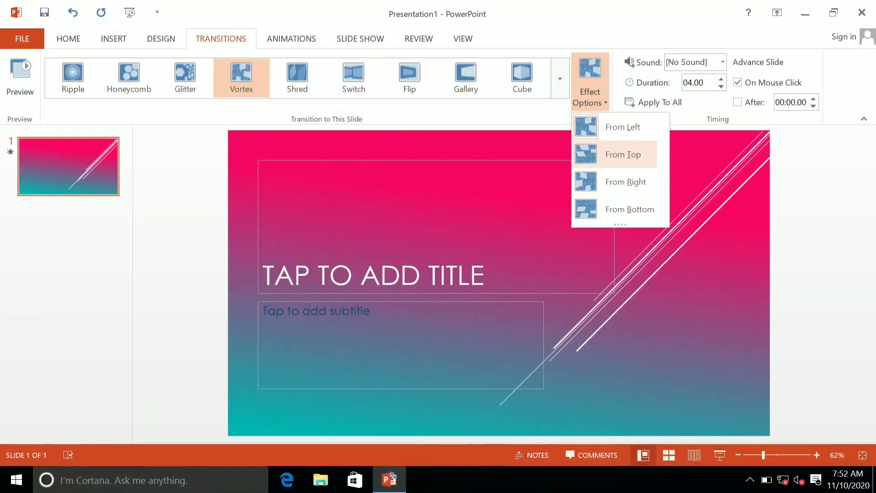
{"action": "left_click", "coordinate": [623, 155]}
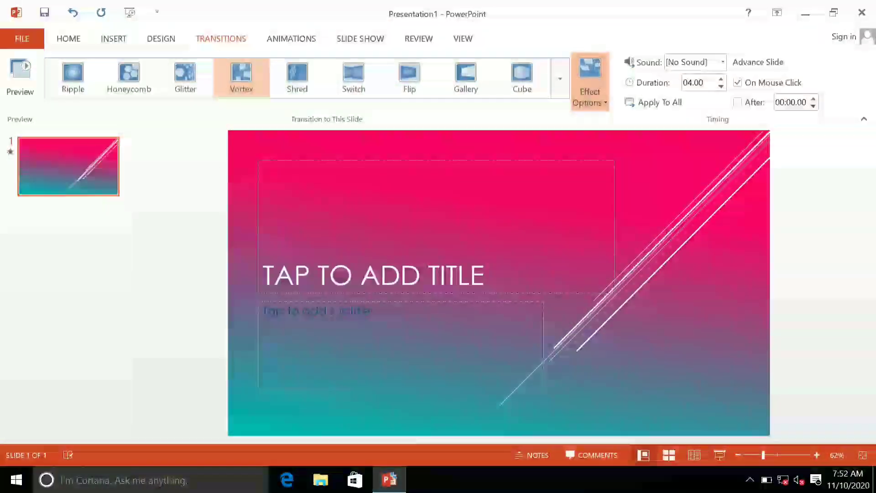
{"action": "left_click", "coordinate": [590, 80]}
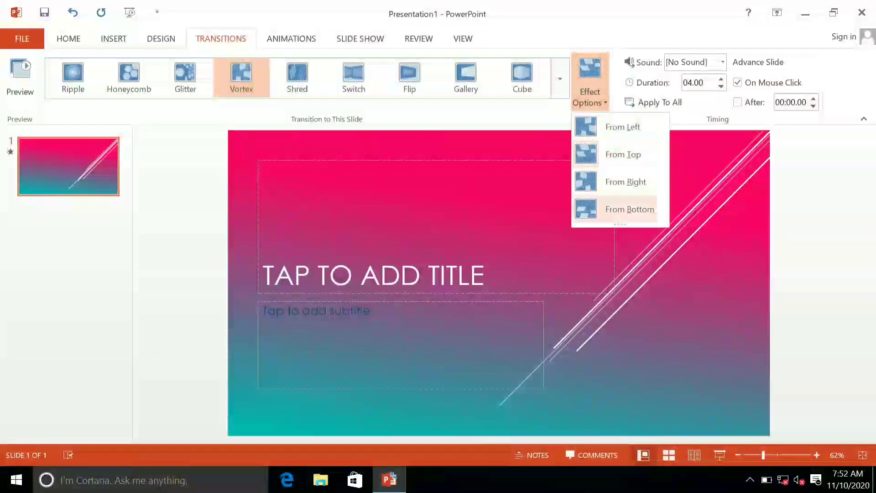
{"action": "left_click", "coordinate": [630, 209]}
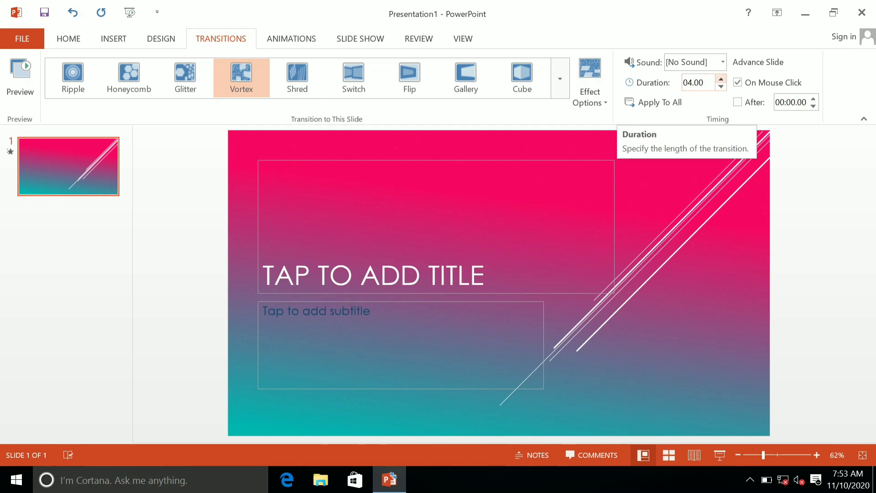
Lower the Vortex duration from 04.00 to 02.25 seconds and apply it to all slides.
{"action": "double_click", "coordinate": [721, 79]}
{"action": "left_click", "coordinate": [722, 86]}
{"action": "double_click", "coordinate": [721, 87]}
{"action": "double_click", "coordinate": [721, 86]}
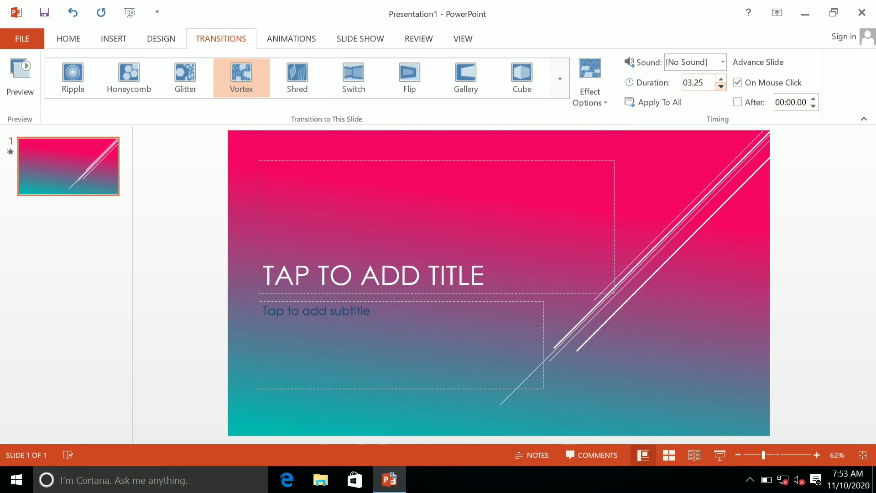
{"action": "double_click", "coordinate": [721, 87]}
{"action": "double_click", "coordinate": [722, 86]}
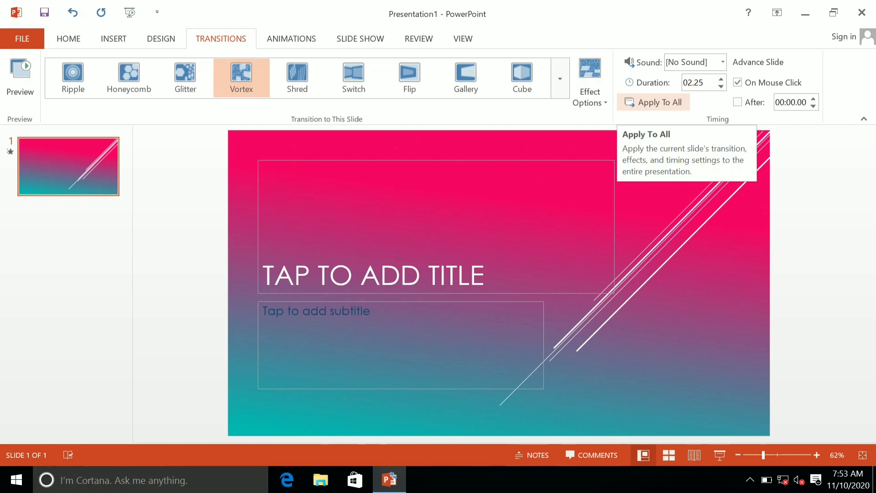
{"action": "left_click", "coordinate": [654, 102]}
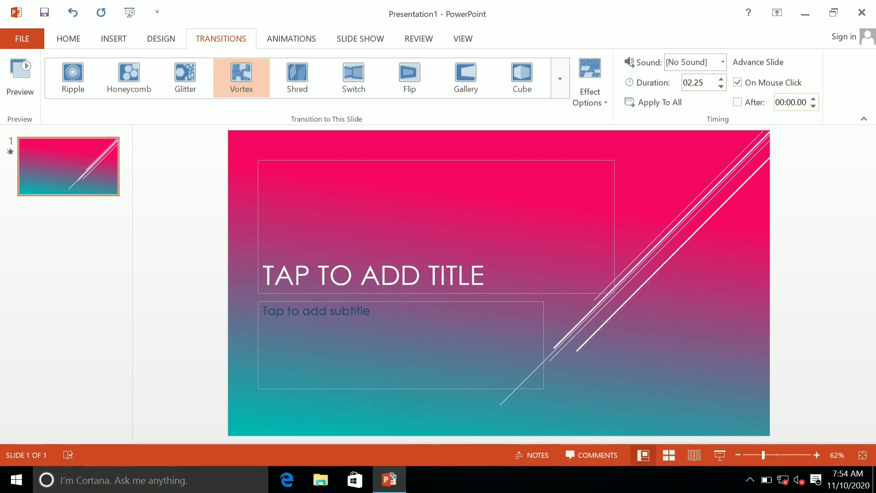
{"action": "left_click", "coordinate": [738, 82]}
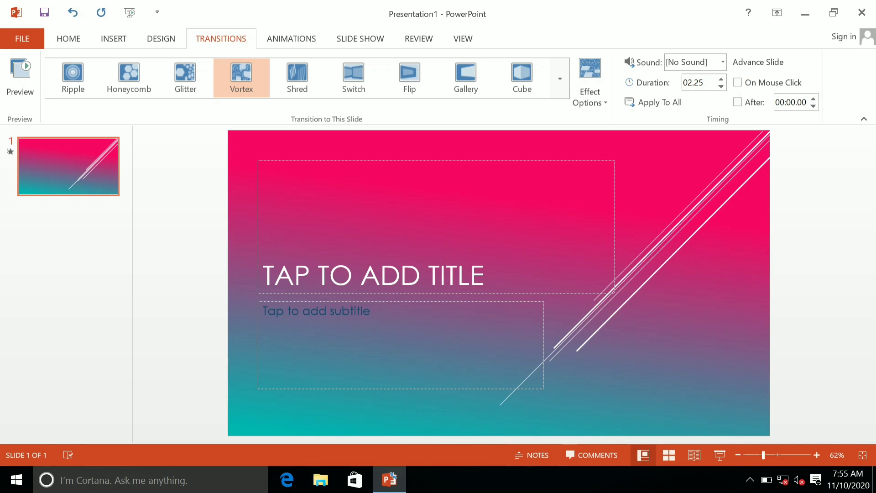
{"action": "left_click", "coordinate": [738, 83]}
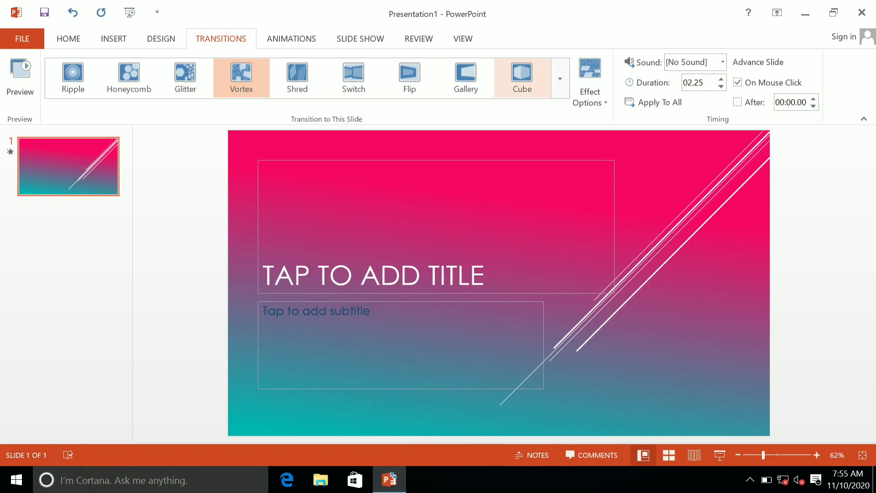
{"action": "left_click", "coordinate": [560, 78]}
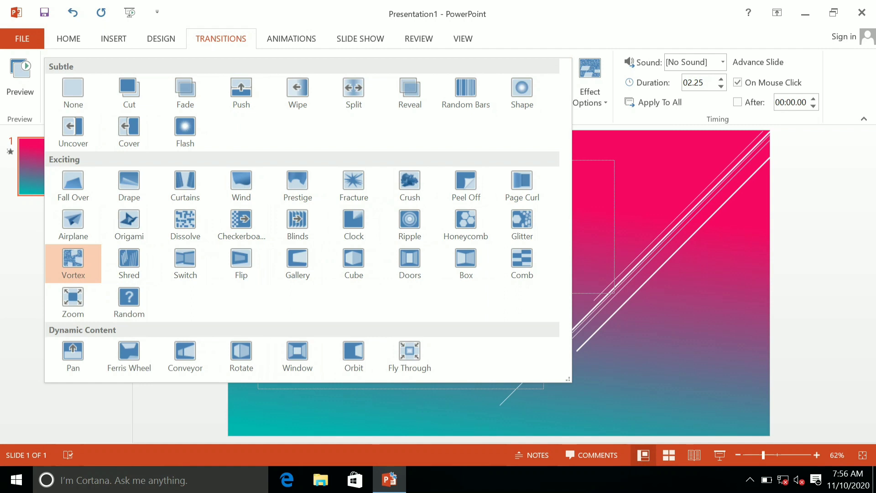
{"action": "key", "text": "Escape"}
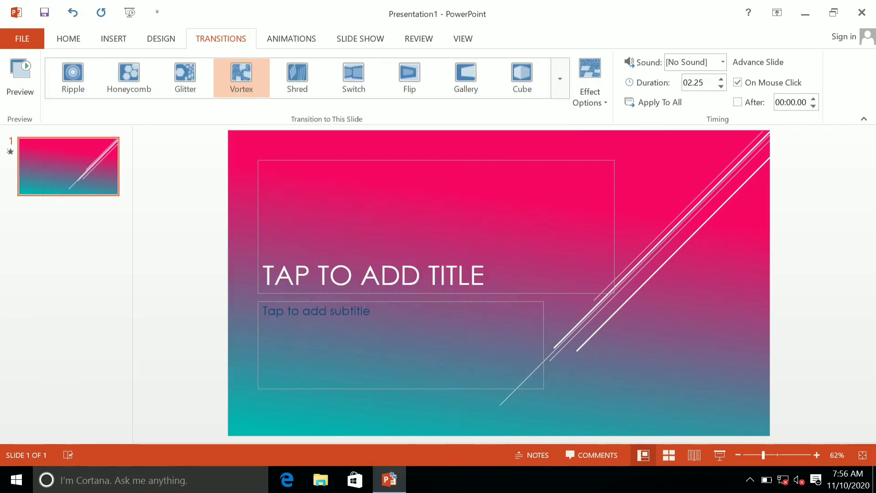
Cut the pink-and-teal title slide 1 from the slide thumbnail pane.
{"action": "left_click", "coordinate": [291, 38]}
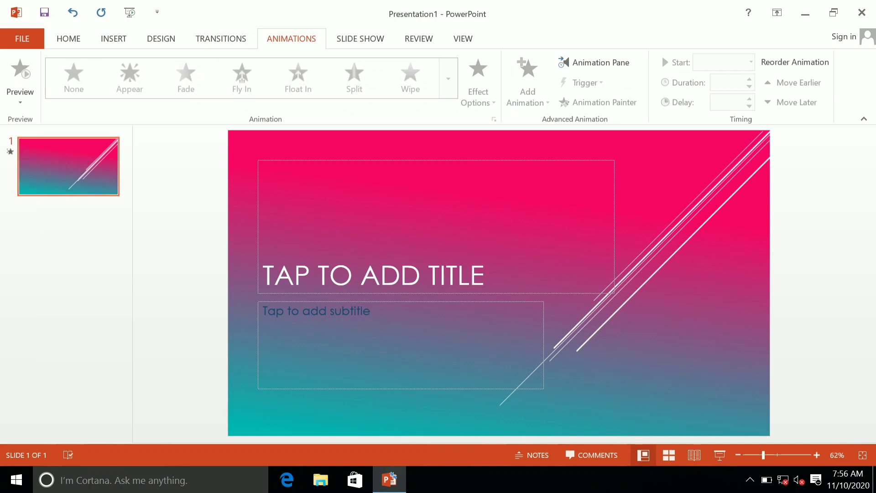
{"action": "right_click", "coordinate": [87, 158]}
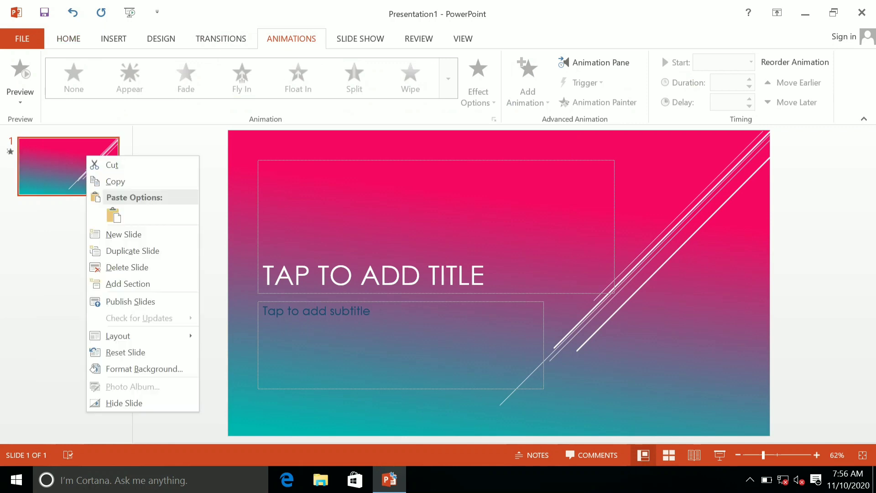
{"action": "left_click", "coordinate": [109, 178]}
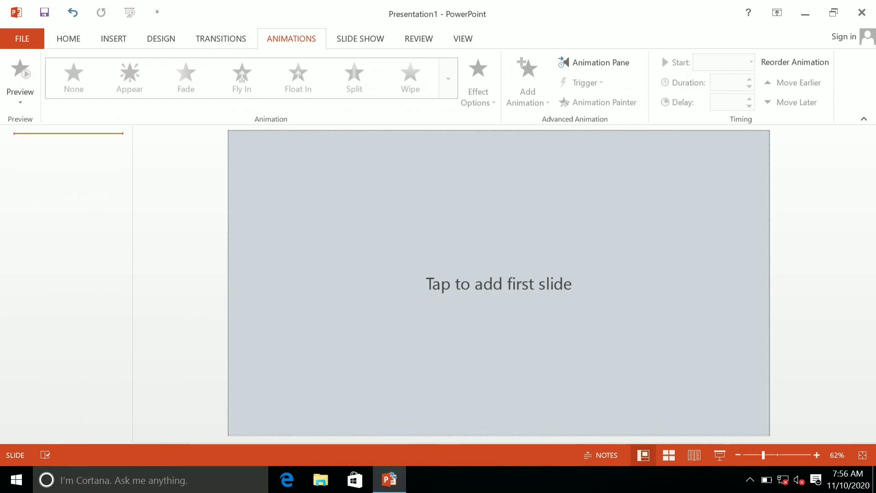
Add a new slide with the Blank layout.
{"action": "left_click", "coordinate": [69, 39]}
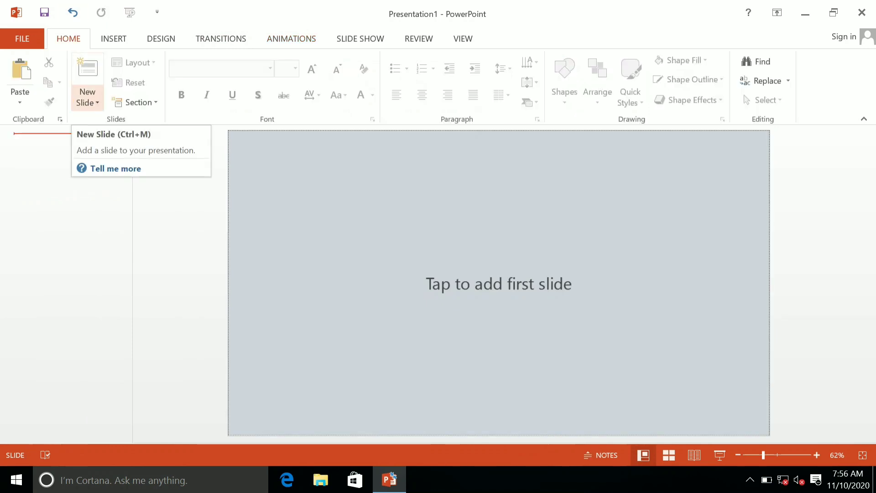
{"action": "left_click", "coordinate": [87, 82]}
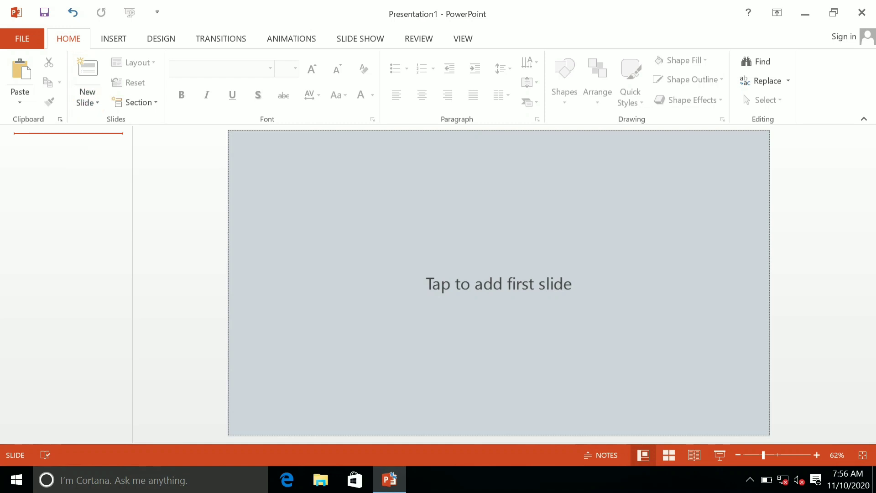
{"action": "left_click", "coordinate": [87, 101]}
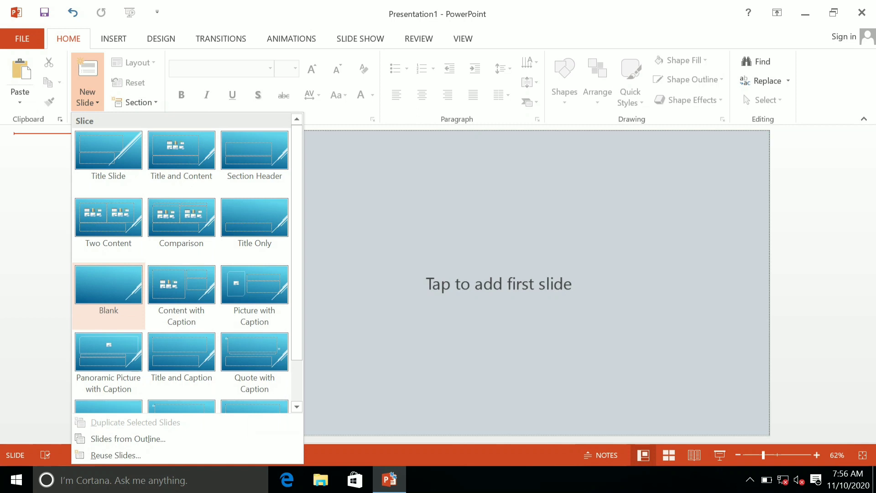
{"action": "left_click", "coordinate": [108, 292]}
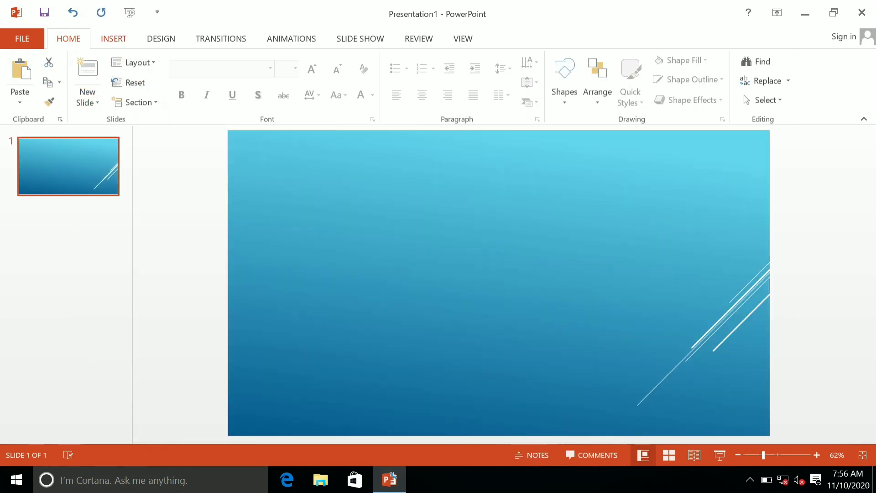
Apply the plain white Office Theme to the presentation.
{"action": "left_click", "coordinate": [161, 39]}
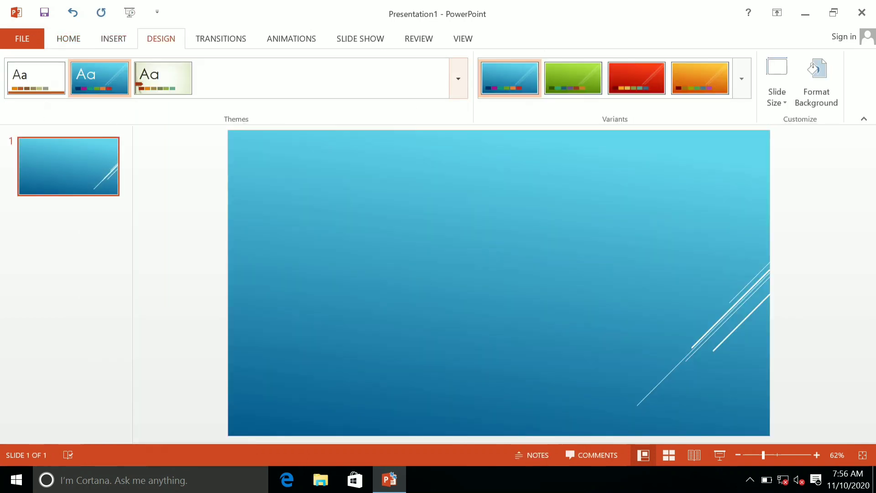
{"action": "left_click", "coordinate": [459, 78]}
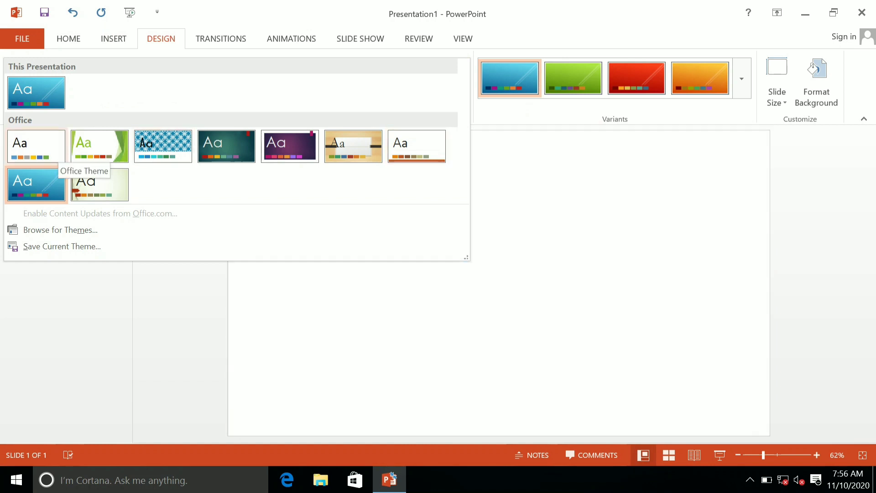
{"action": "left_click", "coordinate": [36, 146]}
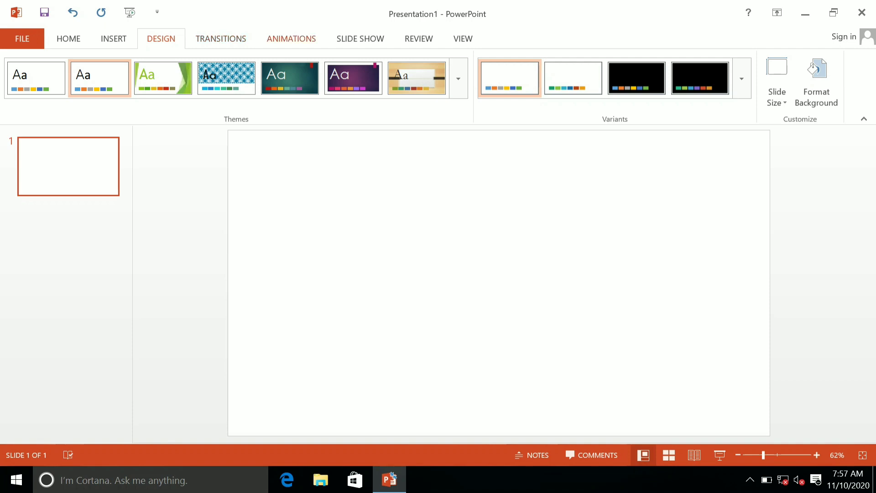
{"action": "key", "text": "alt+a"}
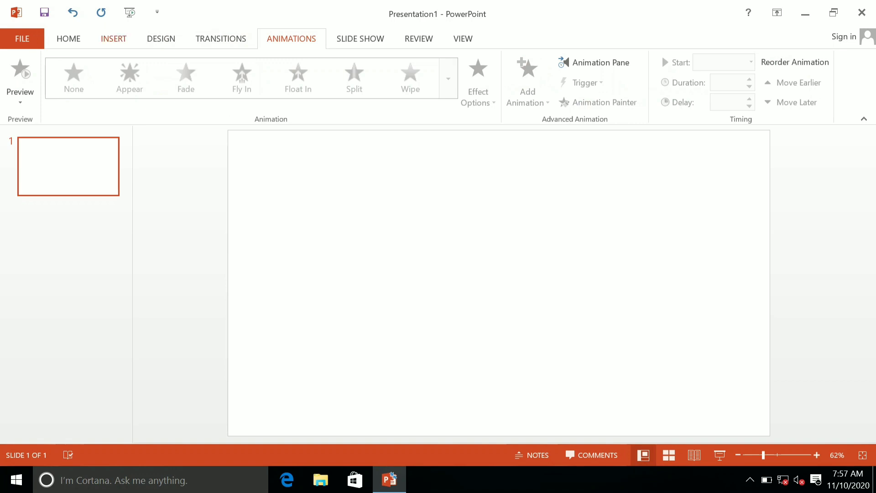
{"action": "key", "text": "alt+n"}
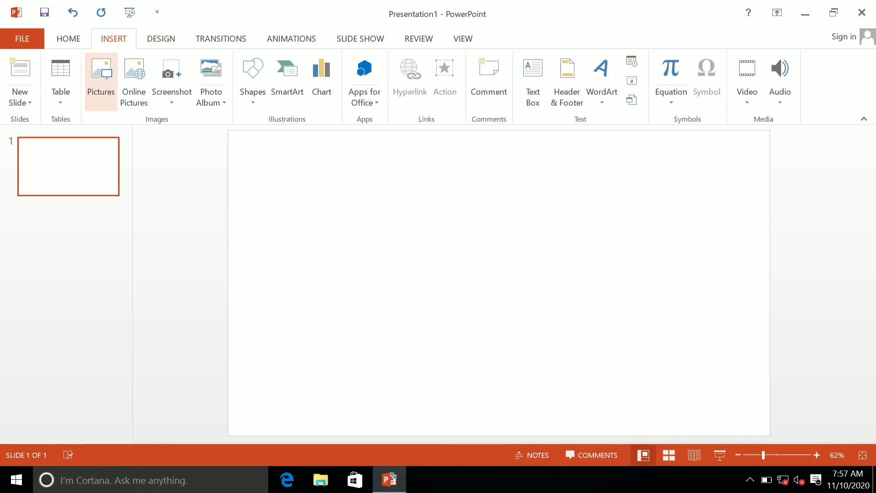
Start inserting a picture and browse to Desktop > Materials For Microsoft.
{"action": "left_click", "coordinate": [101, 82]}
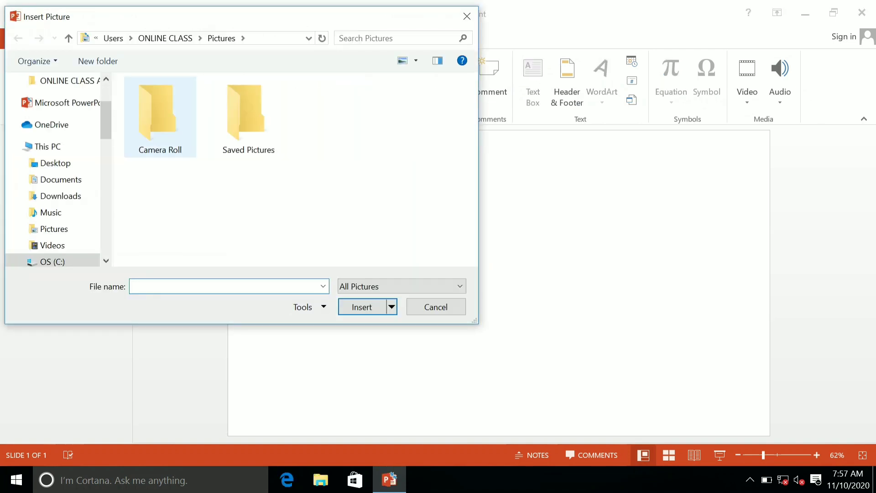
{"action": "scroll", "coordinate": [52, 169], "scroll_direction": "up", "scroll_amount": 3}
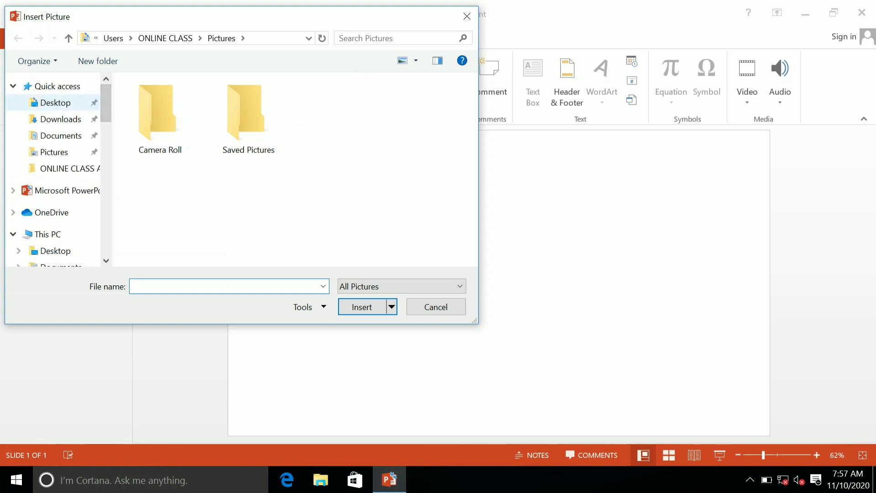
{"action": "left_click", "coordinate": [55, 102]}
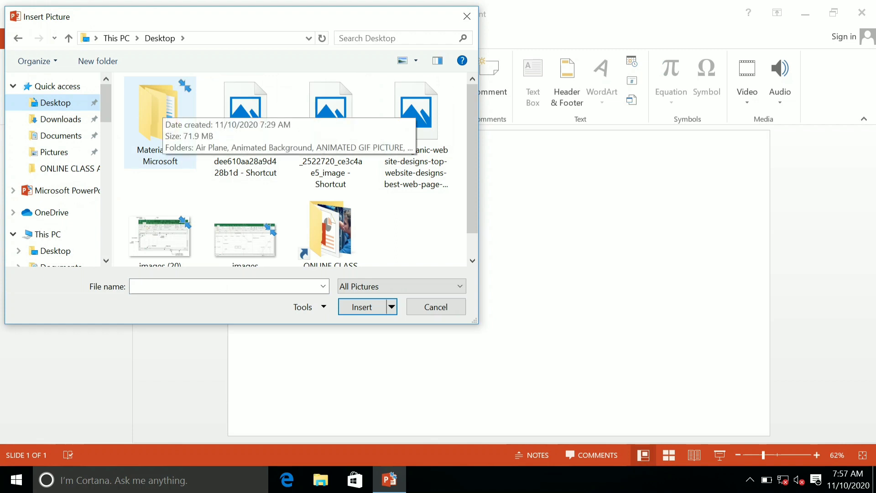
{"action": "double_click", "coordinate": [158, 116]}
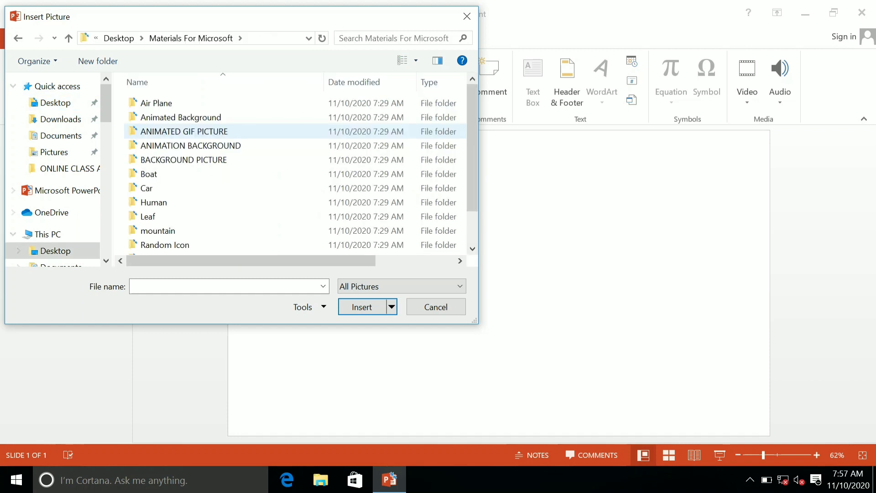
Open the Animated Background folder and select the animated nature background GIF.
{"action": "scroll", "coordinate": [473, 182], "scroll_direction": "down", "scroll_amount": 1}
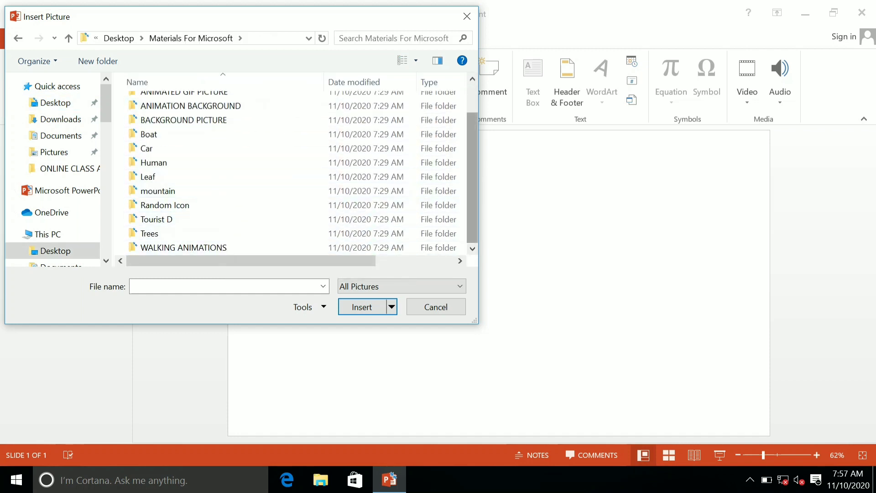
{"action": "scroll", "coordinate": [182, 114], "scroll_direction": "up", "scroll_amount": 1}
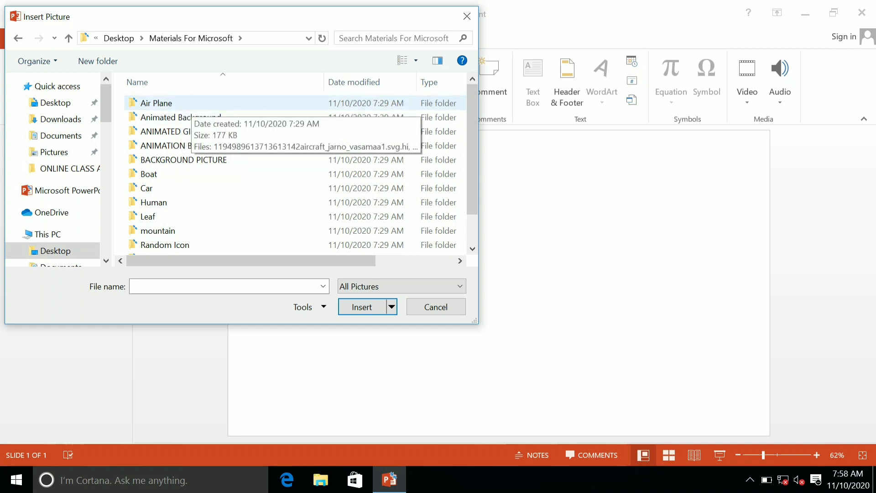
{"action": "scroll", "coordinate": [292, 173], "scroll_direction": "down", "scroll_amount": 1}
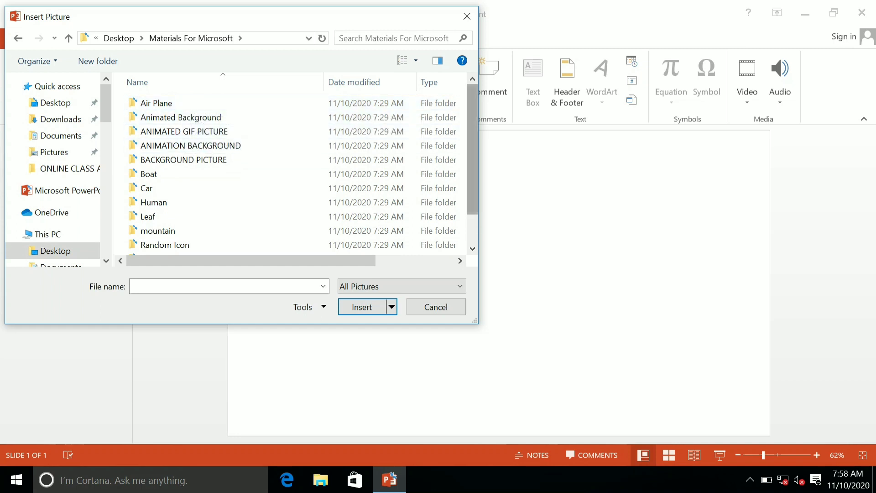
{"action": "scroll", "coordinate": [292, 174], "scroll_direction": "up", "scroll_amount": 1}
{"action": "mouse_move", "coordinate": [473, 150]}
{"action": "left_mouse_down"}
{"action": "mouse_move", "coordinate": [473, 179]}
{"action": "mouse_move", "coordinate": [473, 150]}
{"action": "left_mouse_up"}
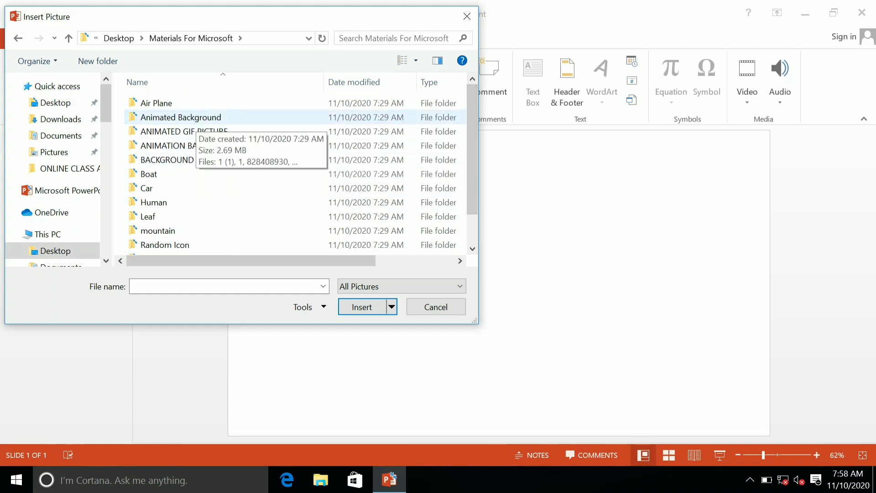
{"action": "left_click", "coordinate": [189, 117]}
{"action": "key", "text": "Return"}
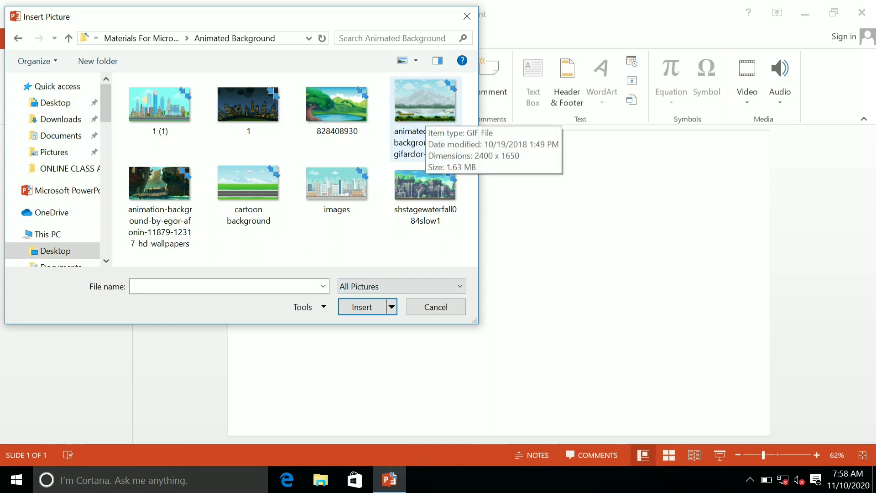
{"action": "left_click", "coordinate": [425, 100]}
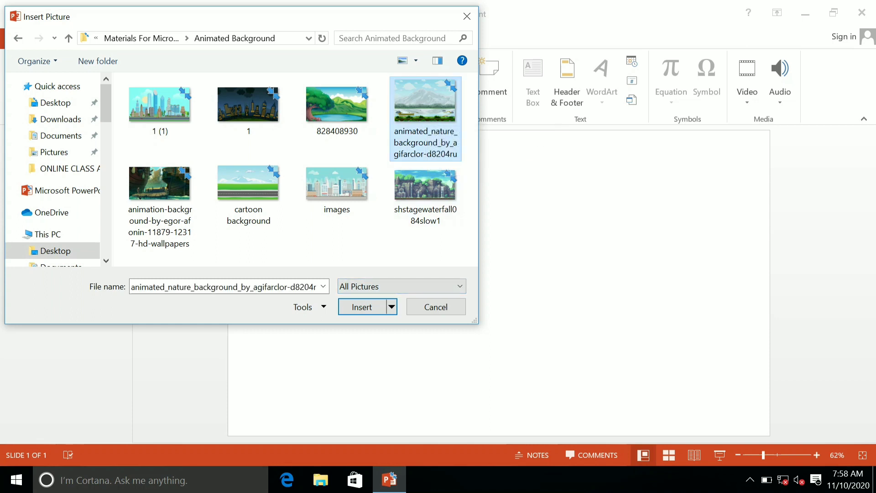
Insert the mountain-lake GIF, then undo and redo recent changes to end on the 4:3 slide.
{"action": "key", "text": "Return"}
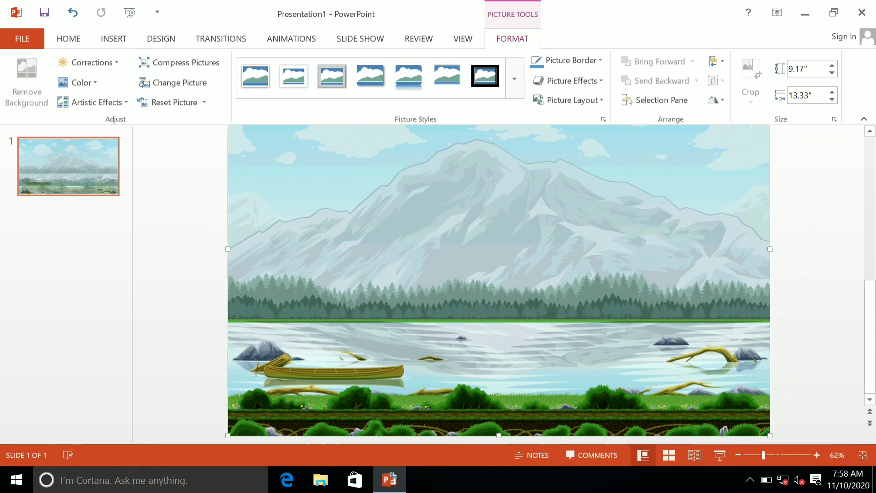
{"action": "key", "text": "Escape"}
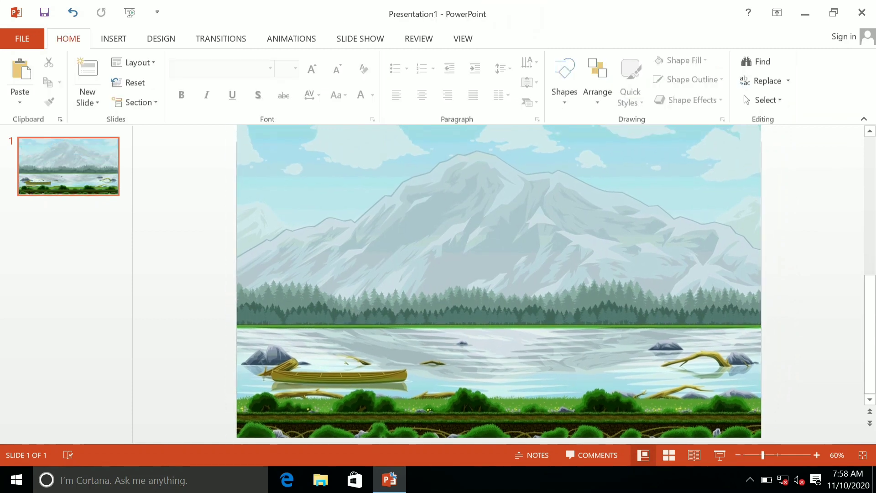
{"action": "key", "text": "ctrl+z"}
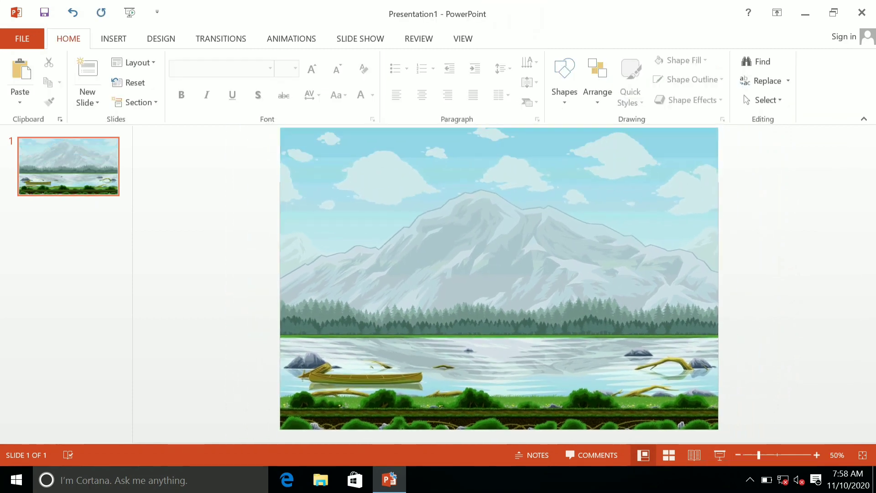
{"action": "key", "text": "ctrl+y"}
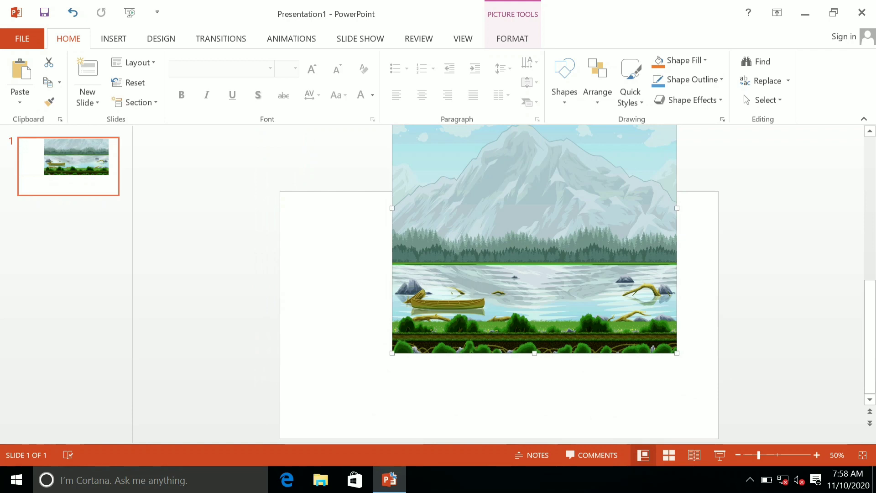
{"action": "key", "text": "ctrl+z"}
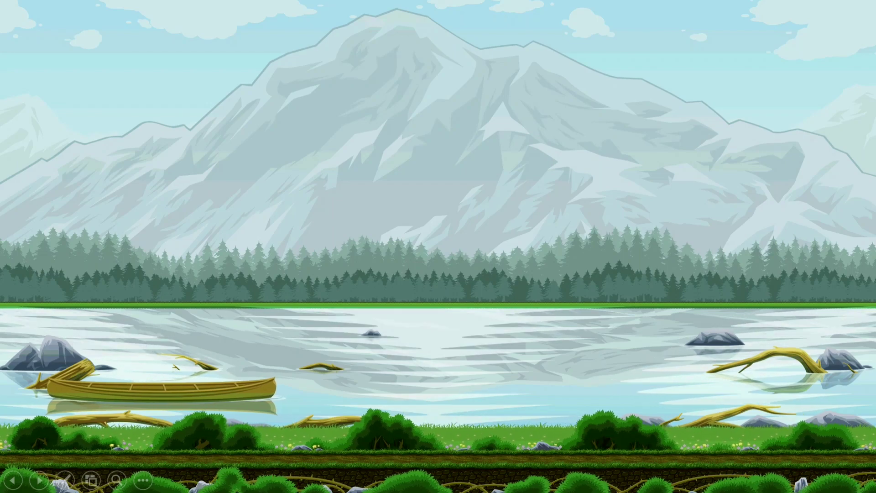
End the slideshow preview and return to Normal view with the lake picture filling the slide.
{"action": "key", "text": "Escape"}
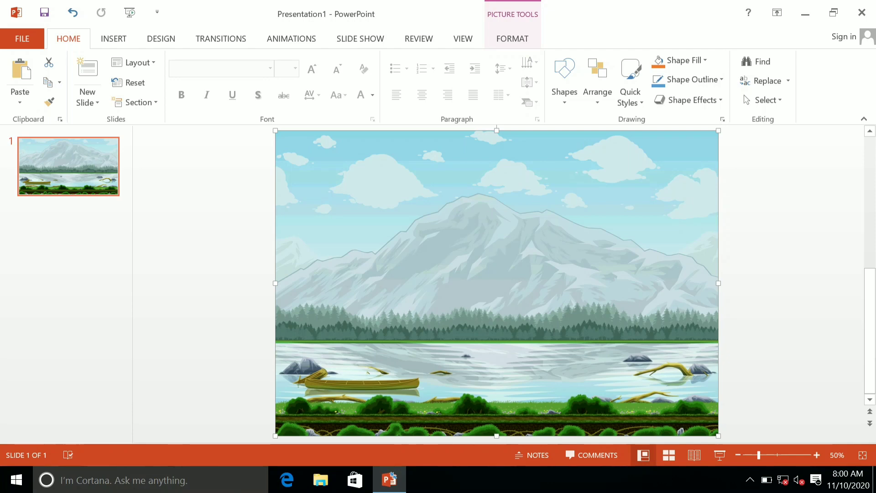
Open the Insert Picture window and browse to the Desktop folder.
{"action": "left_click", "coordinate": [113, 39]}
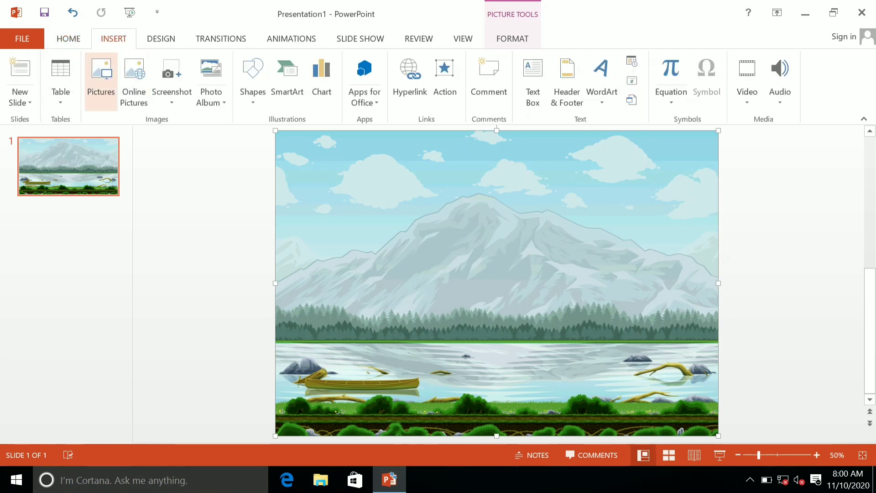
{"action": "left_click", "coordinate": [101, 77]}
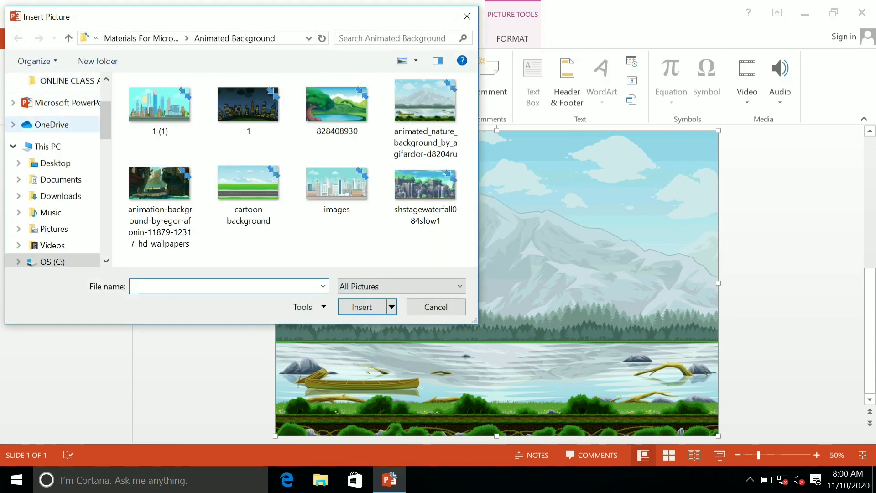
{"action": "scroll", "coordinate": [52, 137], "scroll_direction": "up", "scroll_amount": 3}
{"action": "left_click", "coordinate": [55, 103]}
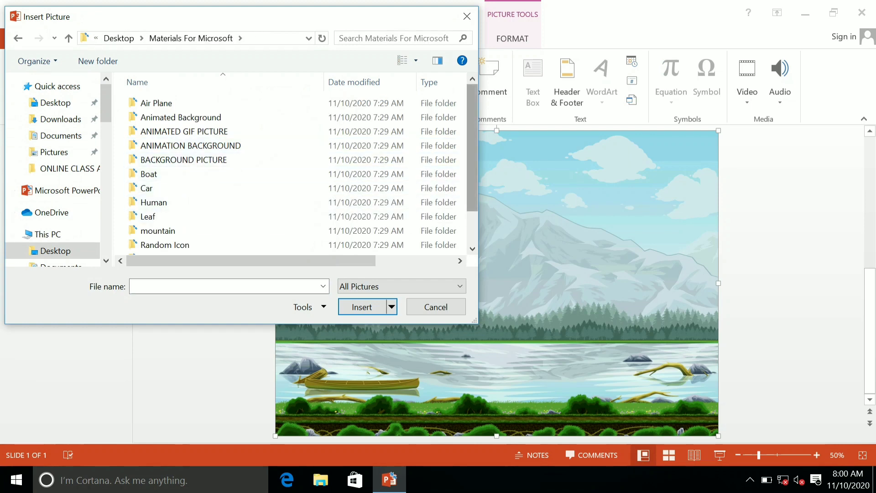
{"action": "scroll", "coordinate": [192, 150], "scroll_direction": "down", "scroll_amount": 1}
{"action": "scroll", "coordinate": [192, 151], "scroll_direction": "up", "scroll_amount": 1}
{"action": "scroll", "coordinate": [292, 173], "scroll_direction": "down", "scroll_amount": 1}
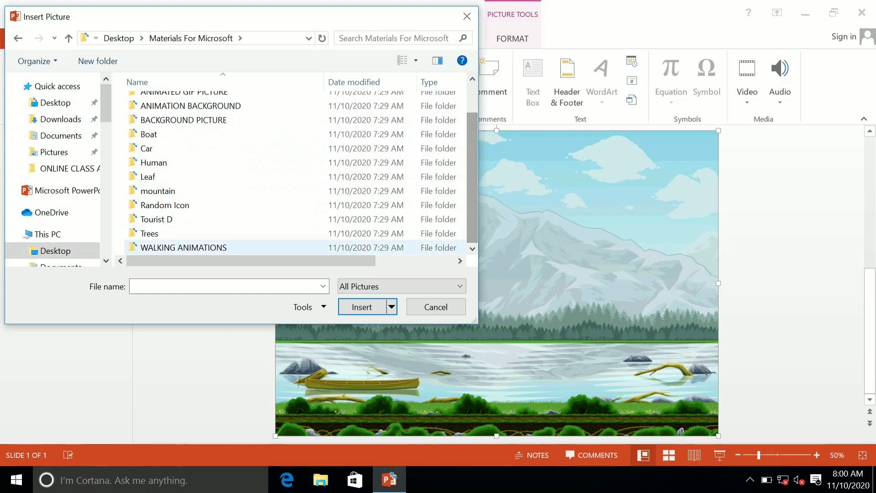
Open Materials For Microsoft > WALKING ANIMATIONS and select the walking-man GIF.
{"action": "double_click", "coordinate": [183, 248]}
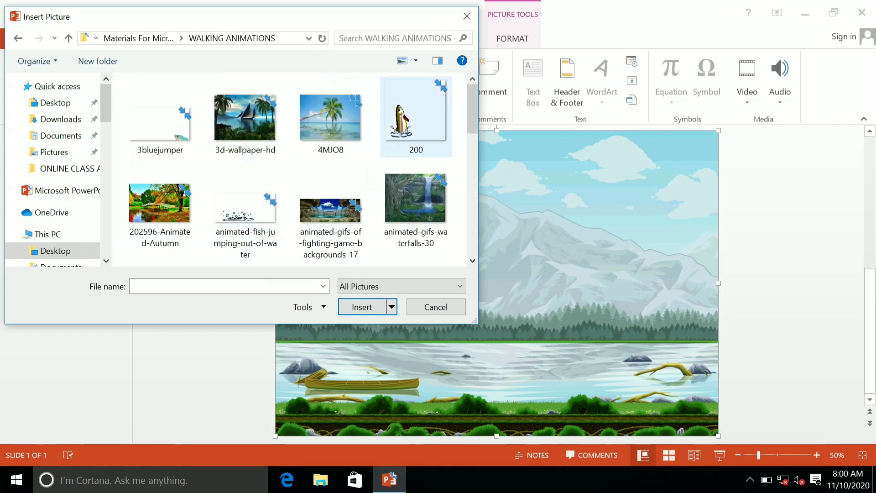
{"action": "scroll", "coordinate": [337, 114], "scroll_direction": "down", "scroll_amount": 3}
{"action": "scroll", "coordinate": [338, 114], "scroll_direction": "down", "scroll_amount": 2}
{"action": "scroll", "coordinate": [337, 114], "scroll_direction": "down", "scroll_amount": 1}
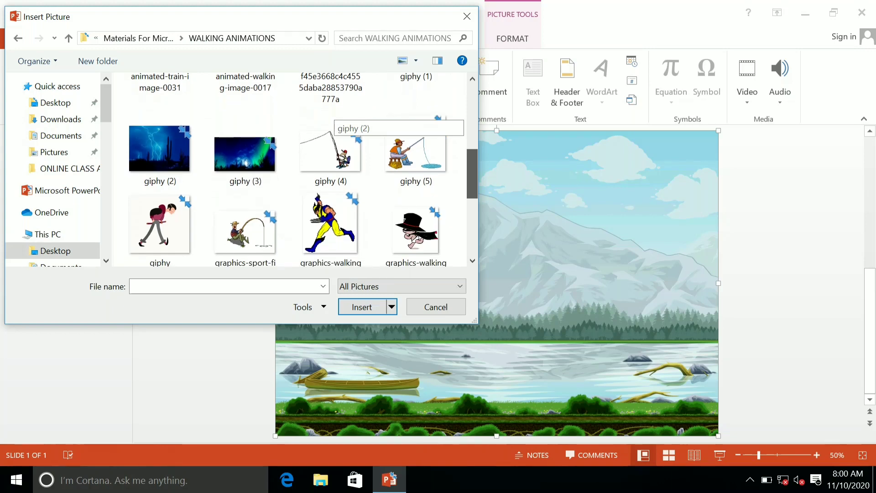
{"action": "scroll", "coordinate": [338, 114], "scroll_direction": "down", "scroll_amount": 2}
{"action": "scroll", "coordinate": [338, 114], "scroll_direction": "down", "scroll_amount": 2}
{"action": "scroll", "coordinate": [337, 114], "scroll_direction": "down", "scroll_amount": 1}
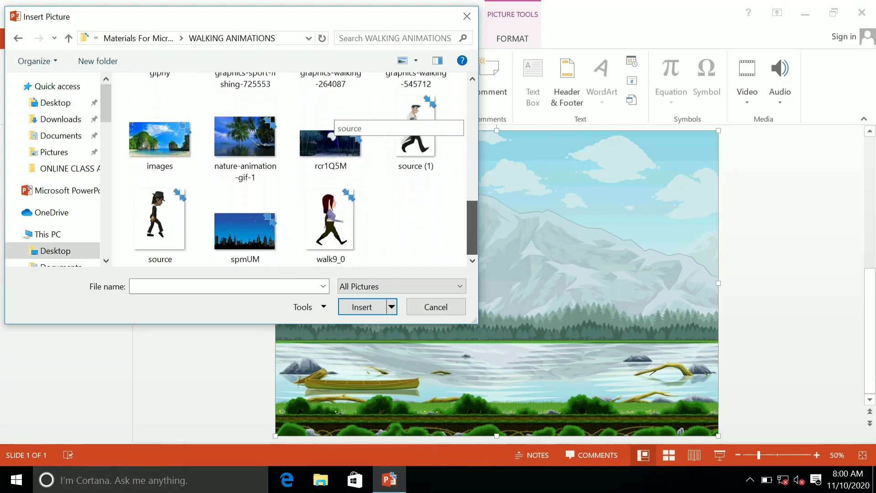
{"action": "scroll", "coordinate": [337, 114], "scroll_direction": "up", "scroll_amount": 3}
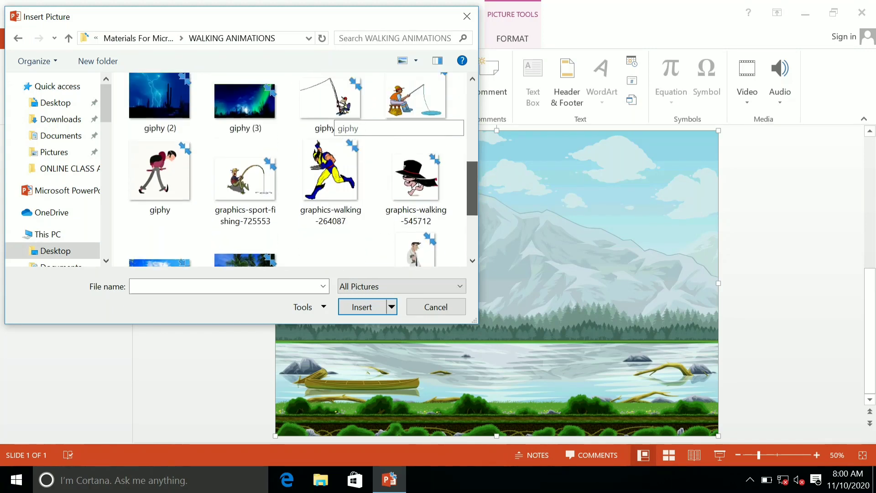
{"action": "scroll", "coordinate": [338, 114], "scroll_direction": "up", "scroll_amount": 4}
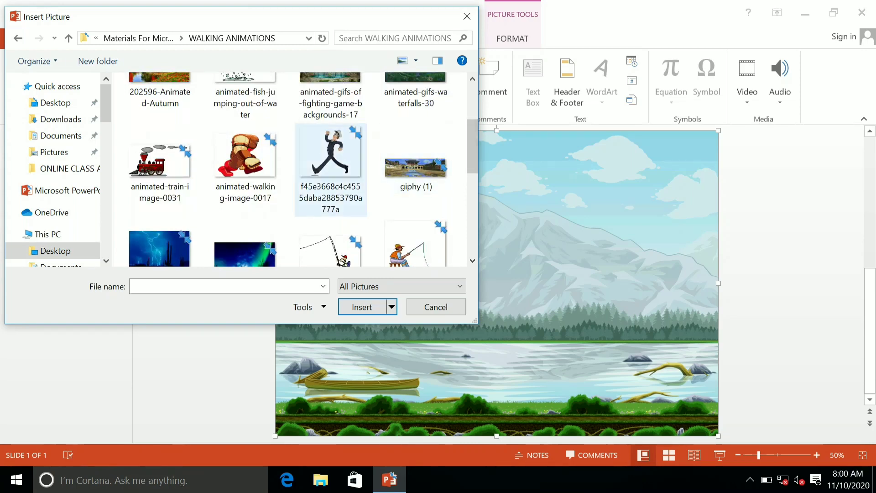
{"action": "left_click", "coordinate": [330, 155]}
Insert the walking-man GIF, move it to the lower-left lakeshore, and shrink it to 1.31" × 1.57".
{"action": "key", "text": "Return"}
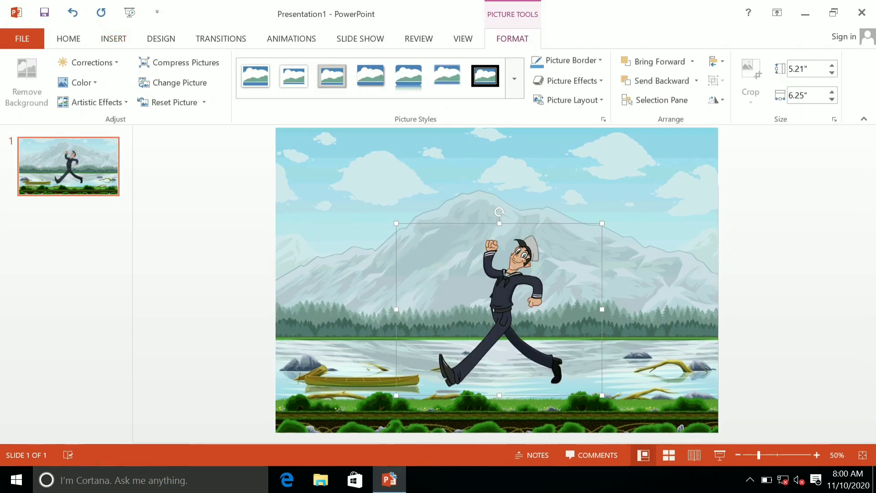
{"action": "left_click_drag", "start_coordinate": [506, 296], "coordinate": [430, 268]}
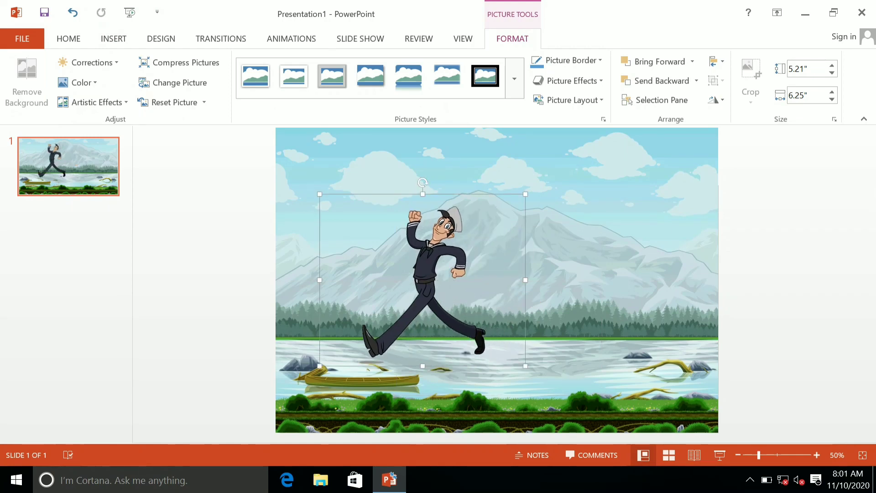
{"action": "left_click_drag", "start_coordinate": [319, 194], "coordinate": [682, 234]}
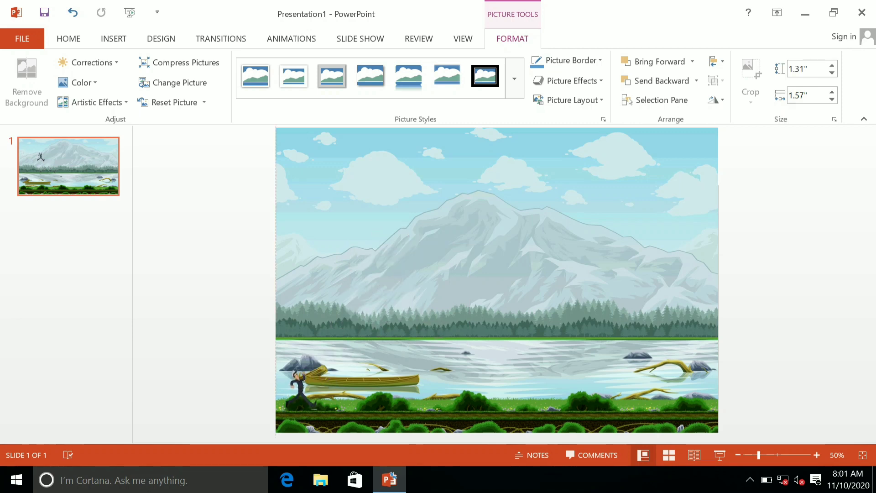
{"action": "left_click", "coordinate": [816, 455]}
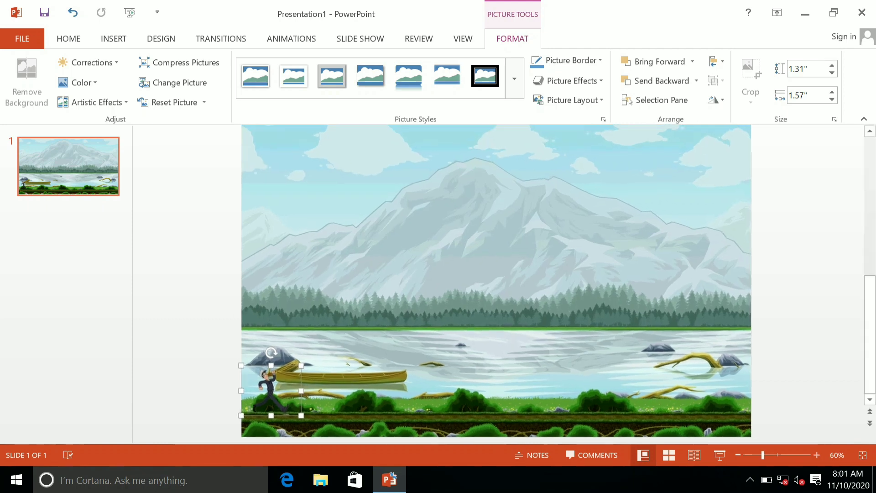
{"action": "scroll", "coordinate": [506, 281], "scroll_direction": "up", "scroll_amount": 5}
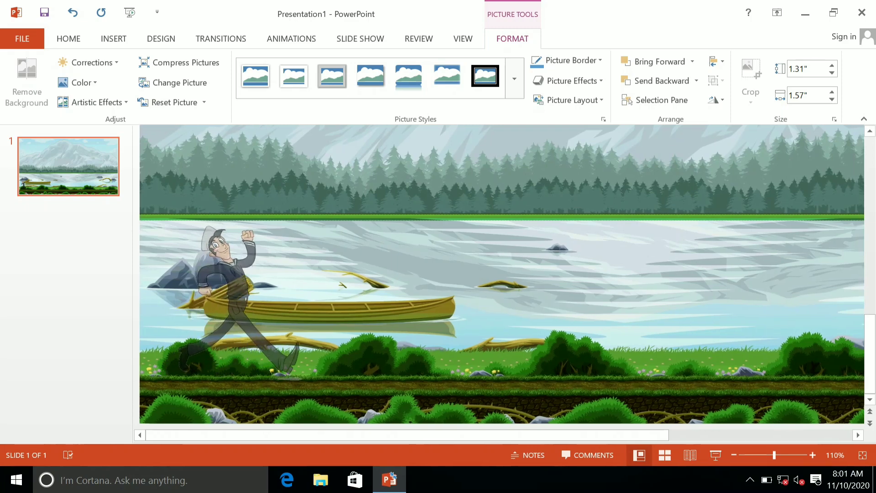
Shrink the walking man to 0.2" × 0.24" on the grass line, then zoom to 150%.
{"action": "left_click_drag", "start_coordinate": [347, 380], "coordinate": [349, 382]}
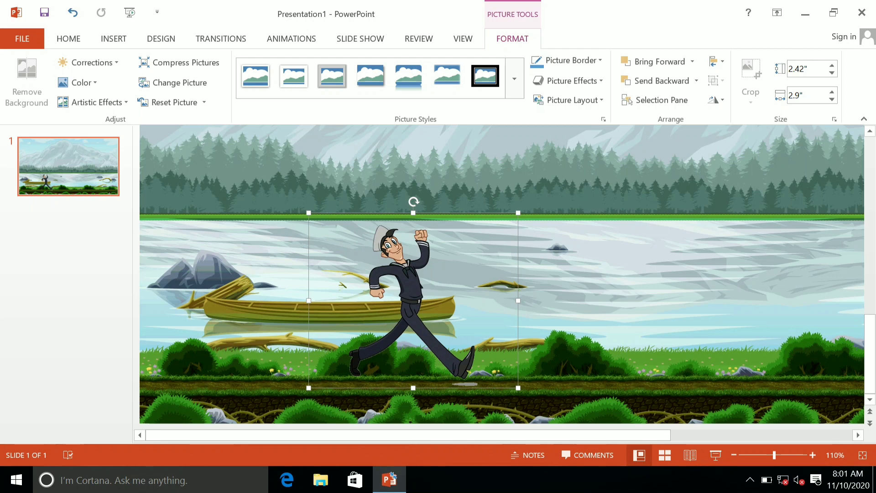
{"action": "mouse_move", "coordinate": [518, 387]}
{"action": "left_mouse_down"}
{"action": "mouse_move", "coordinate": [255, 258]}
{"action": "mouse_move", "coordinate": [574, 197]}
{"action": "left_mouse_up"}
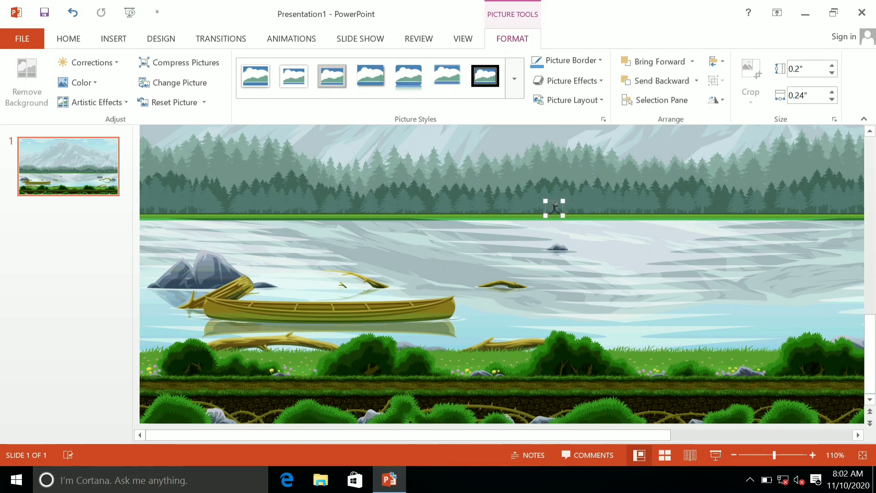
{"action": "left_click", "coordinate": [503, 274]}
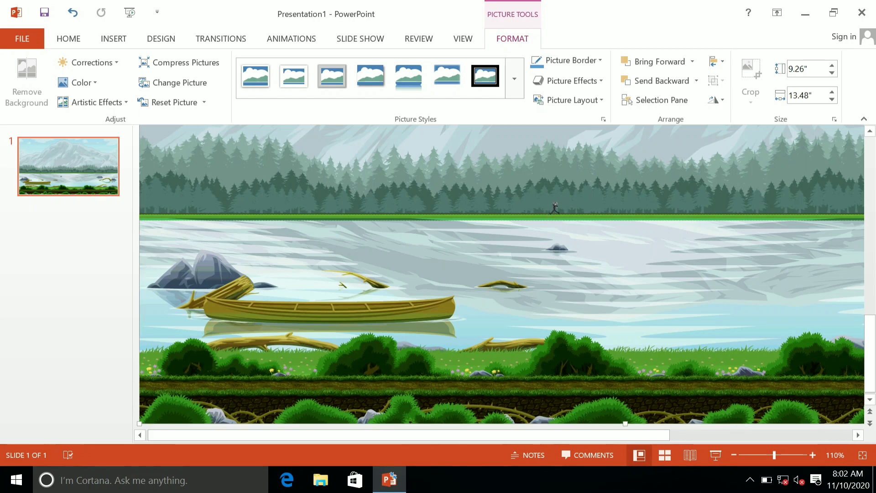
{"action": "left_click", "coordinate": [812, 455]}
{"action": "left_click", "coordinate": [812, 455]}
{"action": "left_click", "coordinate": [813, 455]}
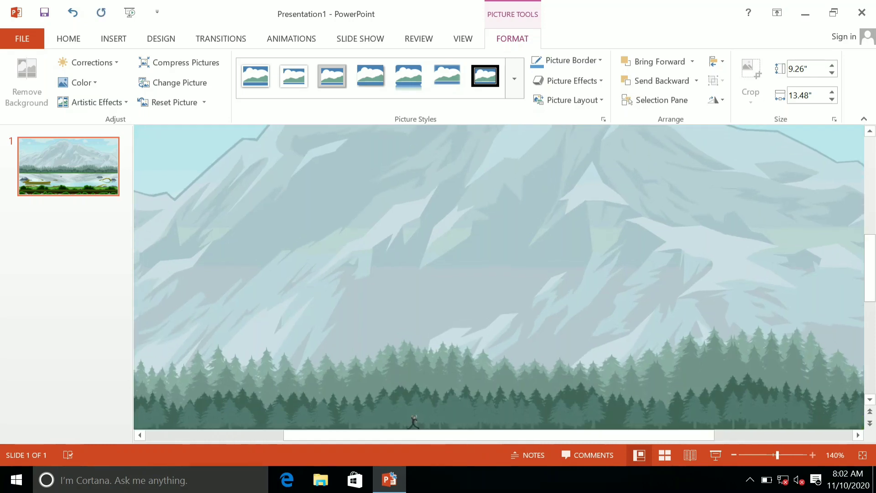
{"action": "left_click", "coordinate": [812, 455]}
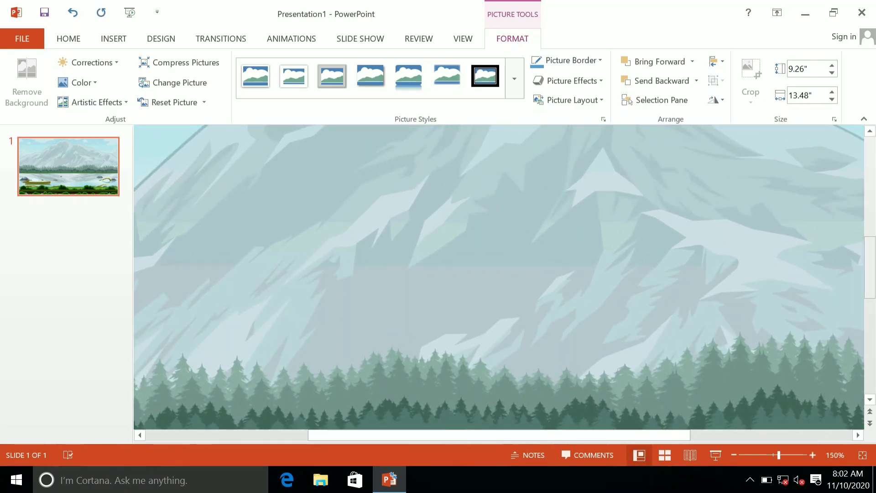
Zoom the slide back out to 60% so the whole picture is visible.
{"action": "scroll", "coordinate": [499, 278], "scroll_direction": "down", "scroll_amount": 3}
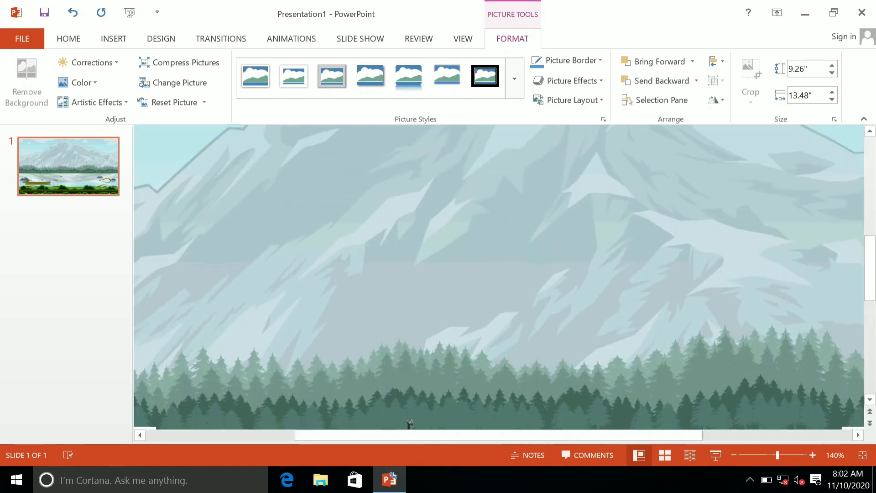
{"action": "left_click", "coordinate": [734, 455]}
{"action": "left_click", "coordinate": [734, 456]}
{"action": "left_click", "coordinate": [734, 455]}
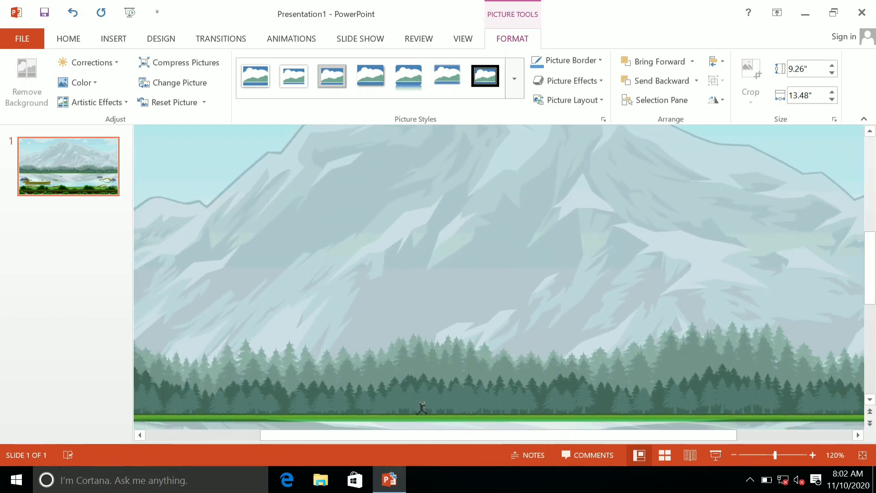
{"action": "left_click", "coordinate": [734, 455]}
{"action": "left_click", "coordinate": [734, 455]}
{"action": "left_click", "coordinate": [734, 456]}
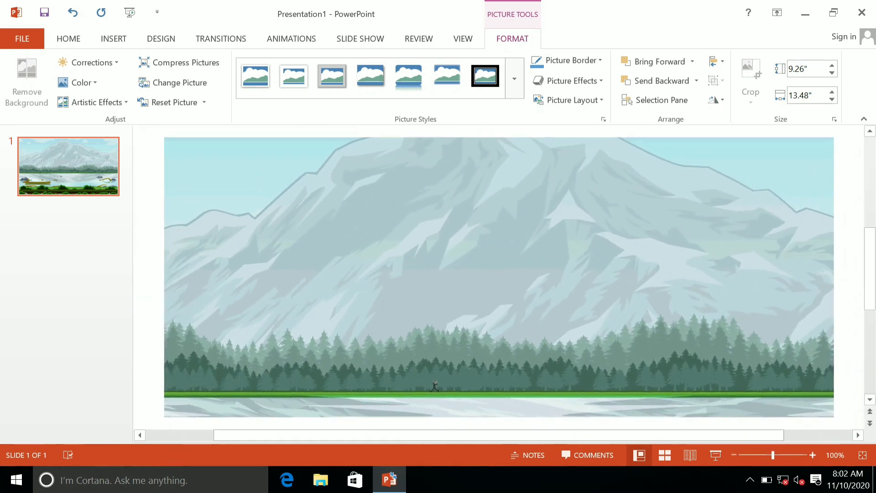
{"action": "left_click", "coordinate": [734, 455]}
{"action": "left_click", "coordinate": [734, 455]}
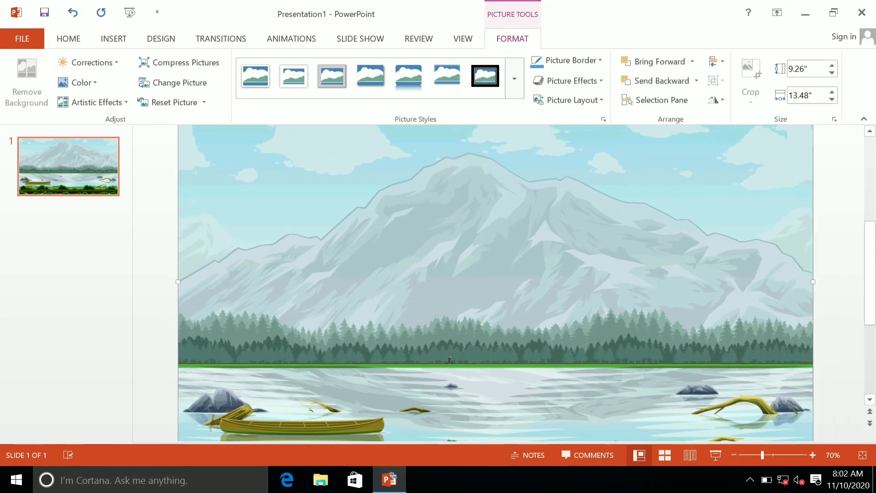
{"action": "left_click", "coordinate": [734, 455]}
{"action": "scroll", "coordinate": [497, 283], "scroll_direction": "down", "scroll_amount": 1}
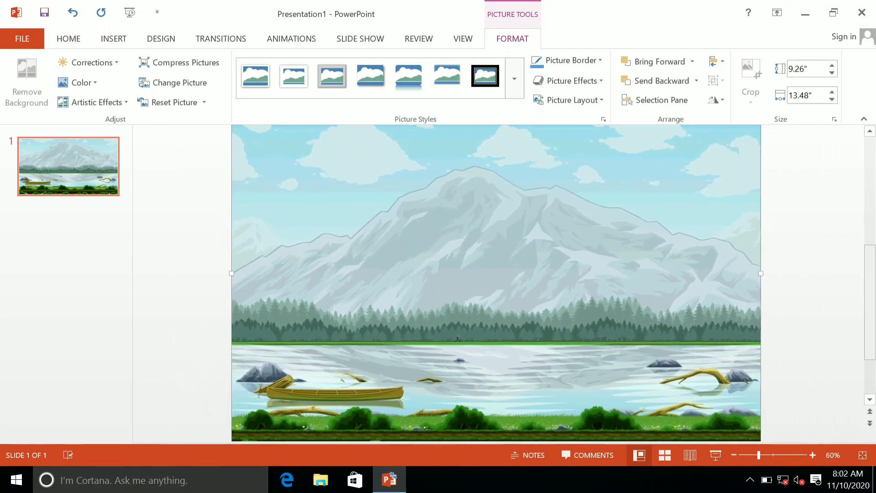
{"action": "scroll", "coordinate": [496, 283], "scroll_direction": "down", "scroll_amount": 1}
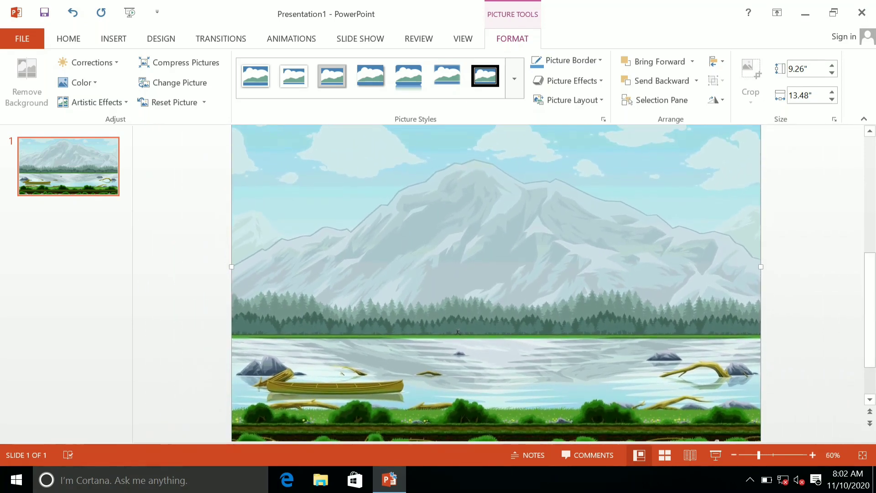
Enlarge the walking-man GIF to 2.65" × 3.17" at bottom-left and start the slideshow.
{"action": "left_click", "coordinate": [458, 332]}
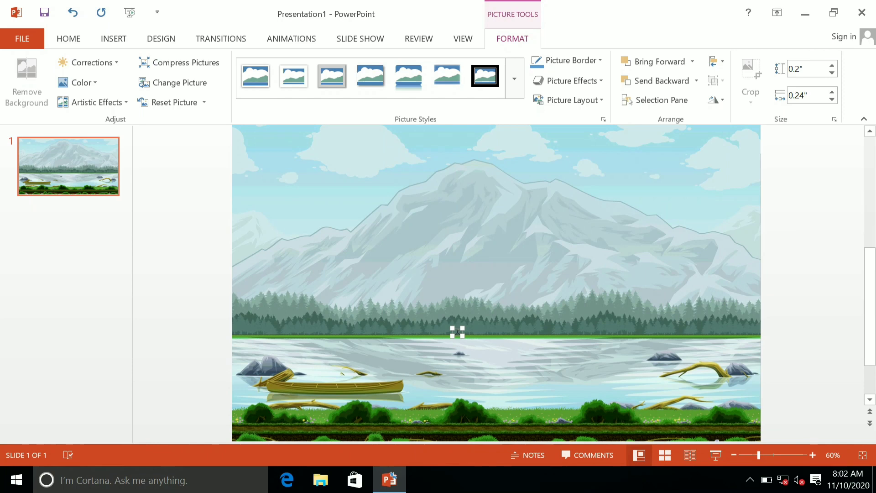
{"action": "left_click_drag", "start_coordinate": [463, 328], "coordinate": [649, 172]}
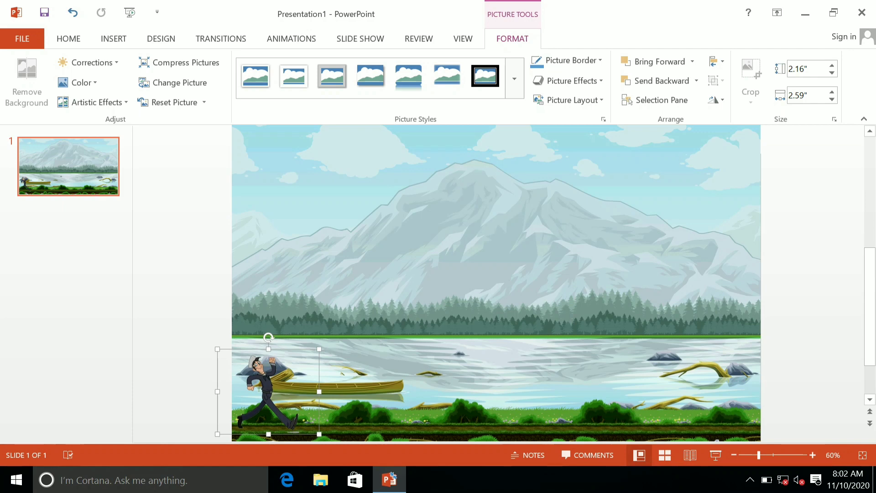
{"action": "left_click_drag", "start_coordinate": [319, 349], "coordinate": [343, 329]}
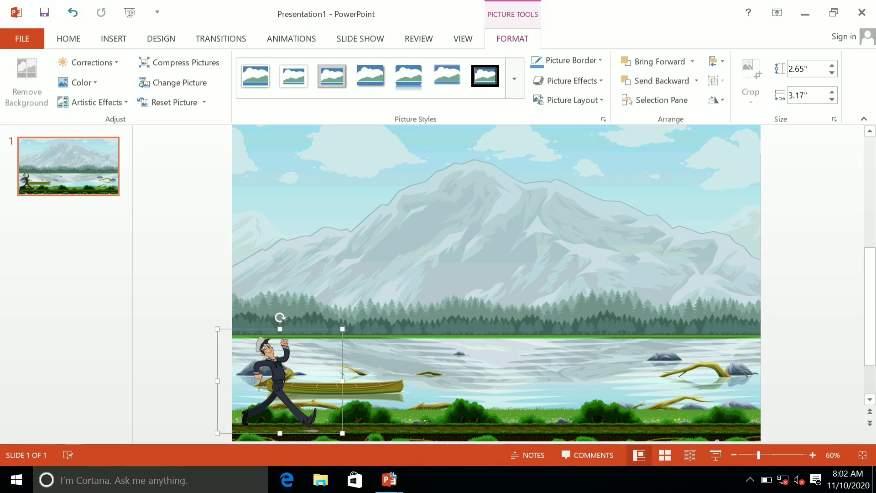
{"action": "key", "text": "F5"}
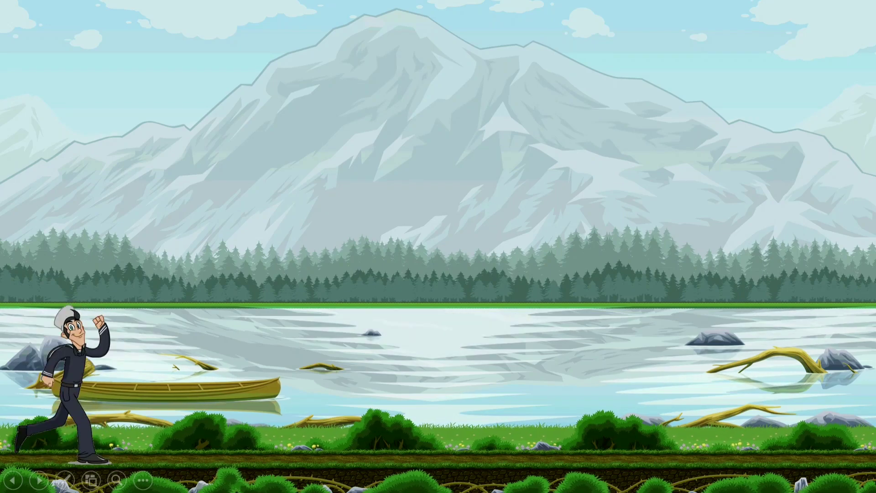
End the slideshow, select the walking man off the slide's left edge, and show Animations.
{"action": "key", "text": "Escape"}
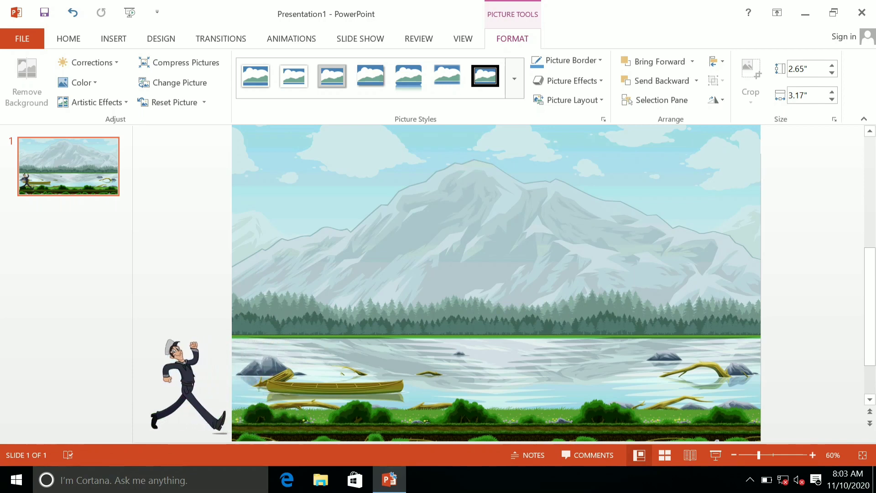
{"action": "left_click", "coordinate": [202, 384]}
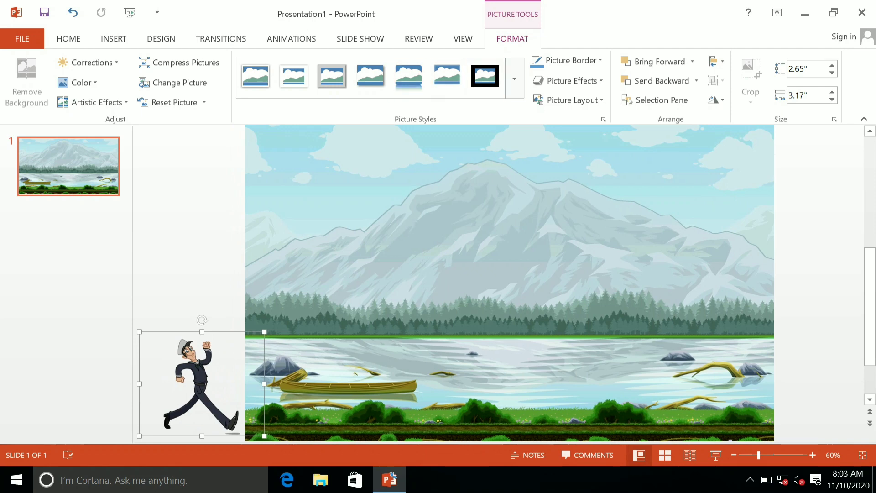
{"action": "key", "text": "alt+a"}
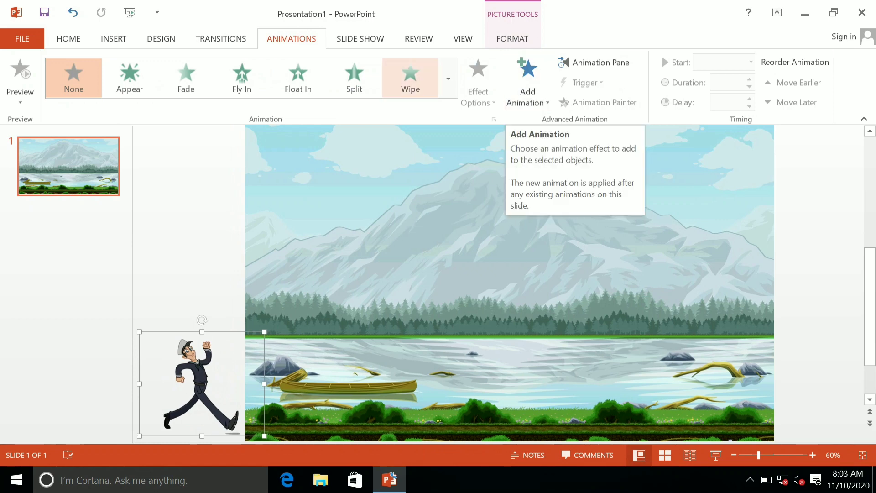
Try Appear on the walking man, revert to None, then show the full Add Animation gallery.
{"action": "left_click", "coordinate": [129, 78]}
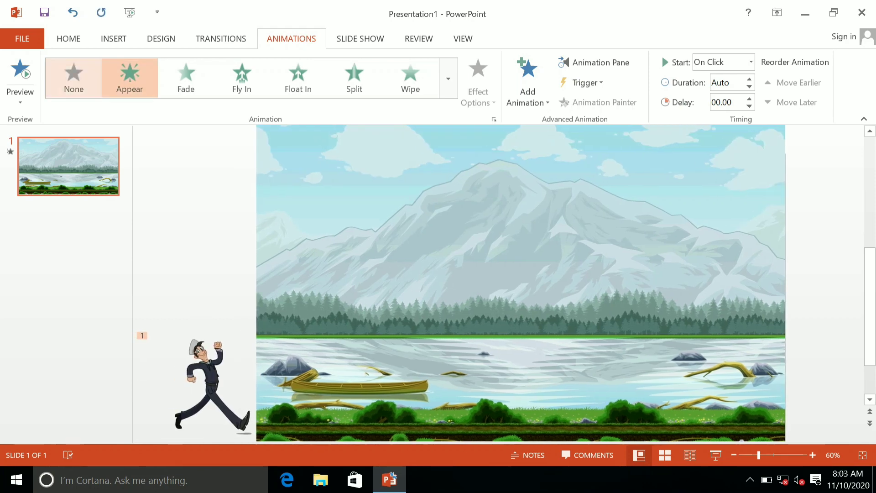
{"action": "left_click", "coordinate": [74, 77]}
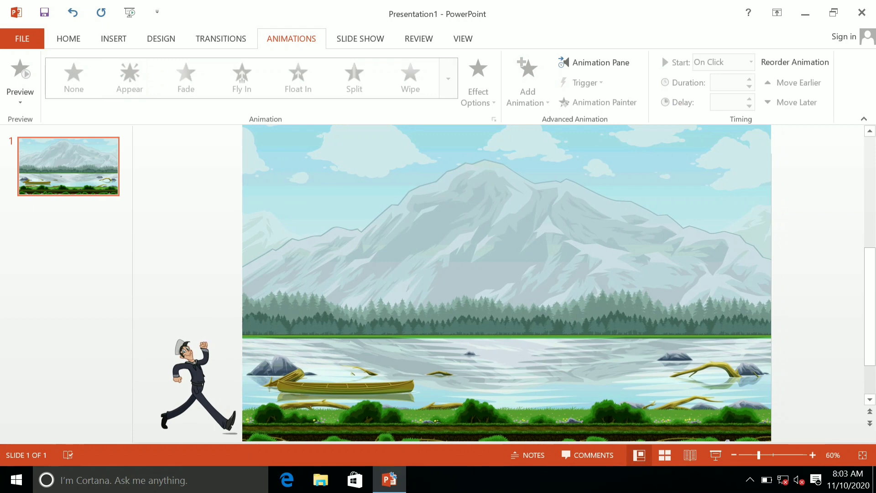
{"action": "left_click", "coordinate": [196, 379]}
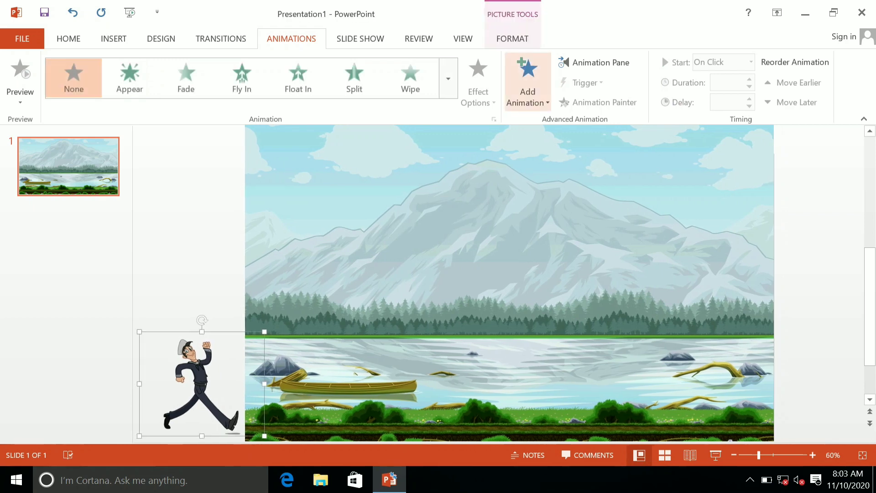
{"action": "left_click", "coordinate": [528, 84]}
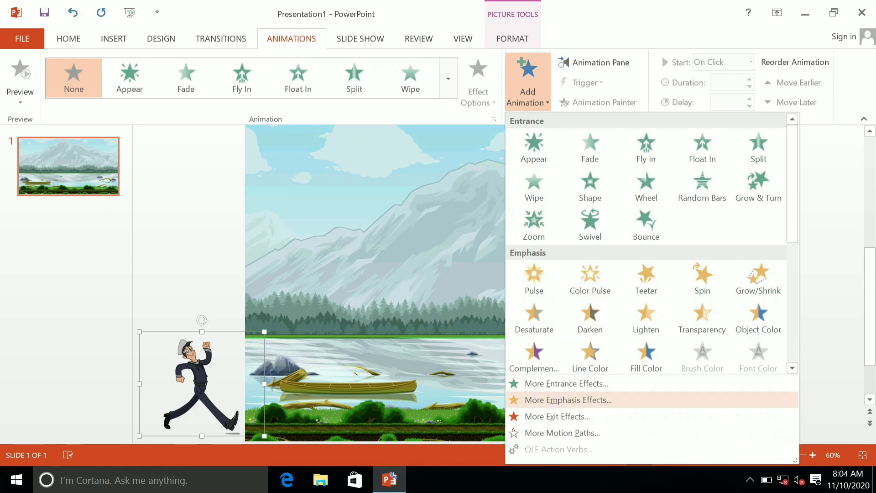
Apply the Right motion path from More Motion Paths (Lines_Curves) to the walking man.
{"action": "key", "text": "Return"}
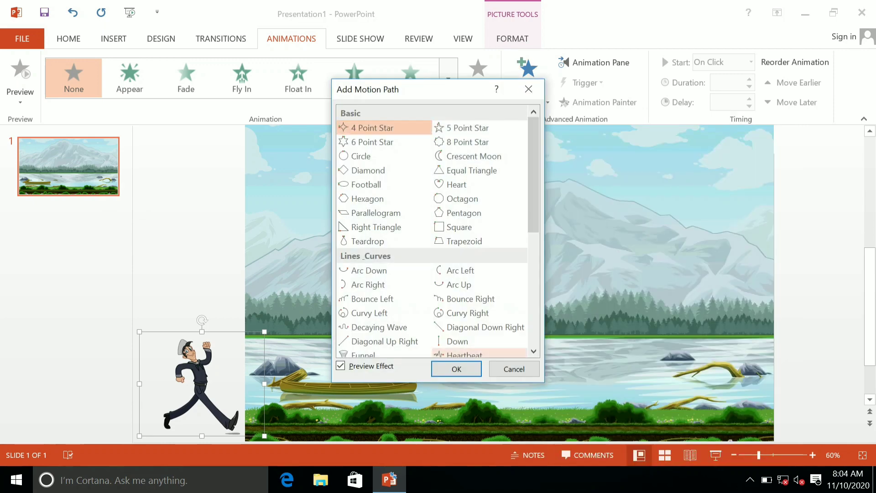
{"action": "scroll", "coordinate": [457, 244], "scroll_direction": "down", "scroll_amount": 3}
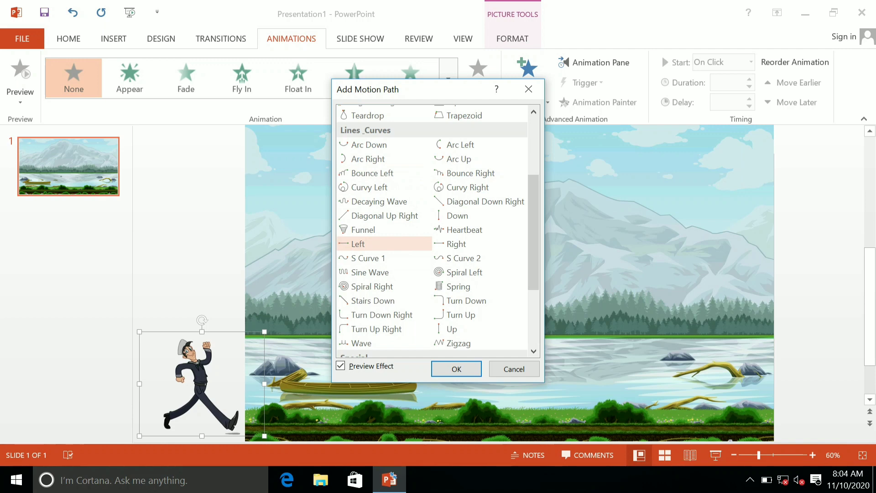
{"action": "key", "text": "Down"}
{"action": "key", "text": "Up"}
{"action": "key", "text": "Right"}
{"action": "key", "text": "Right"}
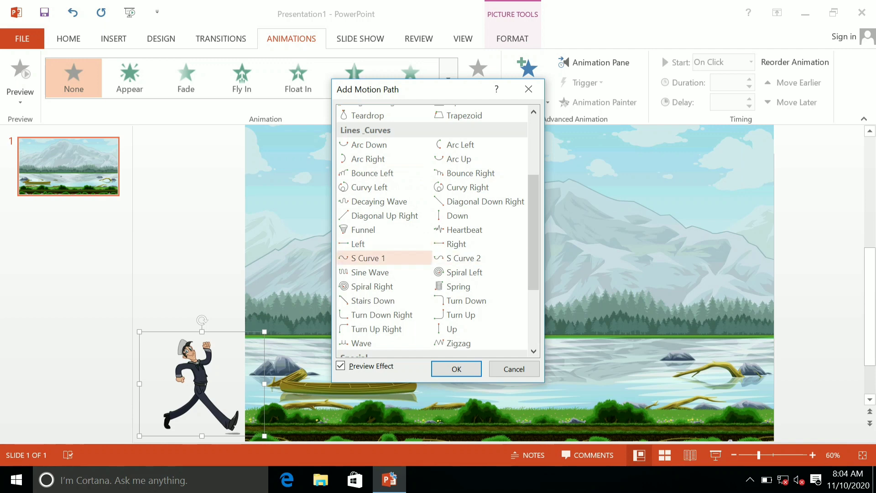
{"action": "key", "text": "Up"}
{"action": "key", "text": "Right"}
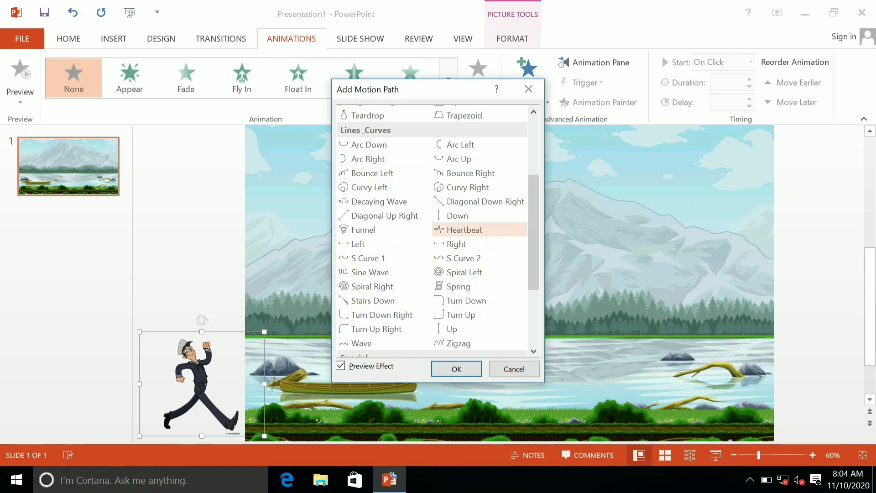
{"action": "key", "text": "Down"}
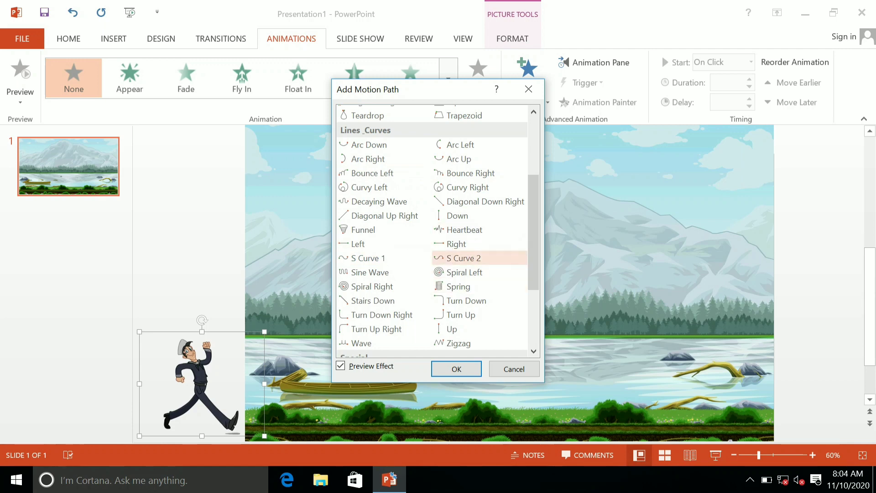
{"action": "key", "text": "Up"}
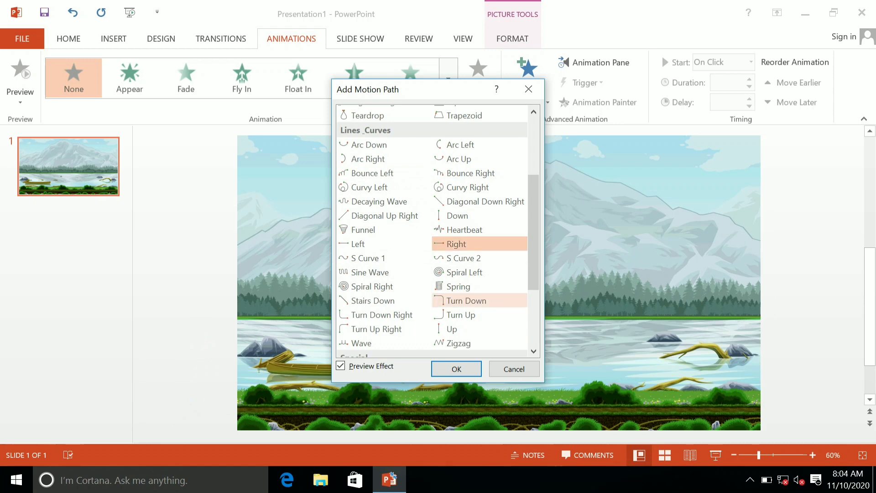
{"action": "left_click", "coordinate": [456, 368]}
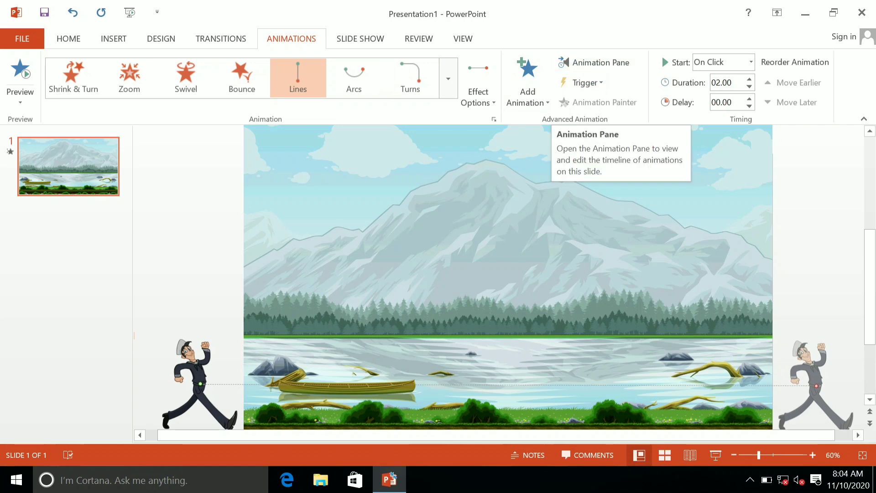
Show the Animation Pane and play back the Picture 2 motion path.
{"action": "left_click", "coordinate": [594, 63]}
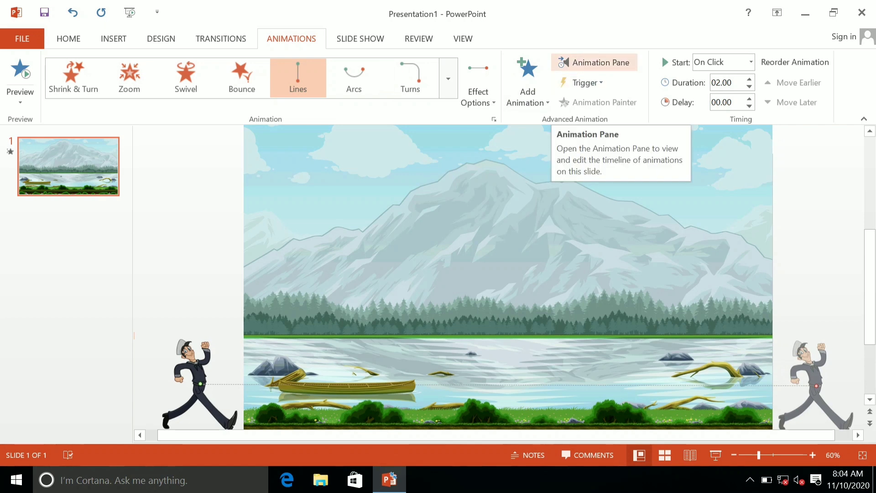
{"action": "left_click", "coordinate": [593, 62]}
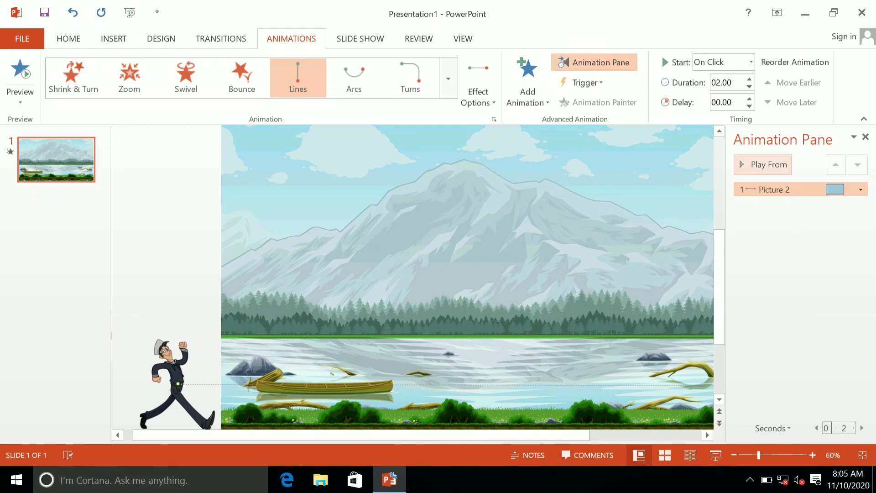
{"action": "left_click", "coordinate": [763, 164]}
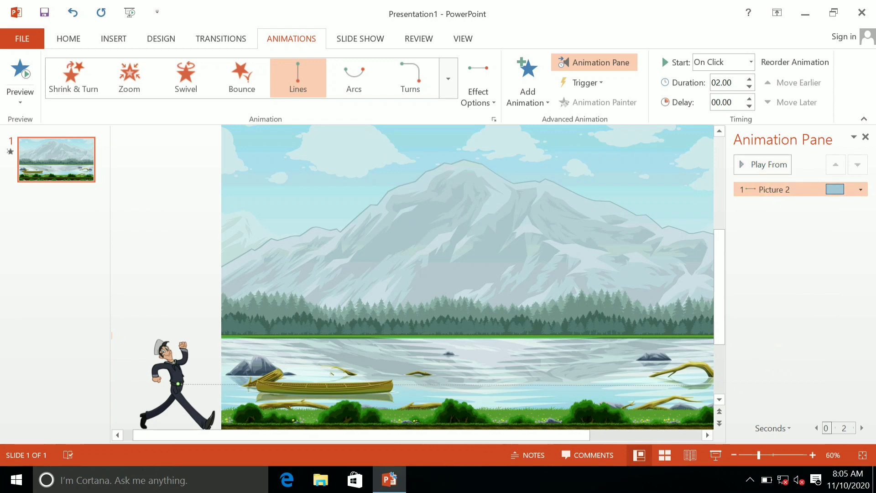
Set smooth start to 0 sec in the Picture 2 Right path's Effect Options.
{"action": "left_click", "coordinate": [861, 190]}
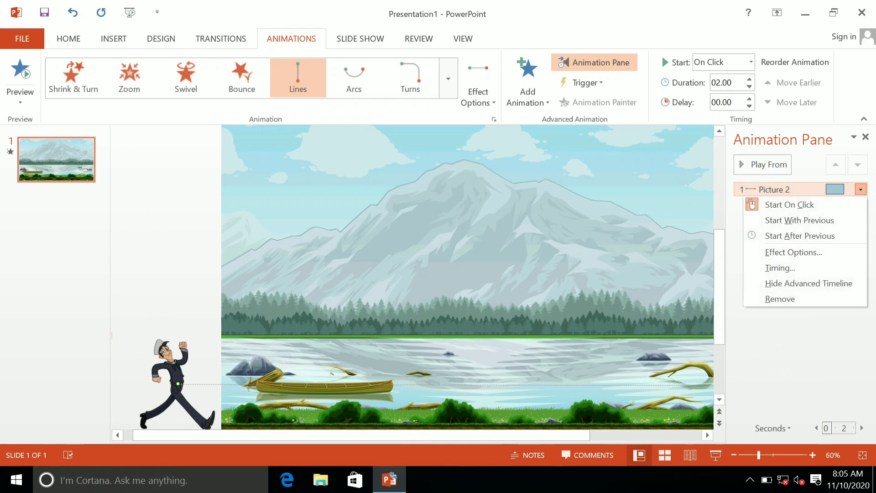
{"action": "left_click", "coordinate": [793, 252]}
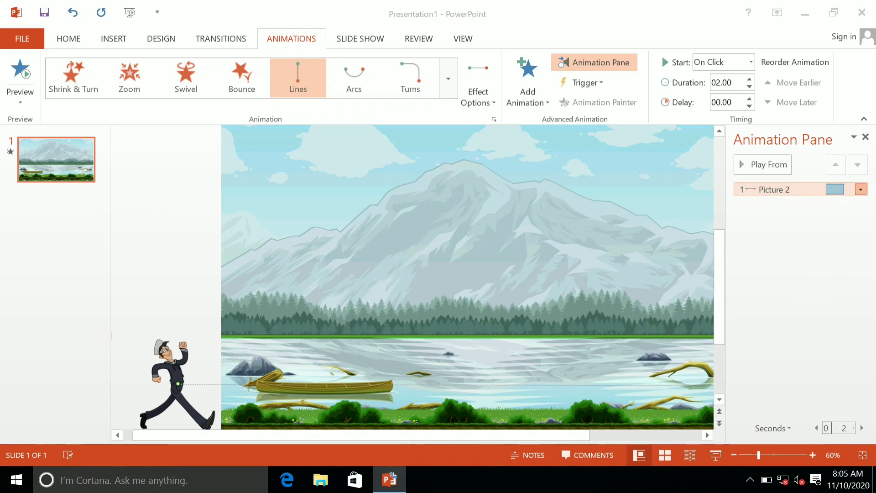
{"action": "mouse_move", "coordinate": [424, 162]}
{"action": "left_mouse_down"}
{"action": "mouse_move", "coordinate": [401, 162]}
{"action": "mouse_move", "coordinate": [401, 187]}
{"action": "left_mouse_up"}
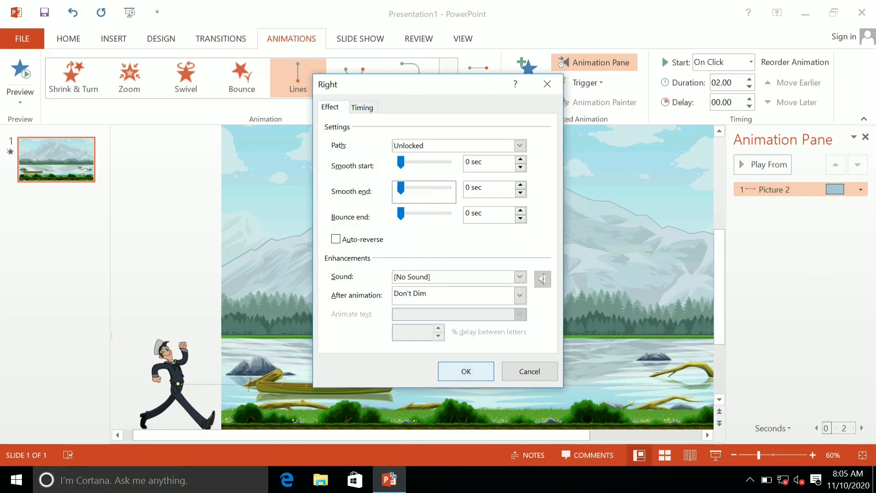
{"action": "left_click", "coordinate": [466, 372]}
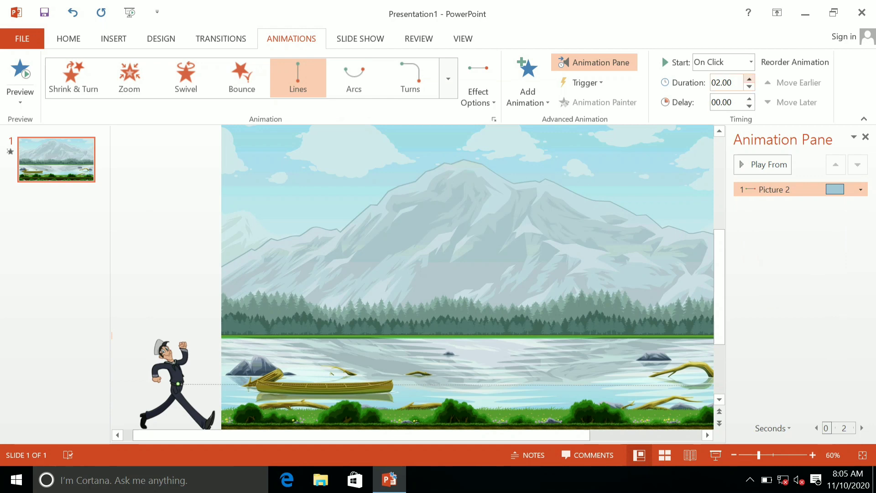
Raise the motion path duration to 06.00 seconds and preview the sailor's walk.
{"action": "left_click", "coordinate": [749, 79]}
{"action": "left_click", "coordinate": [750, 79]}
{"action": "double_click", "coordinate": [750, 79]}
{"action": "double_click", "coordinate": [749, 79]}
{"action": "double_click", "coordinate": [750, 79]}
{"action": "double_click", "coordinate": [749, 79]}
{"action": "double_click", "coordinate": [749, 79]}
{"action": "left_click", "coordinate": [749, 79]}
{"action": "left_click", "coordinate": [750, 79]}
{"action": "left_click", "coordinate": [763, 164]}
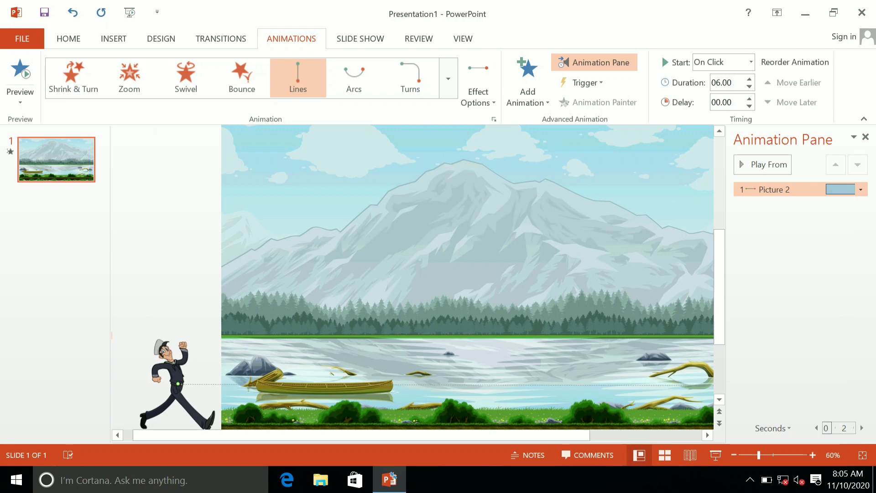
Increase the duration further to 08.00 seconds and preview the slower walk across the slide.
{"action": "left_click", "coordinate": [749, 79]}
{"action": "left_click", "coordinate": [750, 78]}
{"action": "left_click", "coordinate": [749, 79]}
{"action": "left_click", "coordinate": [749, 78]}
{"action": "left_click", "coordinate": [750, 79]}
{"action": "left_click", "coordinate": [750, 79]}
{"action": "left_click", "coordinate": [749, 79]}
{"action": "left_click", "coordinate": [750, 79]}
{"action": "left_click", "coordinate": [763, 164]}
{"action": "scroll", "coordinate": [468, 274], "scroll_direction": "down", "scroll_amount": 1}
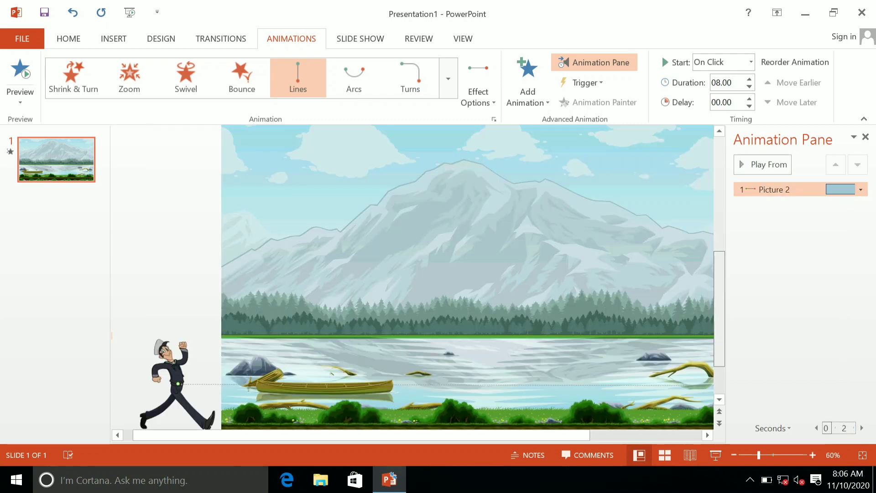
{"action": "scroll", "coordinate": [467, 274], "scroll_direction": "down", "scroll_amount": 1}
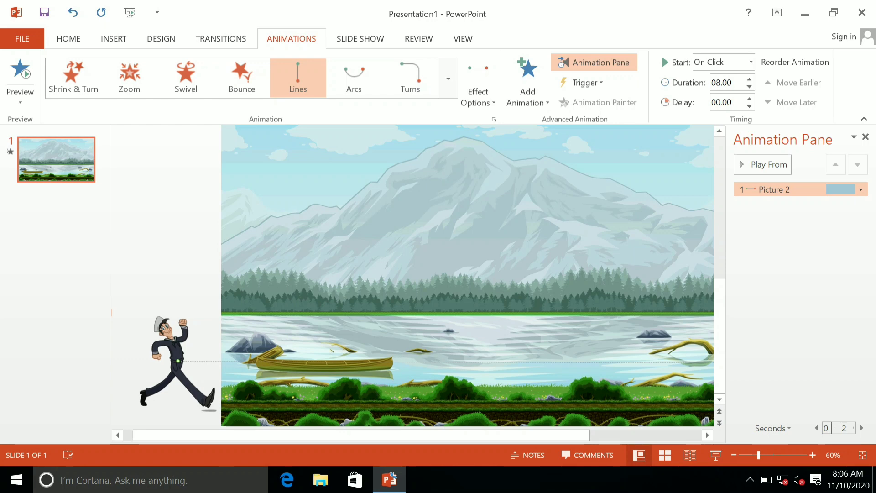
Select the mountain lake background picture and bring up the Insert tools.
{"action": "left_click", "coordinate": [467, 228]}
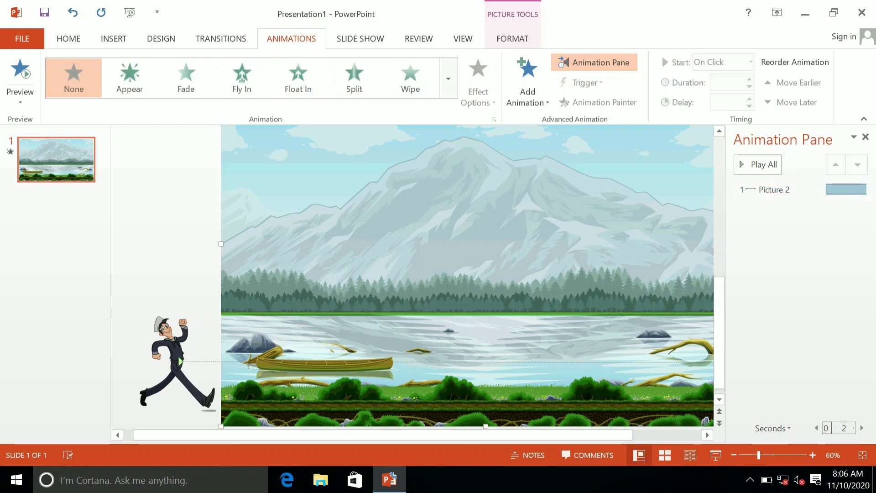
{"action": "left_click", "coordinate": [114, 39]}
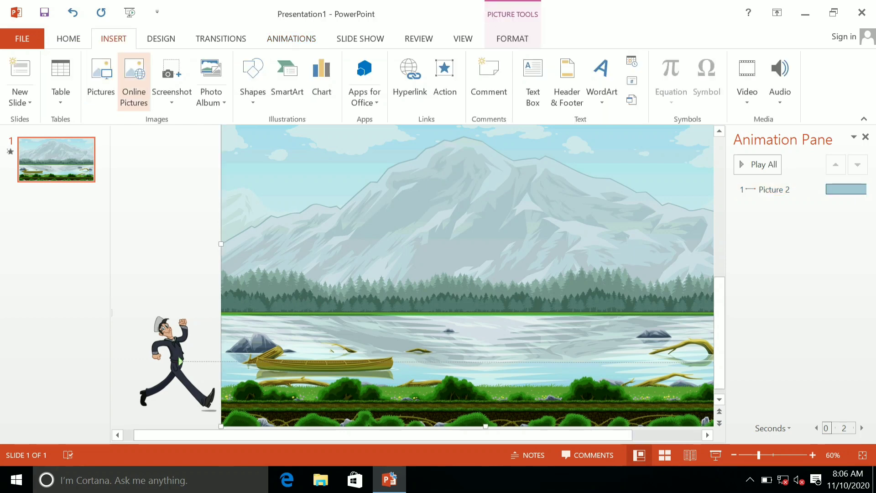
Open Insert Picture and browse the WALKING ANIMATIONS folder under Materials For Microsoft.
{"action": "left_click", "coordinate": [101, 80]}
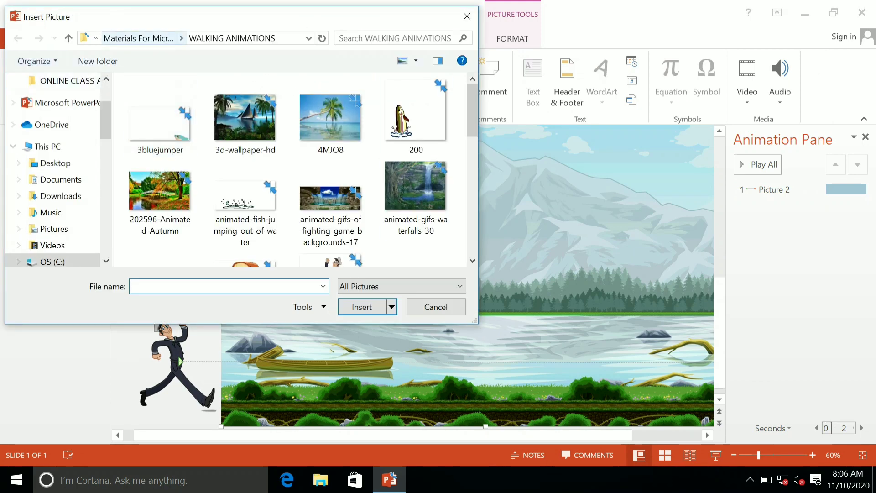
{"action": "left_click", "coordinate": [138, 38]}
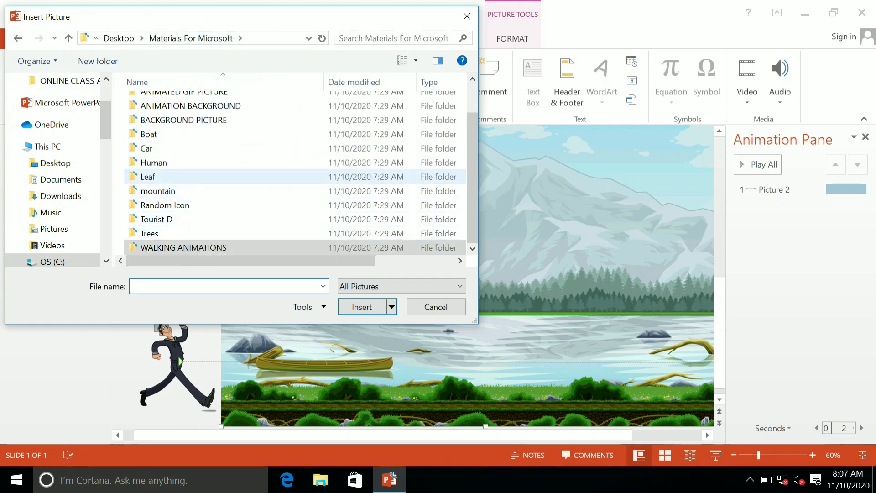
{"action": "double_click", "coordinate": [330, 246]}
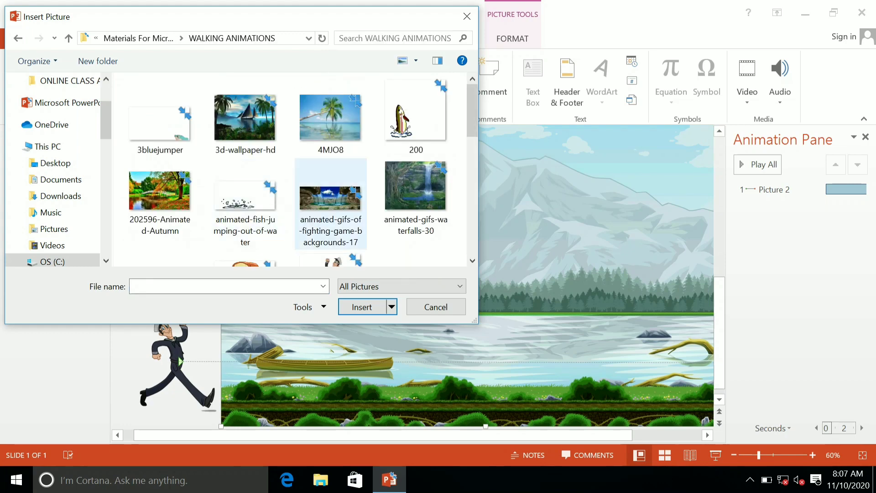
{"action": "scroll", "coordinate": [331, 228], "scroll_direction": "down", "scroll_amount": 2}
{"action": "scroll", "coordinate": [365, 224], "scroll_direction": "down", "scroll_amount": 2}
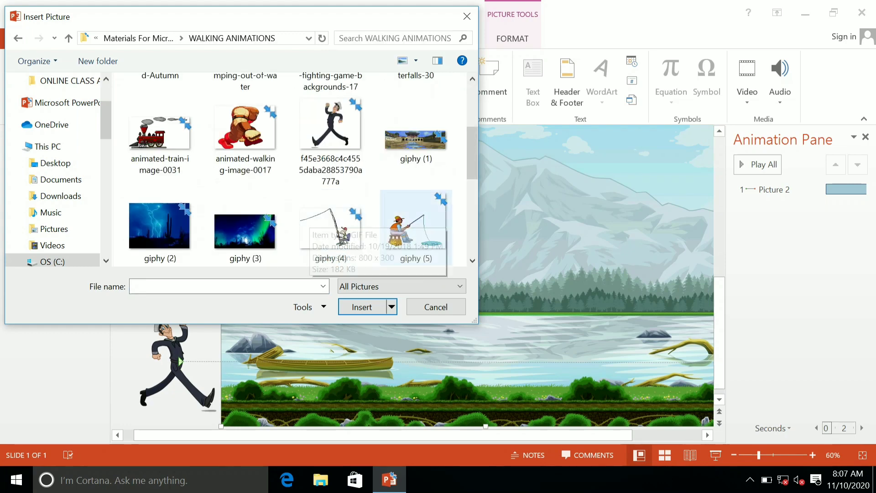
{"action": "scroll", "coordinate": [411, 229], "scroll_direction": "down", "scroll_amount": 3}
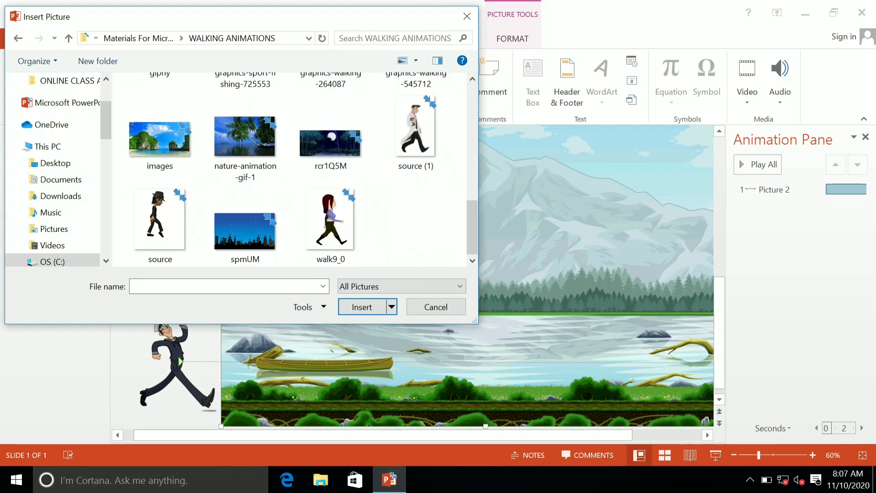
{"action": "scroll", "coordinate": [411, 200], "scroll_direction": "up", "scroll_amount": 3}
{"action": "scroll", "coordinate": [411, 201], "scroll_direction": "up", "scroll_amount": 4}
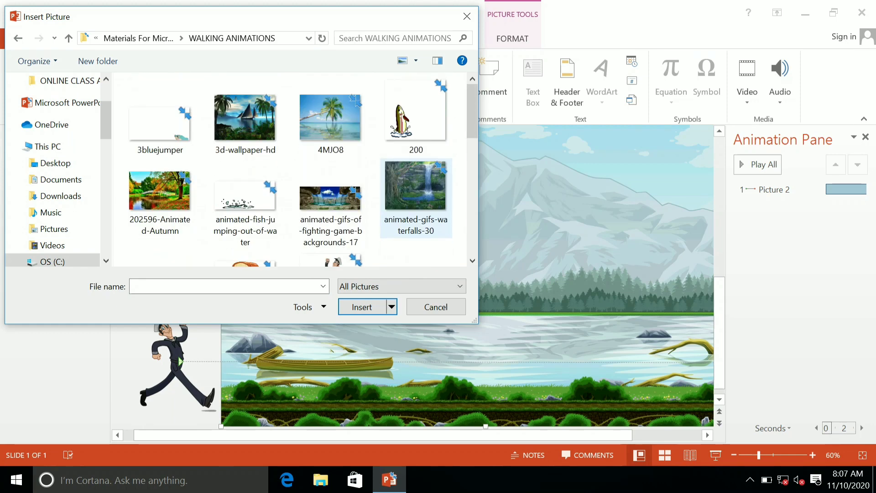
{"action": "left_click", "coordinate": [18, 38]}
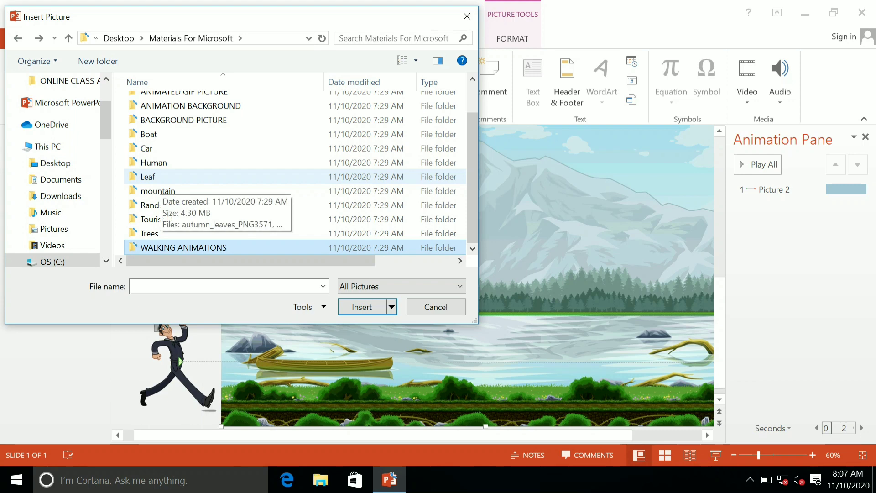
{"action": "scroll", "coordinate": [296, 173], "scroll_direction": "up", "scroll_amount": 1}
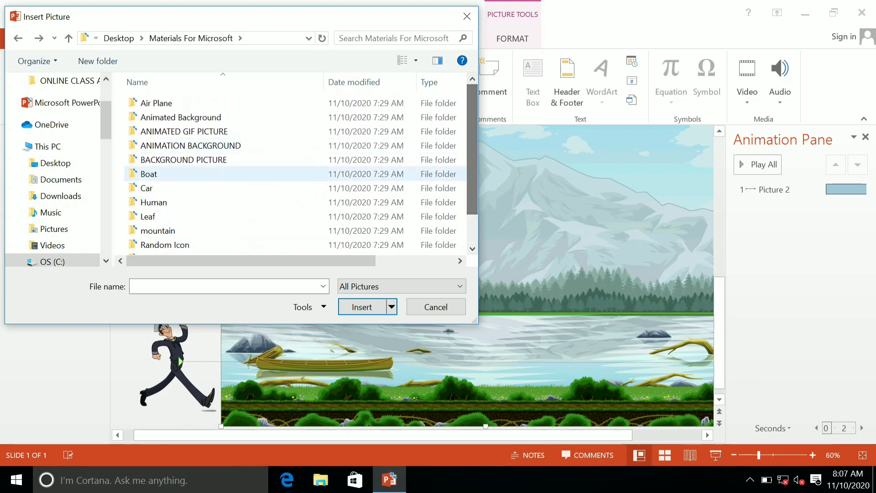
{"action": "scroll", "coordinate": [297, 174], "scroll_direction": "up", "scroll_amount": 1}
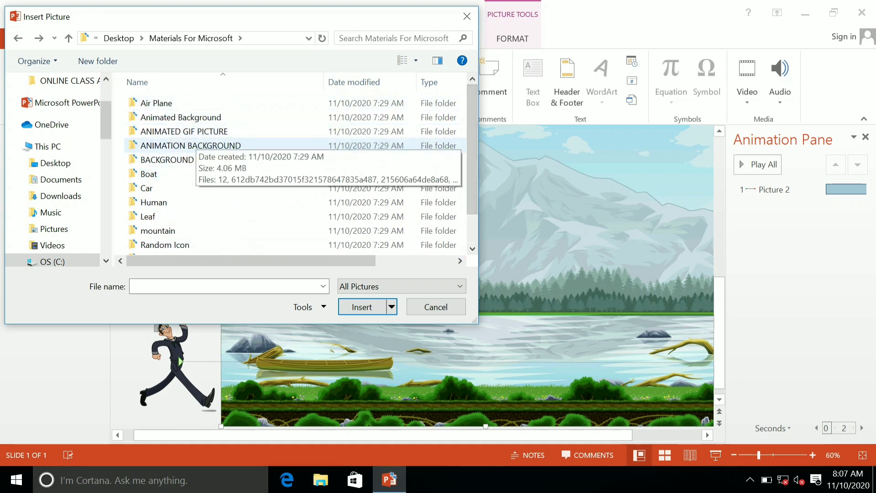
Check ANIMATION BACKGROUND, then insert butterfly GIF 493411_1bb89 from the ANIMATED GIF PICTURE folder.
{"action": "left_click", "coordinate": [192, 146]}
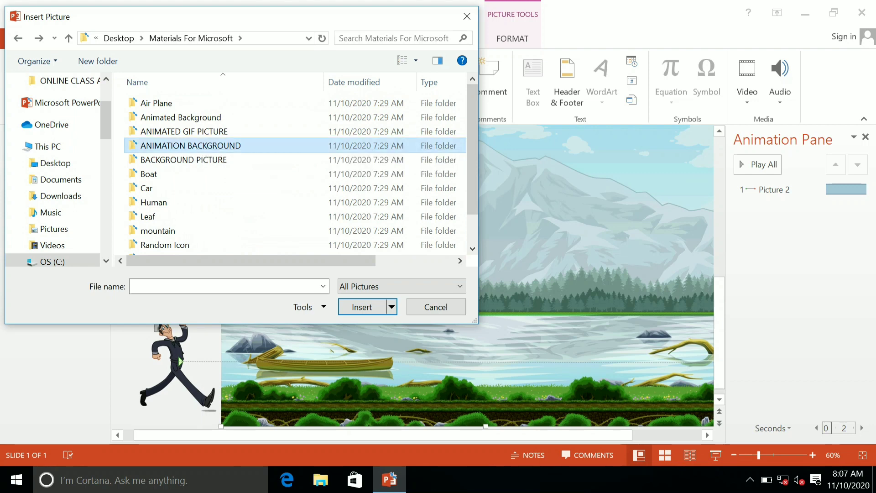
{"action": "double_click", "coordinate": [192, 146]}
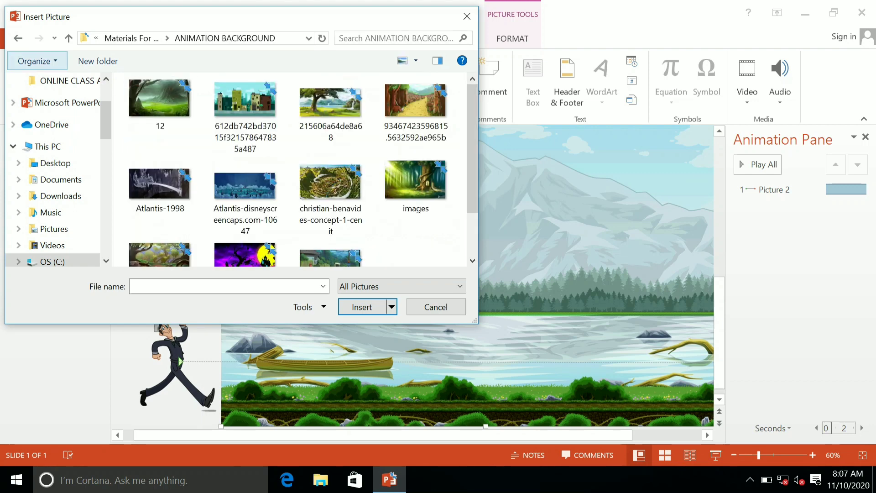
{"action": "left_click", "coordinate": [18, 38]}
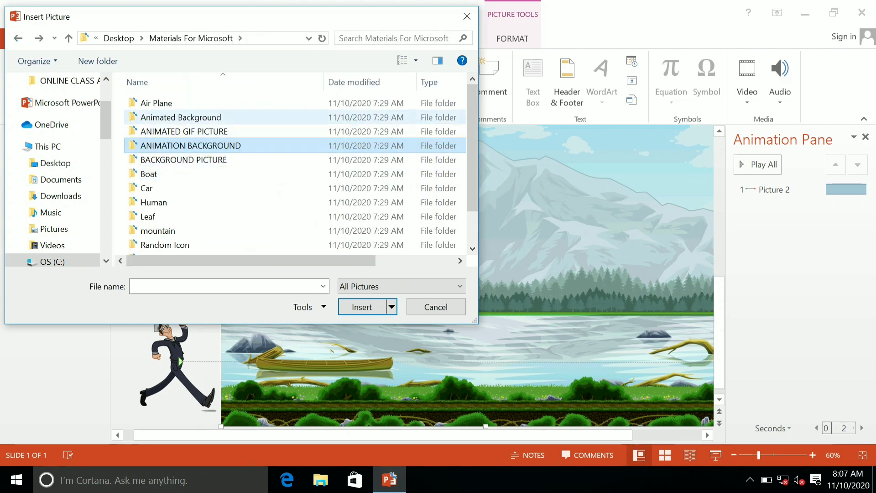
{"action": "double_click", "coordinate": [184, 131]}
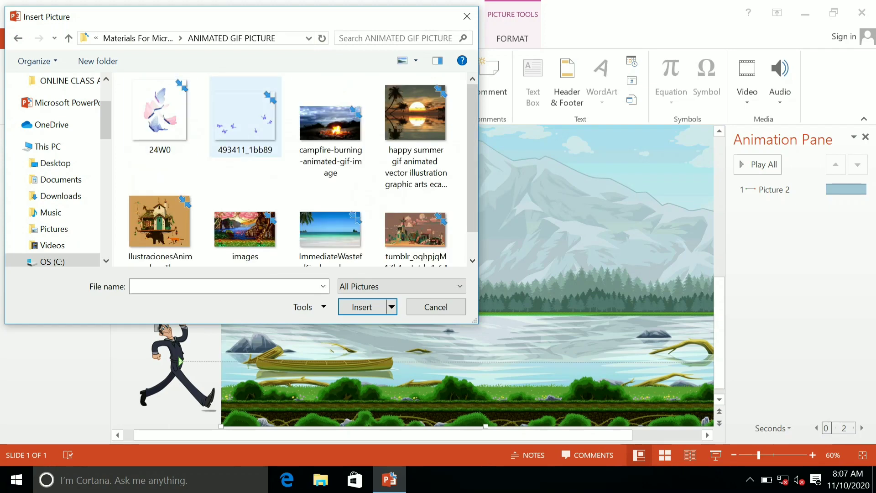
{"action": "left_click", "coordinate": [245, 116]}
{"action": "left_click", "coordinate": [362, 307]}
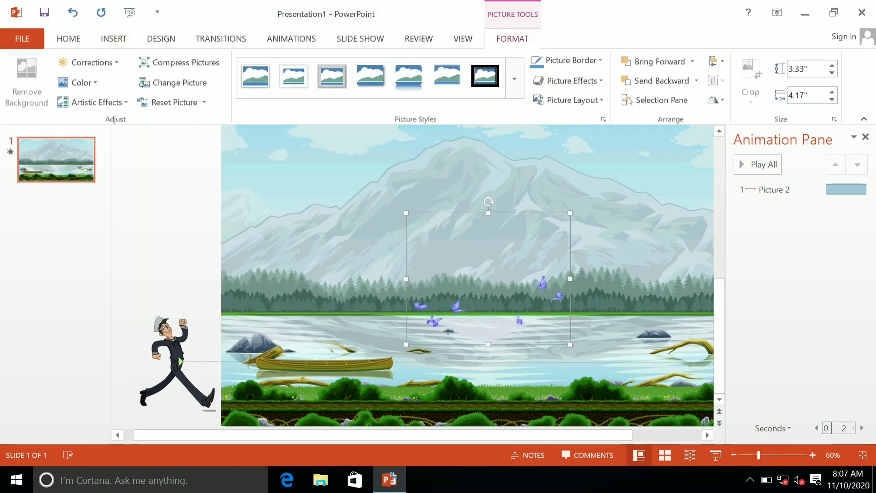
Position the butterfly GIF low over the grassy shore and preview all slide animations.
{"action": "key", "text": "Escape"}
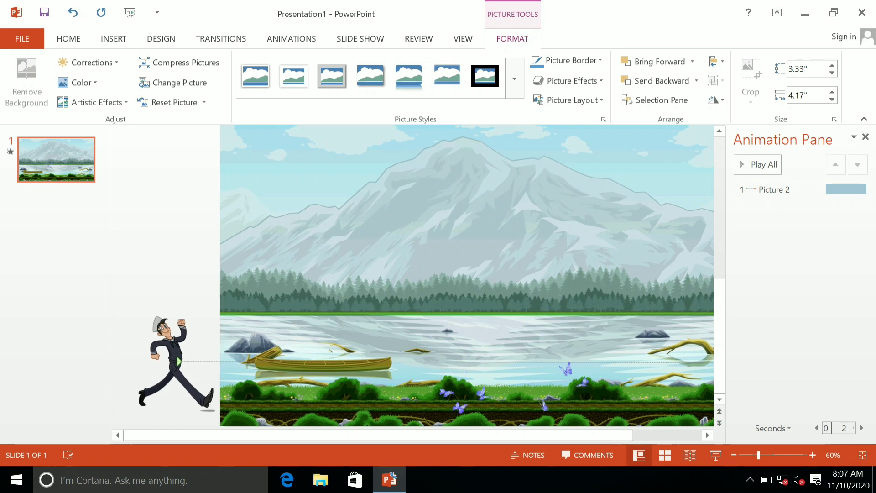
{"action": "key", "text": "ctrl+z"}
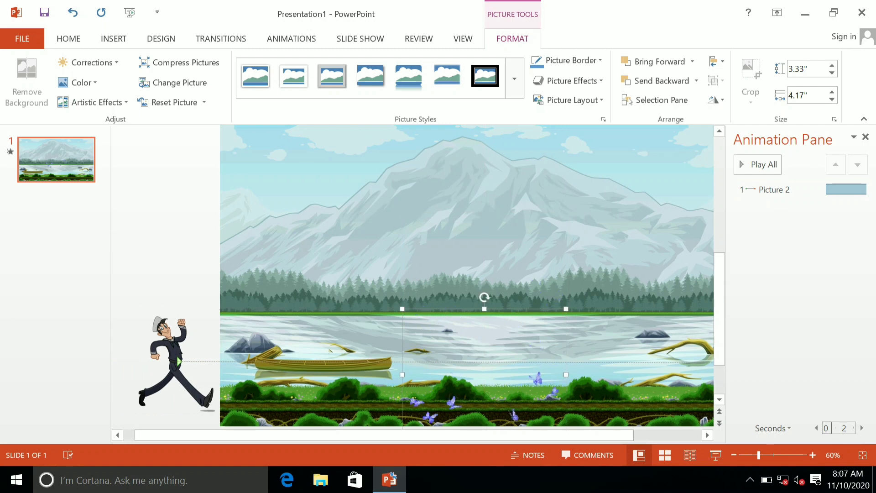
{"action": "left_click", "coordinate": [759, 165]}
Review the Slide Show and Animations tools, then open Insert Picture on ANIMATED GIF PICTURE.
{"action": "left_click", "coordinate": [360, 38]}
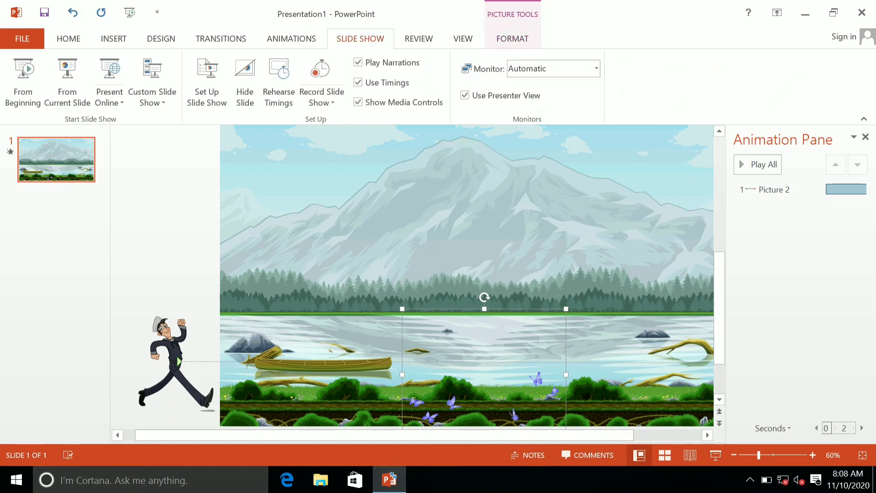
{"action": "left_click", "coordinate": [291, 38]}
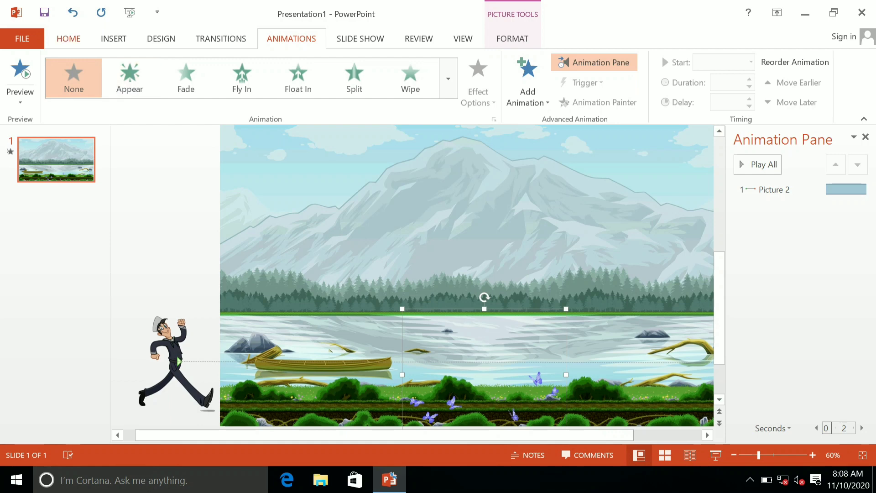
{"action": "left_click", "coordinate": [113, 38]}
{"action": "left_click", "coordinate": [101, 80]}
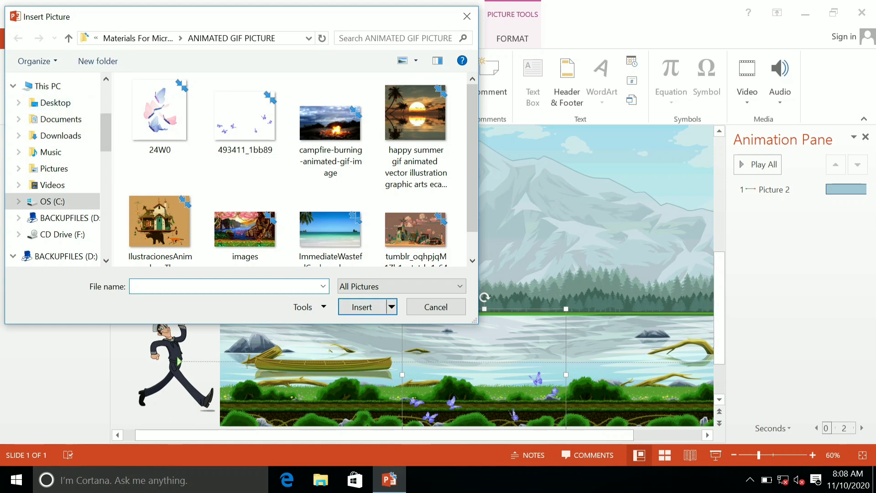
Insert the fishing-man GIF giphy (5) from the WALKING ANIMATIONS folder.
{"action": "left_click", "coordinate": [157, 38]}
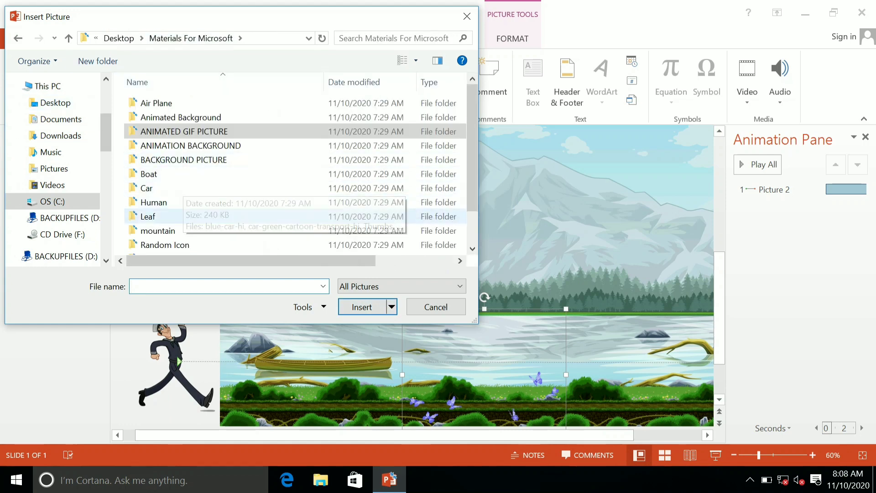
{"action": "key", "text": "End"}
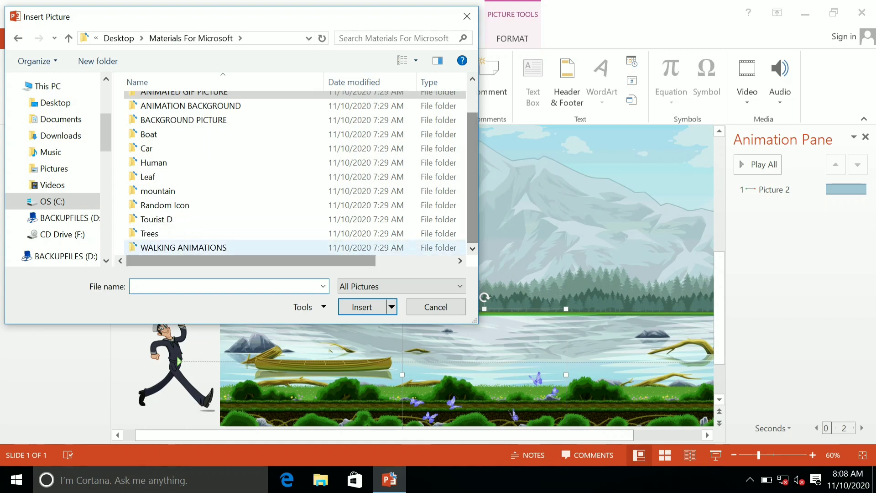
{"action": "key", "text": "Return"}
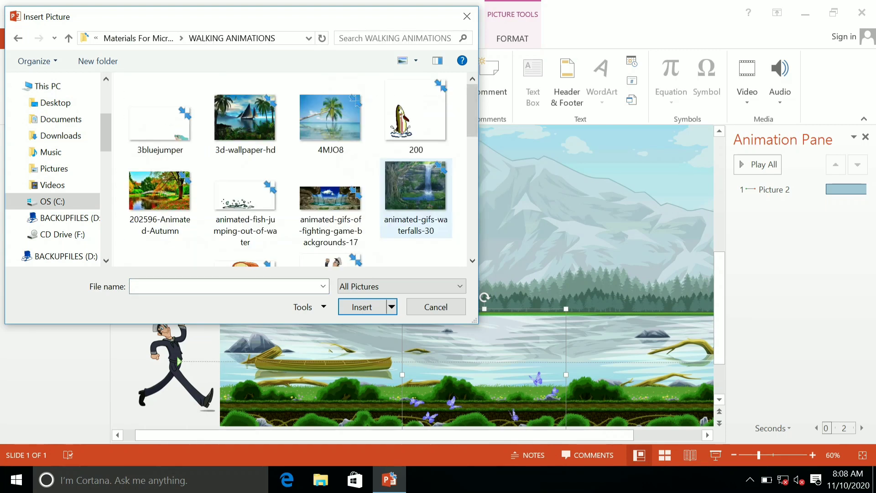
{"action": "scroll", "coordinate": [331, 137], "scroll_direction": "down", "scroll_amount": 3}
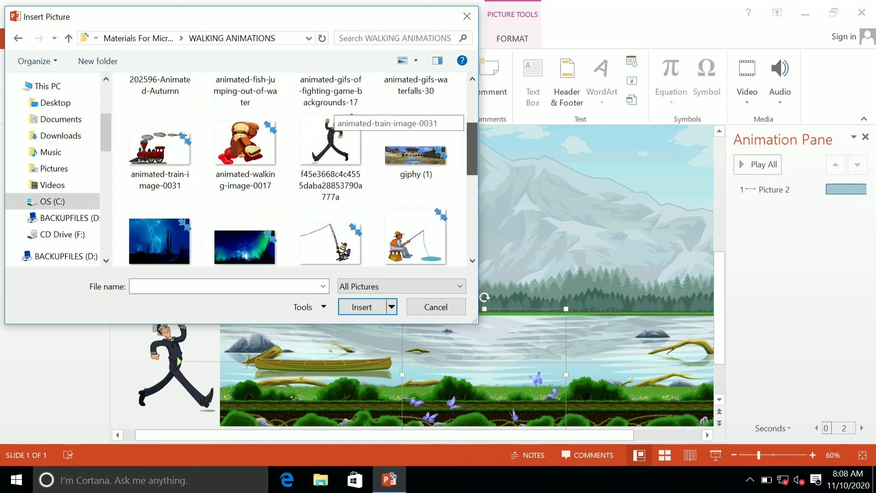
{"action": "left_click", "coordinate": [415, 238]}
{"action": "key", "text": "Return"}
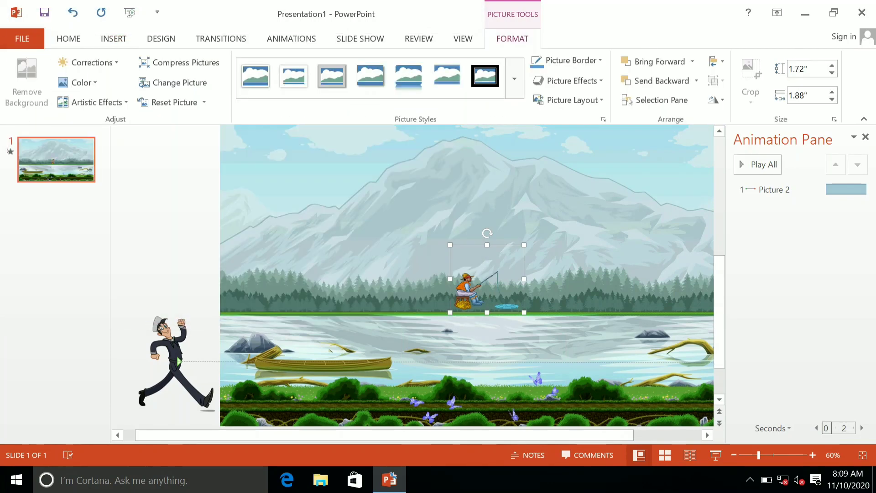
Drag the fisherman picture into the canoe on the lake and preview the animations.
{"action": "left_click_drag", "start_coordinate": [487, 279], "coordinate": [337, 328]}
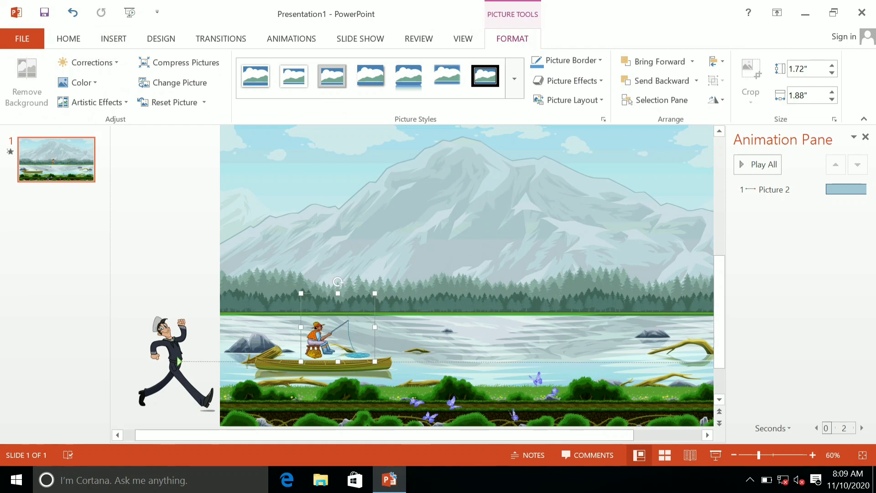
{"action": "left_click", "coordinate": [758, 165]}
Send the fisherman, then the mountain background, to back, and replay the animation preview.
{"action": "right_click", "coordinate": [305, 316]}
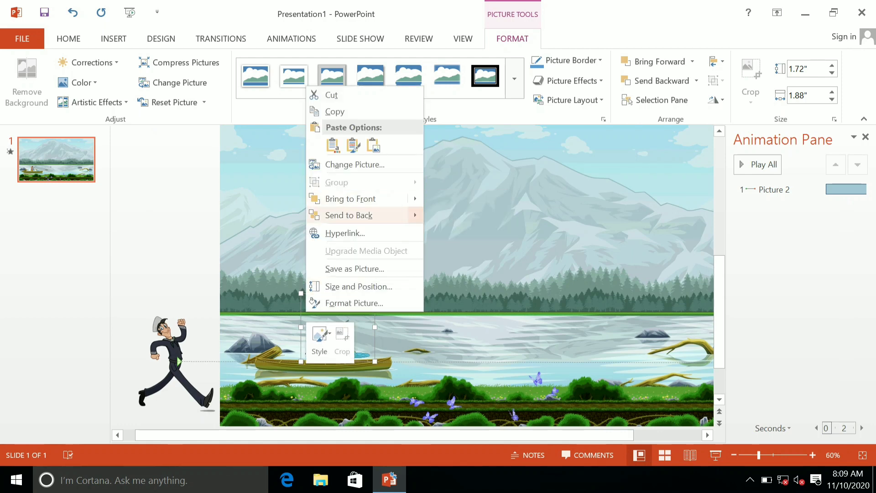
{"action": "left_click", "coordinate": [349, 215]}
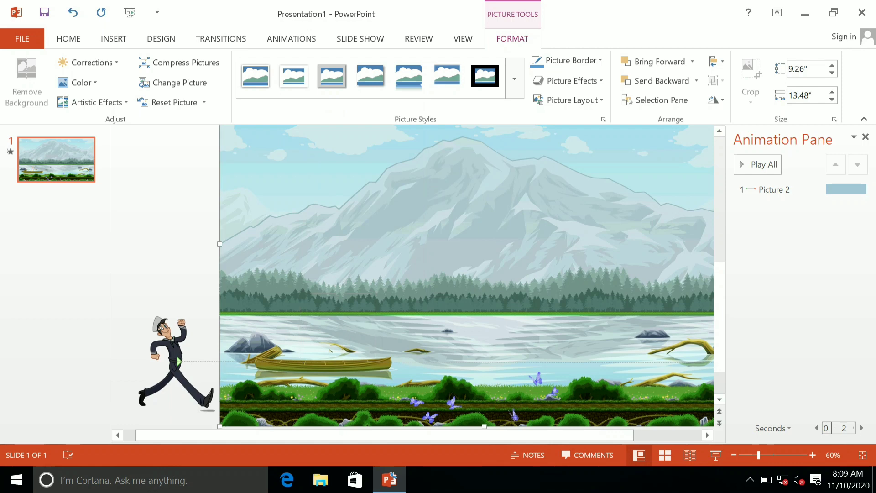
{"action": "right_click", "coordinate": [424, 216]}
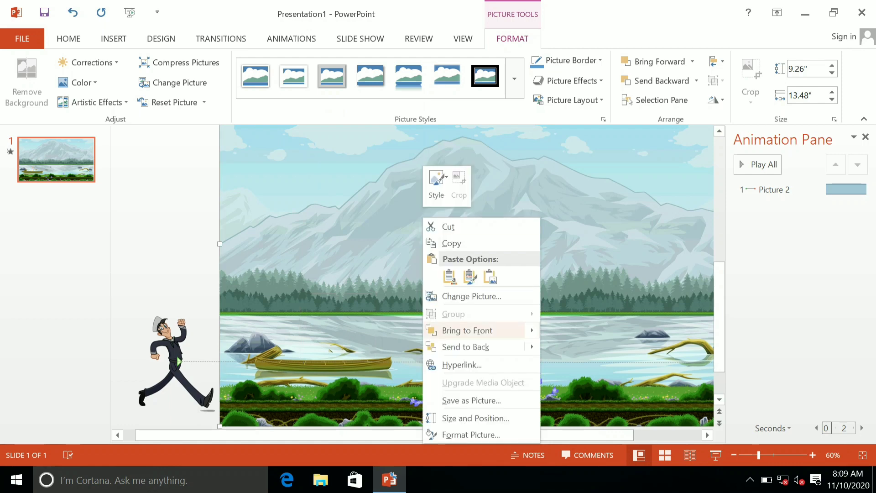
{"action": "left_click", "coordinate": [583, 347]}
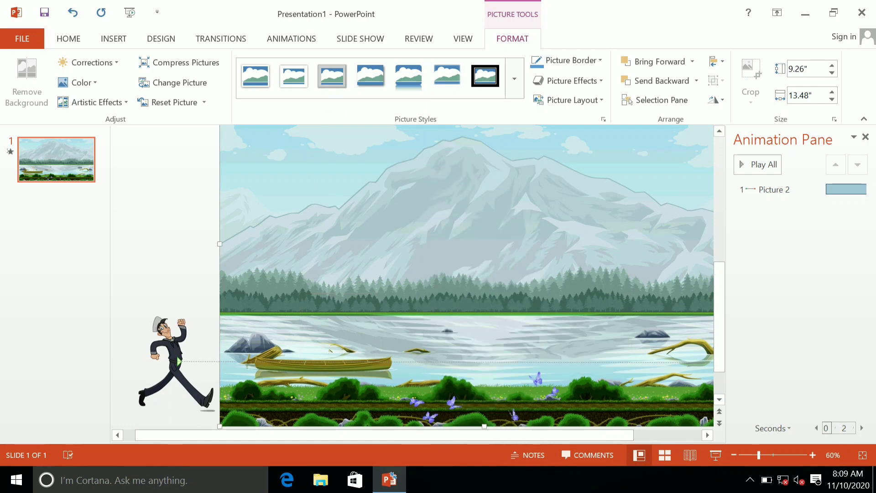
{"action": "left_click", "coordinate": [758, 164]}
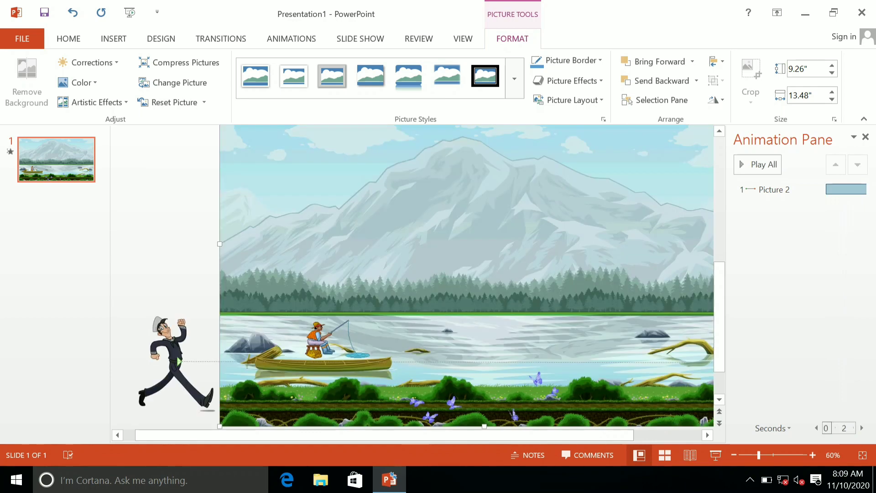
Shrink the fisherman to 1.4" × 1.53", preview, and move him onto the left rock.
{"action": "left_click_drag", "start_coordinate": [319, 342], "coordinate": [423, 367]}
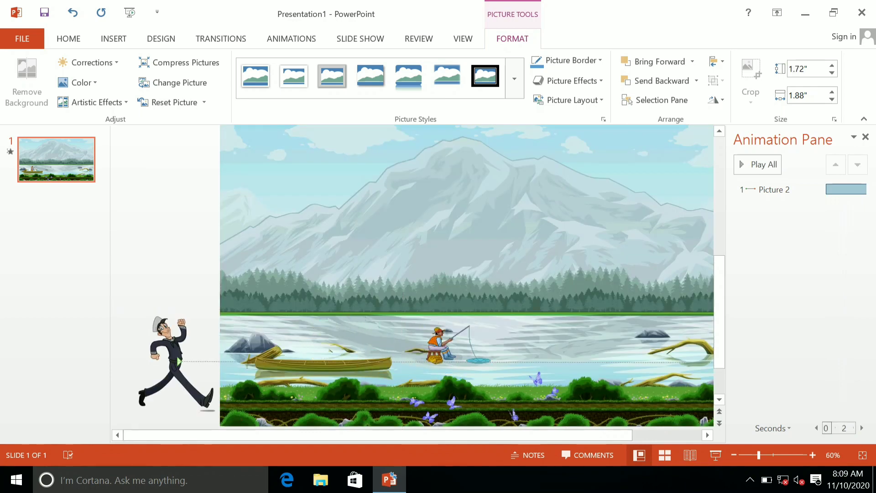
{"action": "mouse_move", "coordinate": [423, 363]}
{"action": "left_mouse_down"}
{"action": "mouse_move", "coordinate": [448, 361]}
{"action": "mouse_move", "coordinate": [427, 361]}
{"action": "left_mouse_up"}
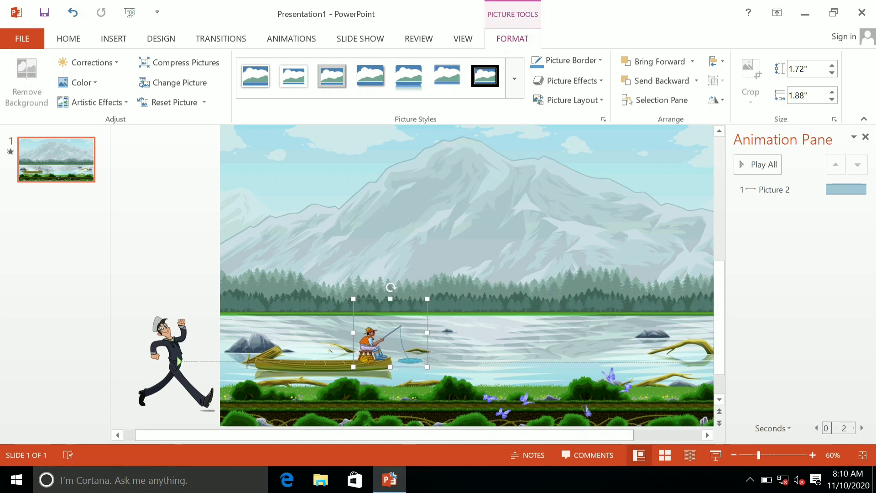
{"action": "mouse_move", "coordinate": [427, 366]}
{"action": "left_mouse_down"}
{"action": "mouse_move", "coordinate": [414, 354]}
{"action": "mouse_move", "coordinate": [378, 350]}
{"action": "left_mouse_up"}
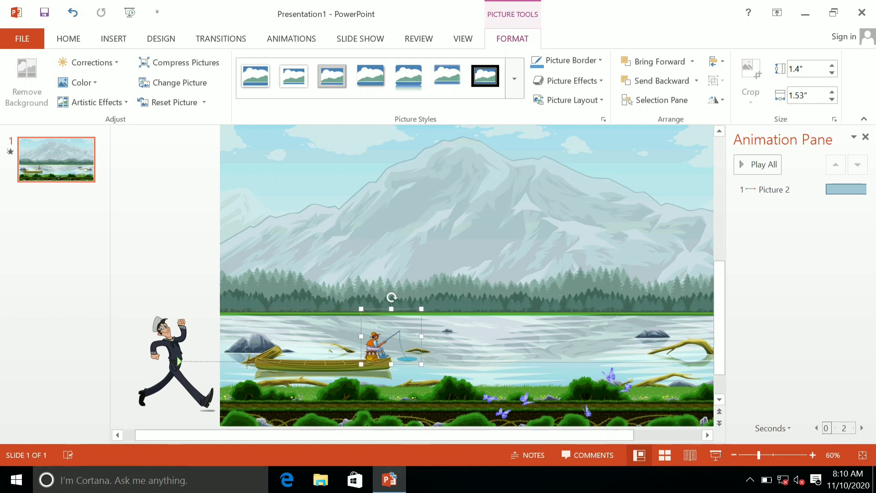
{"action": "key", "text": "Tab"}
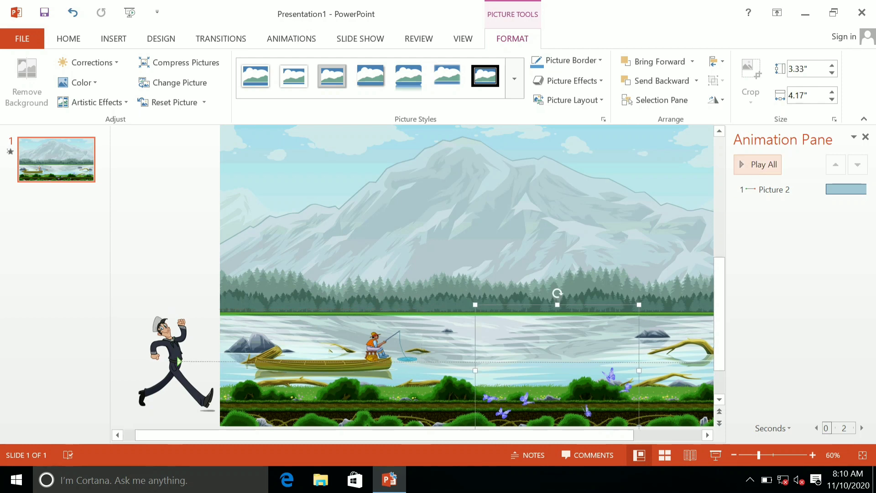
{"action": "left_click", "coordinate": [759, 164]}
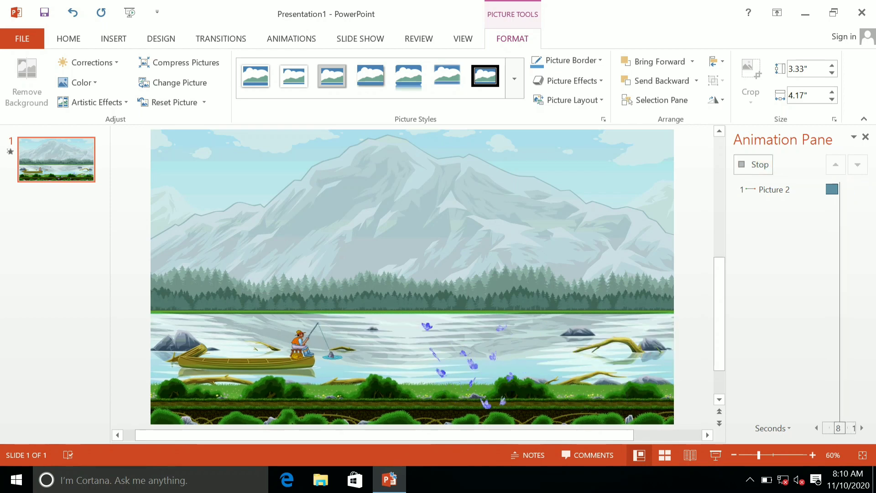
{"action": "left_click_drag", "start_coordinate": [377, 345], "coordinate": [509, 370]}
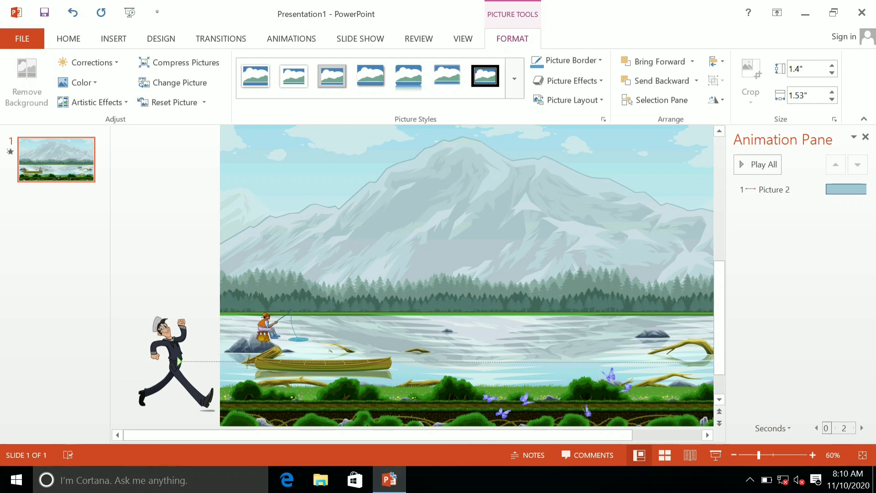
Nudge the fisherman slightly left on the rock and replay the slide's animations.
{"action": "left_click_drag", "start_coordinate": [271, 326], "coordinate": [253, 325]}
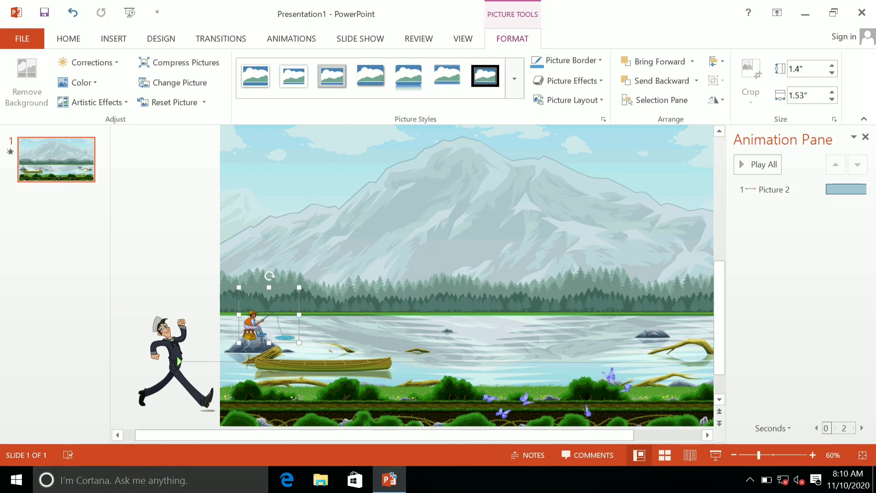
{"action": "left_click", "coordinate": [457, 228]}
{"action": "left_click", "coordinate": [758, 165]}
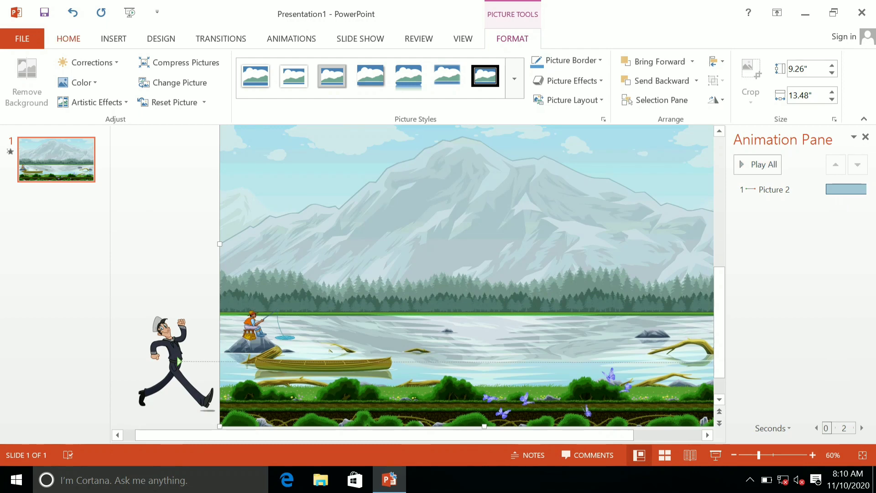
{"action": "left_click", "coordinate": [69, 38]}
Insert the first tree image from the Trees folder in Materials For Microsoft.
{"action": "left_click", "coordinate": [113, 38]}
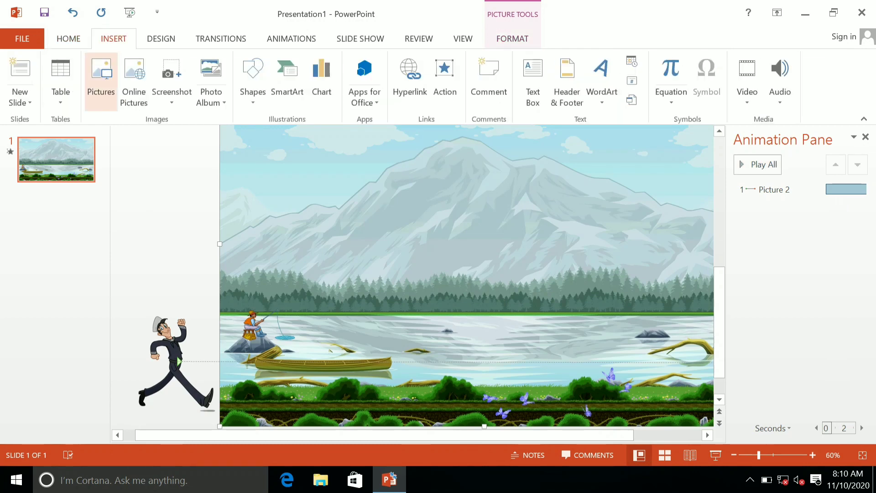
{"action": "left_click", "coordinate": [101, 77]}
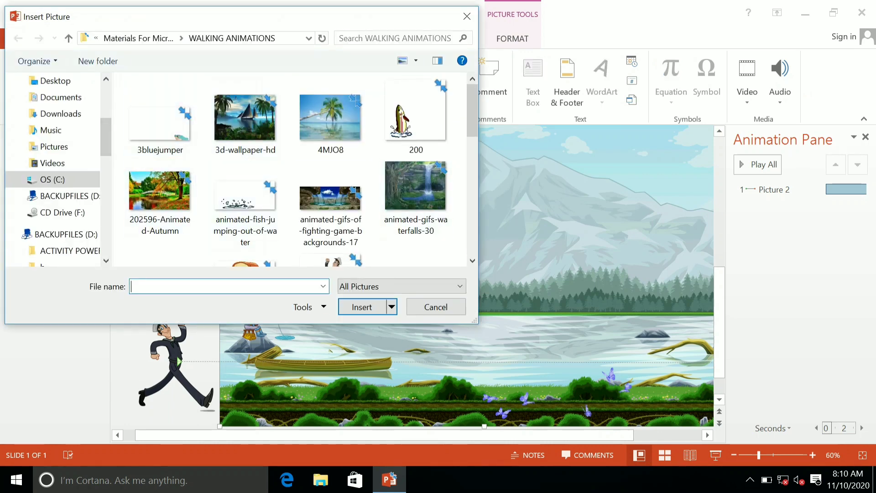
{"action": "left_click", "coordinate": [138, 38]}
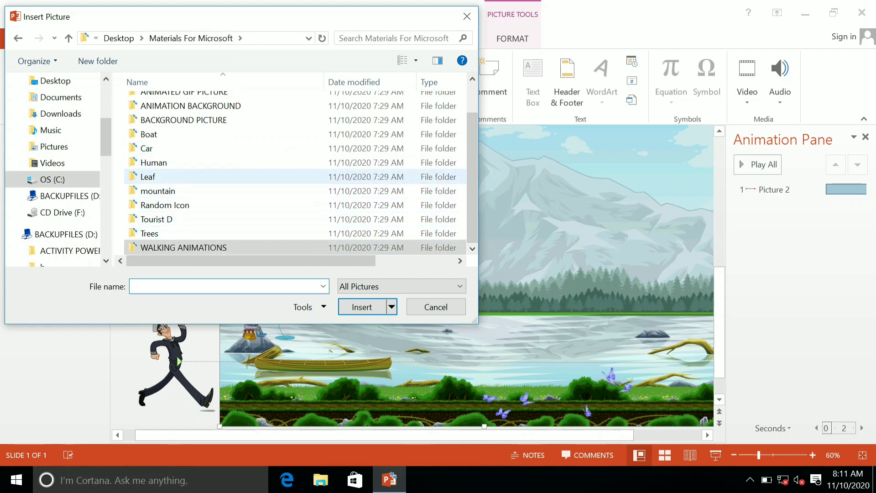
{"action": "scroll", "coordinate": [292, 174], "scroll_direction": "up", "scroll_amount": 1}
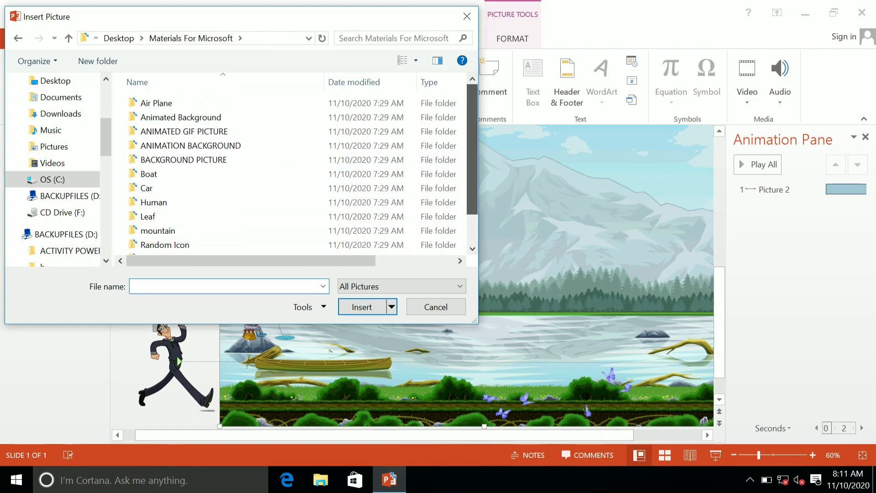
{"action": "scroll", "coordinate": [292, 173], "scroll_direction": "down", "scroll_amount": 1}
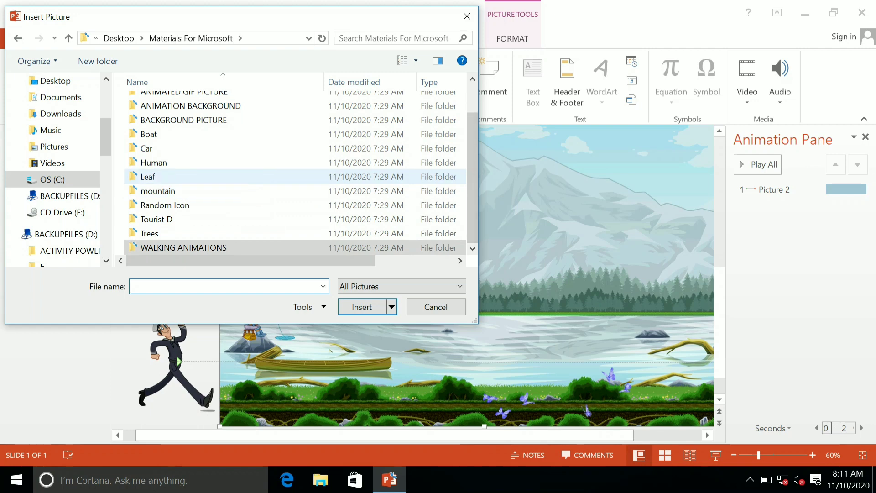
{"action": "double_click", "coordinate": [151, 177]}
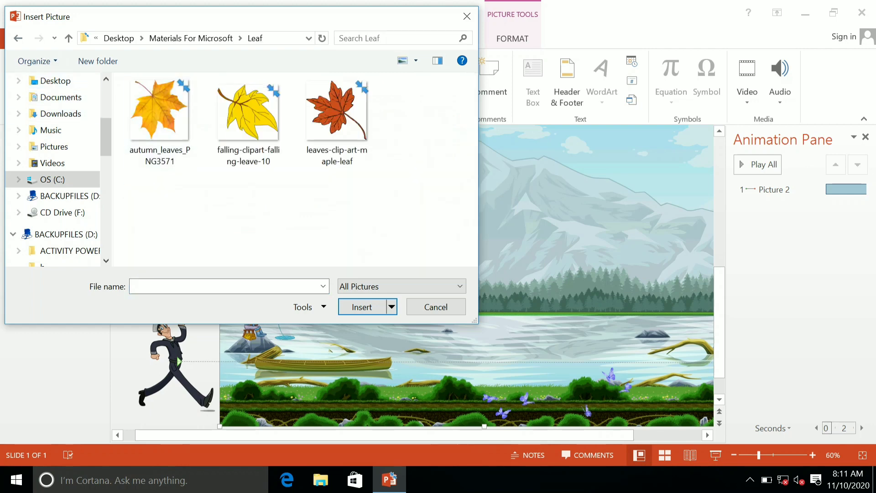
{"action": "key", "text": "alt+Left"}
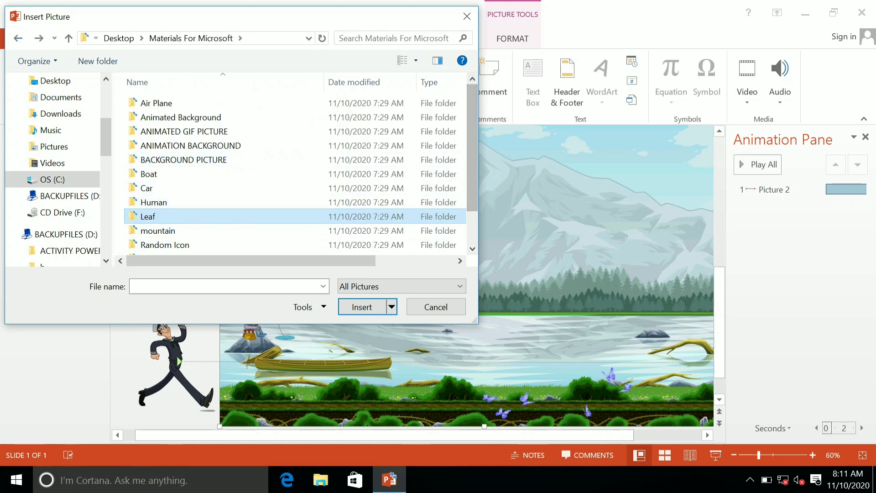
{"action": "scroll", "coordinate": [292, 173], "scroll_direction": "down", "scroll_amount": 1}
{"action": "double_click", "coordinate": [151, 233]}
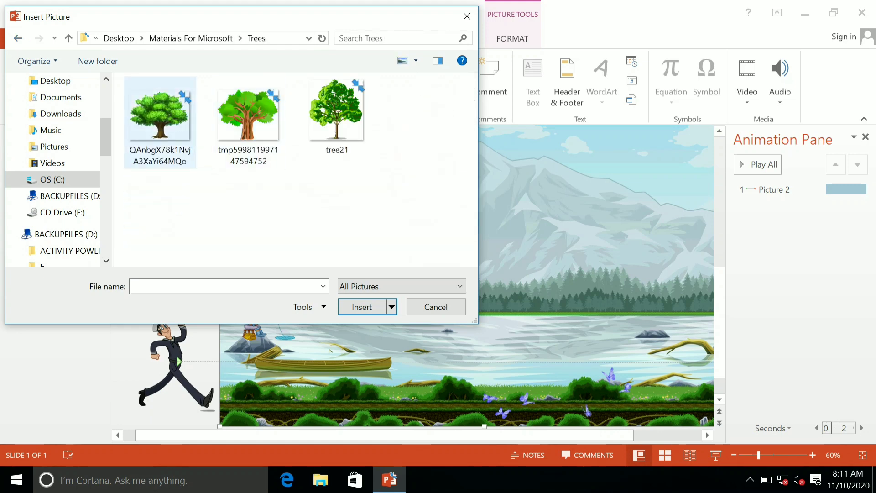
{"action": "left_click", "coordinate": [160, 119]}
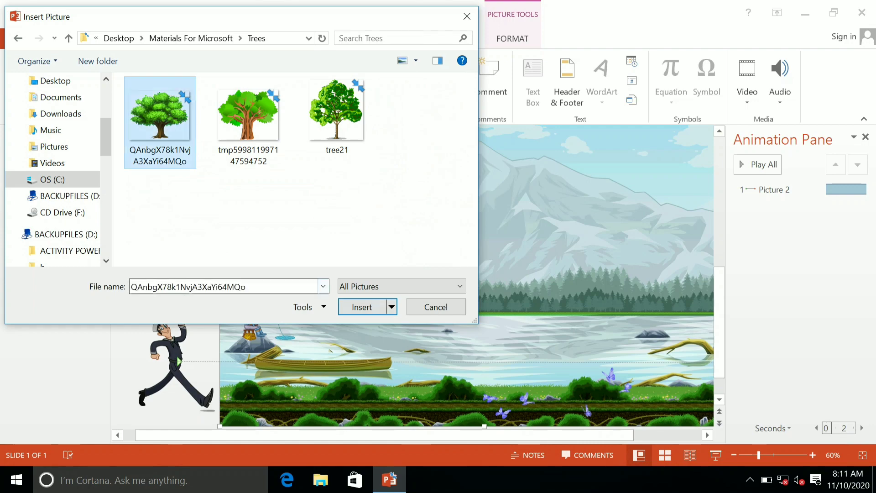
{"action": "key", "text": "Return"}
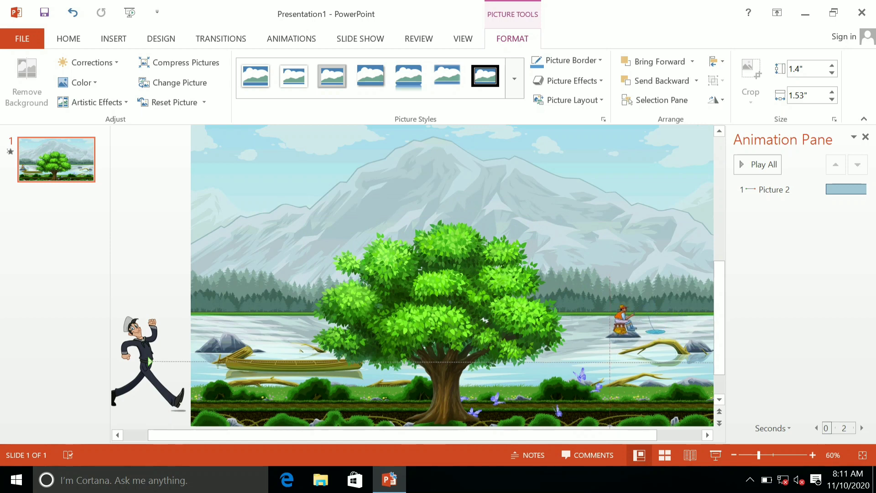
Nudge the fisherman slightly right and move the tree to the slide's left edge.
{"action": "left_click_drag", "start_coordinate": [623, 322], "coordinate": [631, 322]}
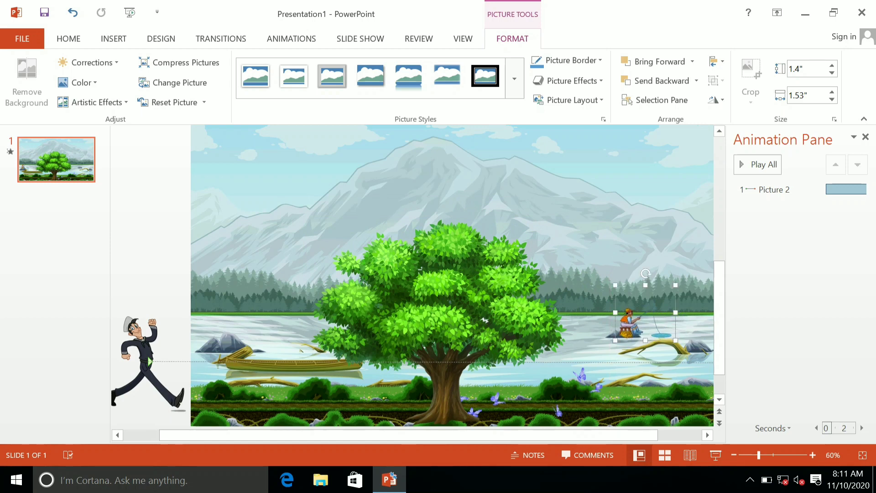
{"action": "left_click_drag", "start_coordinate": [448, 297], "coordinate": [190, 285]}
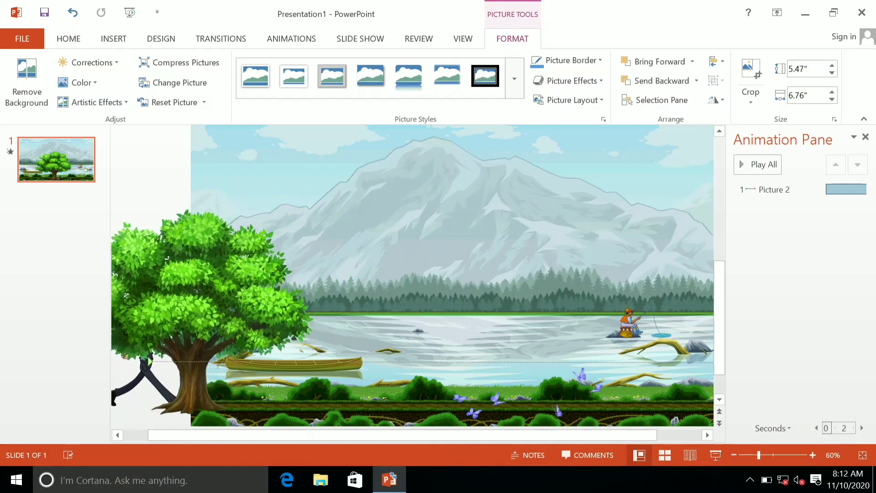
{"action": "left_click_drag", "start_coordinate": [126, 296], "coordinate": [126, 306]}
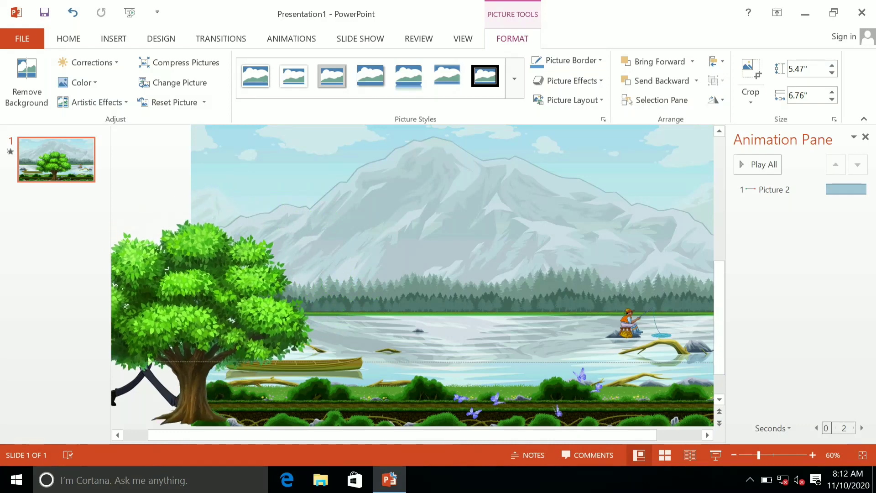
{"action": "key", "text": "ctrl+z"}
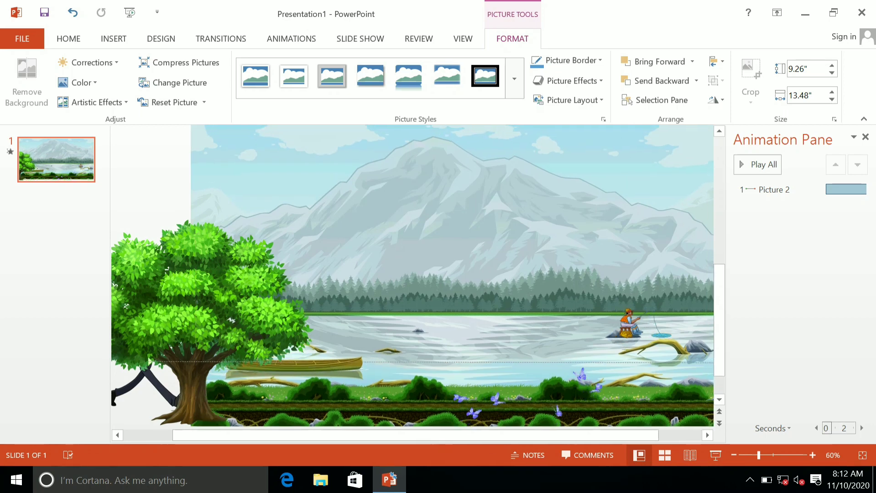
Enlarge the tree picture to about 6.15 × 7.59 inches.
{"action": "left_click_drag", "start_coordinate": [206, 296], "coordinate": [221, 281]}
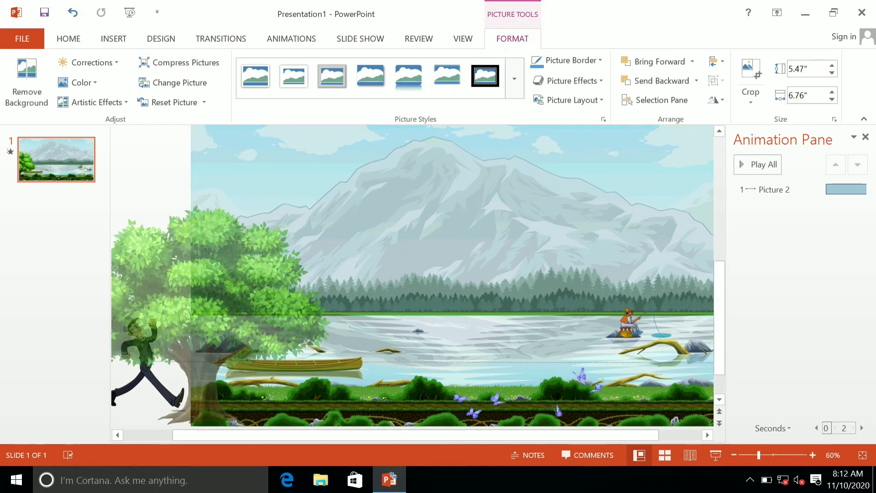
{"action": "left_click_drag", "start_coordinate": [349, 191], "coordinate": [352, 189]}
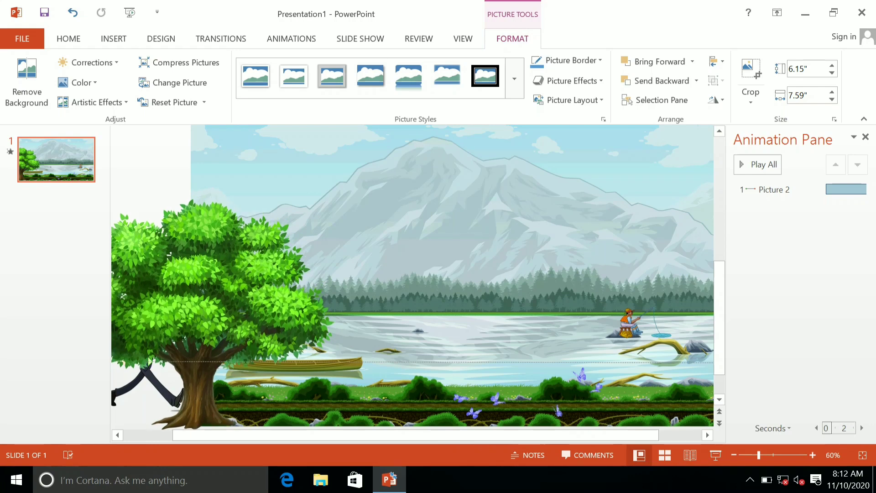
{"action": "left_click", "coordinate": [223, 274]}
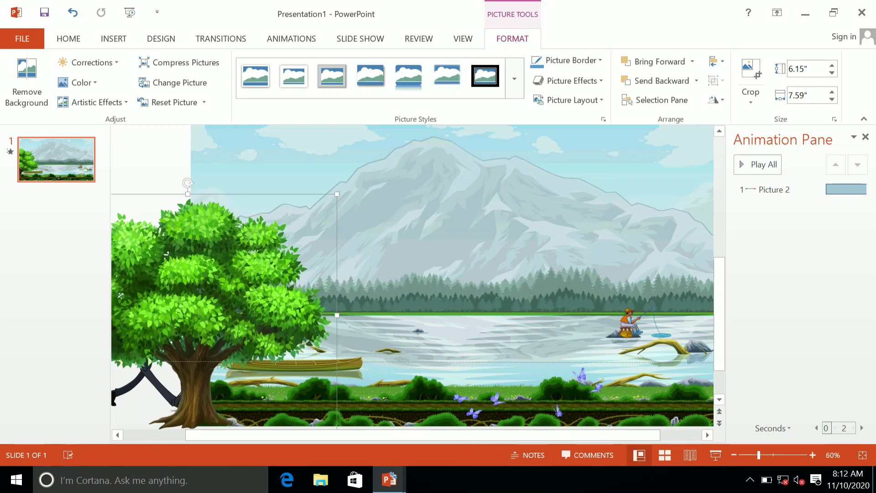
Preview the slide show, then bring up the walking man's (Picture 2) animation options.
{"action": "key", "text": "F5"}
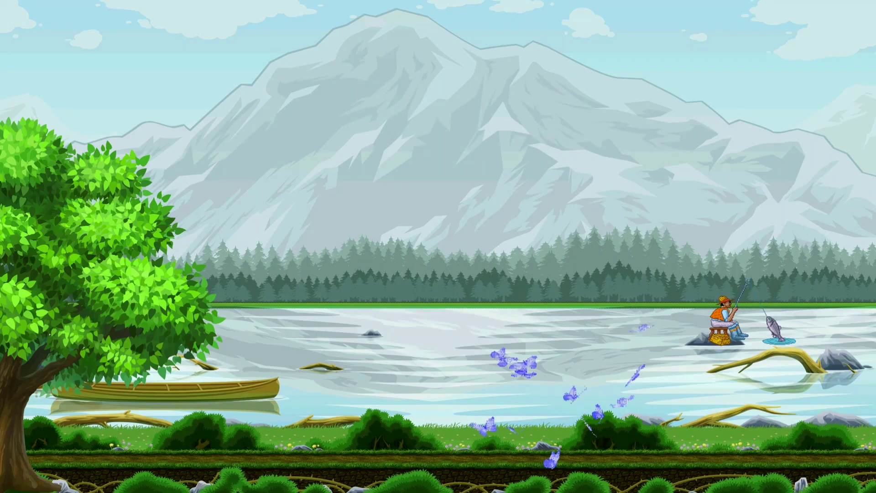
{"action": "key", "text": "Escape"}
{"action": "left_click", "coordinate": [776, 189]}
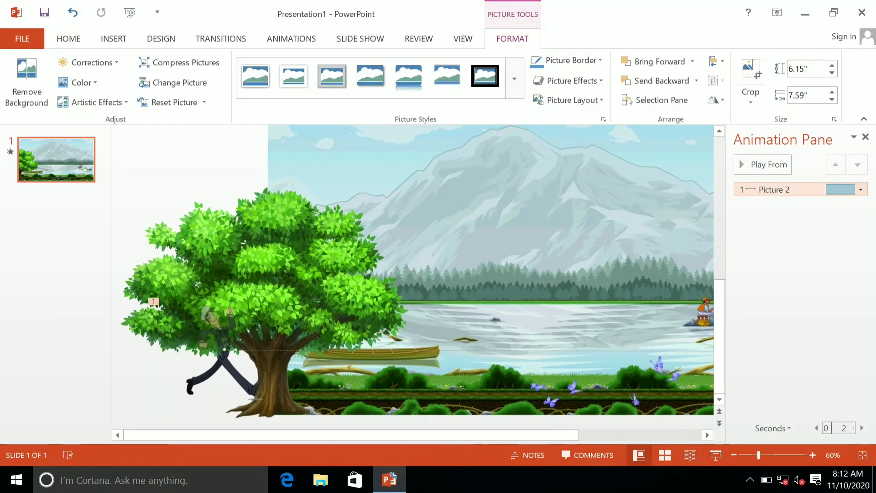
{"action": "left_click", "coordinate": [861, 189]}
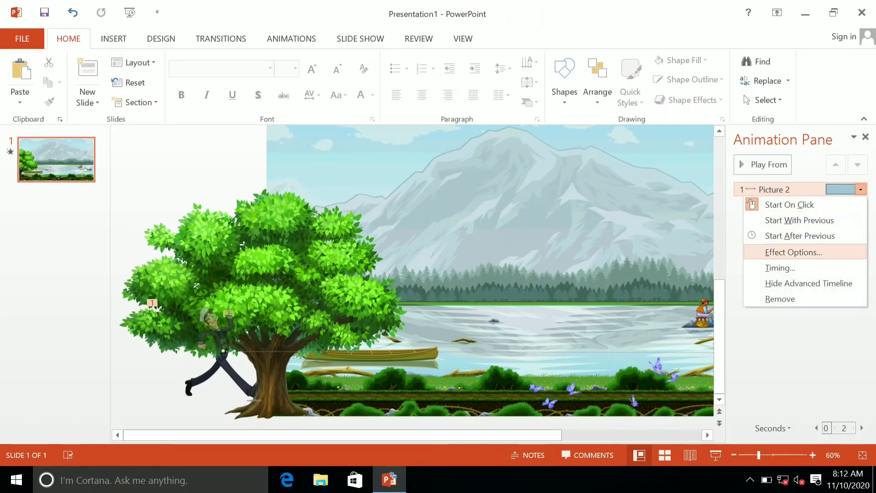
Set the walking man's motion path timing to Start With Previous and Repeat Until End of Slide.
{"action": "left_click", "coordinate": [794, 252]}
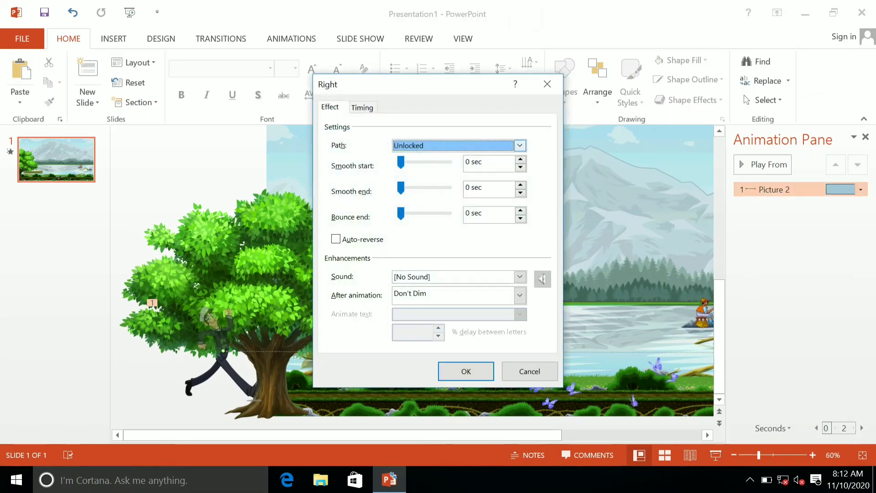
{"action": "left_click", "coordinate": [362, 108]}
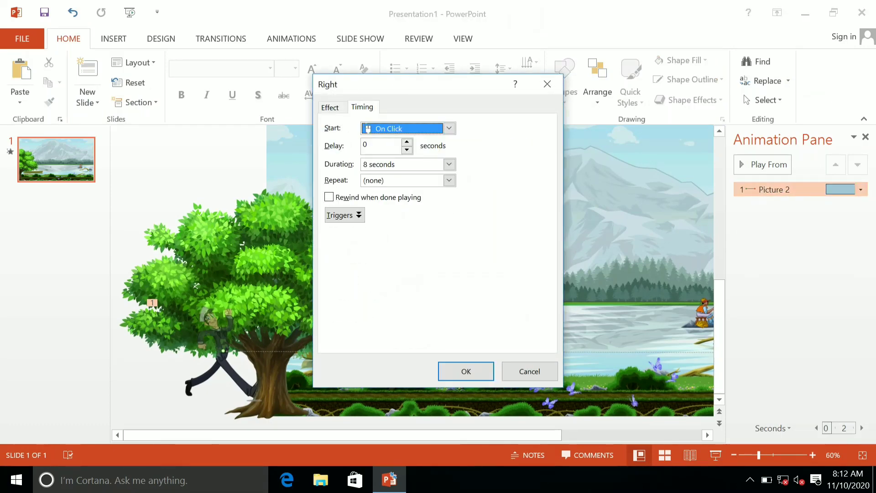
{"action": "left_click", "coordinate": [450, 128]}
{"action": "left_click", "coordinate": [397, 153]}
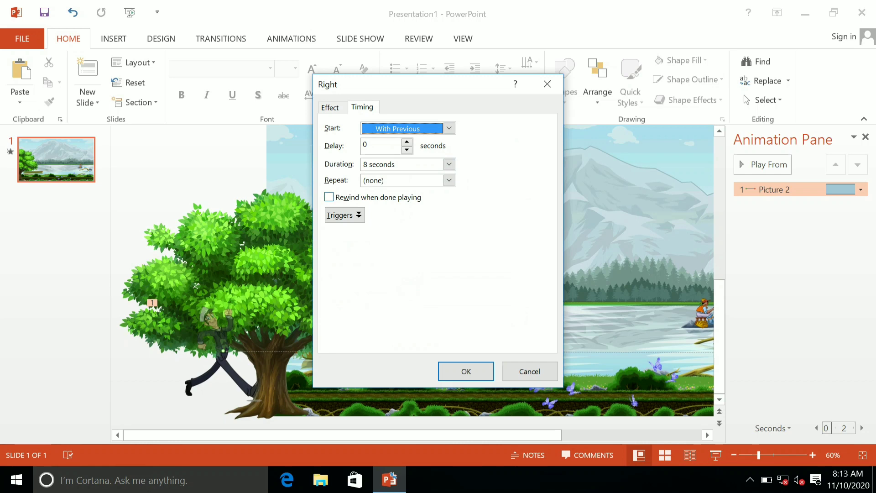
{"action": "left_click", "coordinate": [449, 180]}
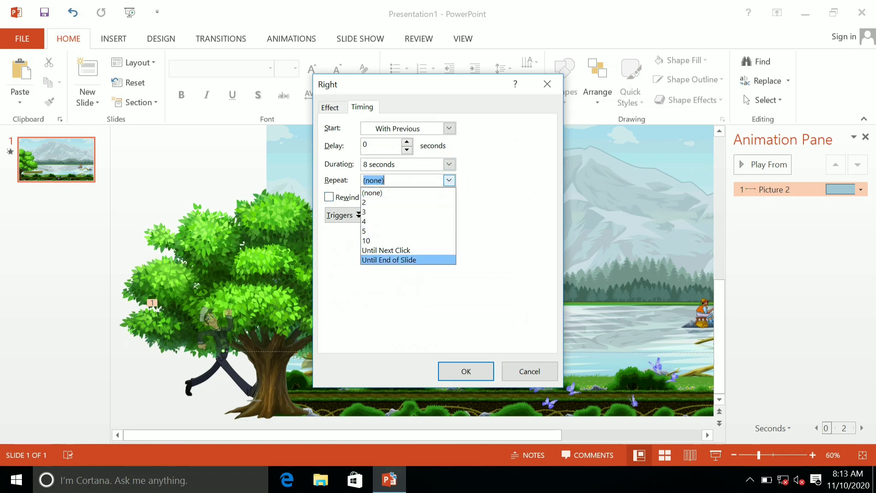
{"action": "left_click", "coordinate": [389, 259]}
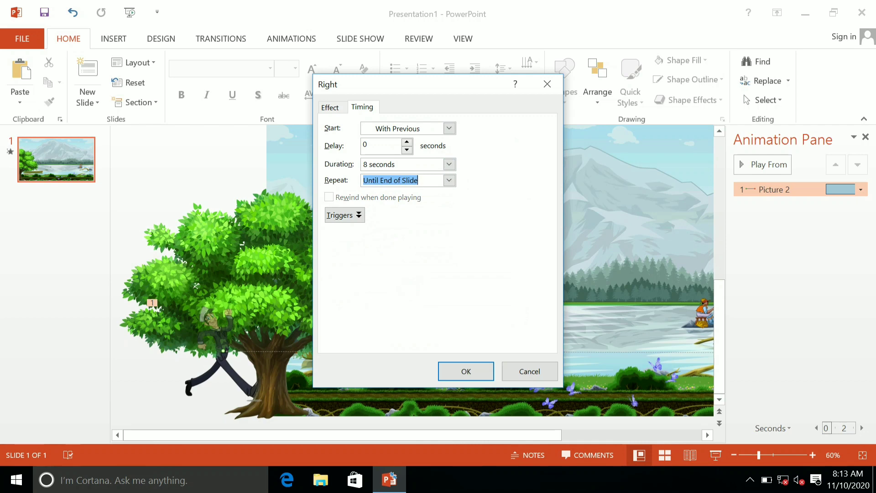
{"action": "left_click", "coordinate": [466, 372]}
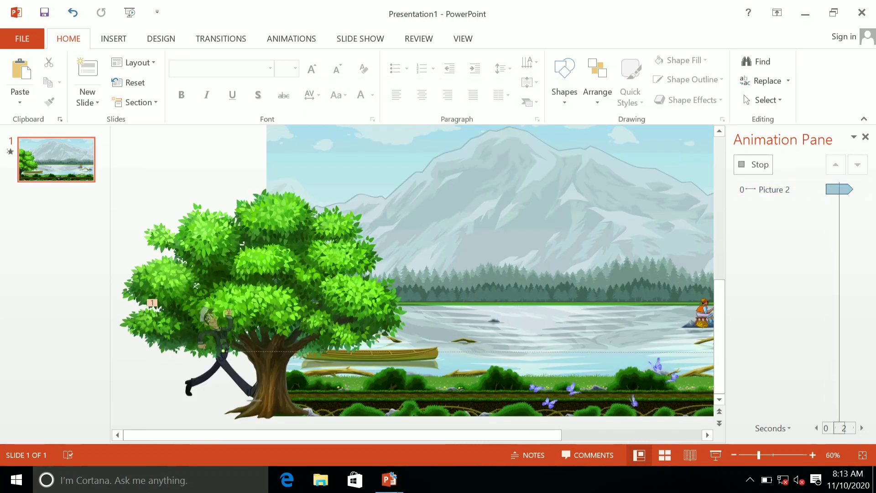
{"action": "key", "text": "F5"}
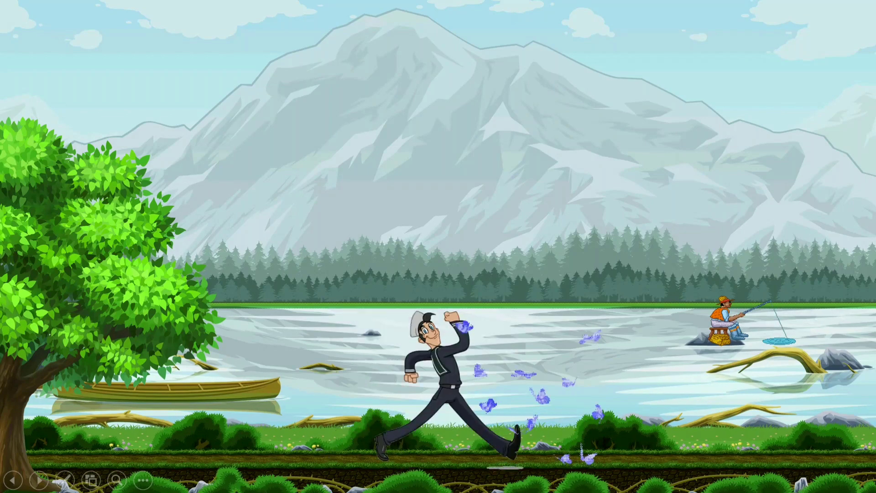
{"action": "key", "text": "Escape"}
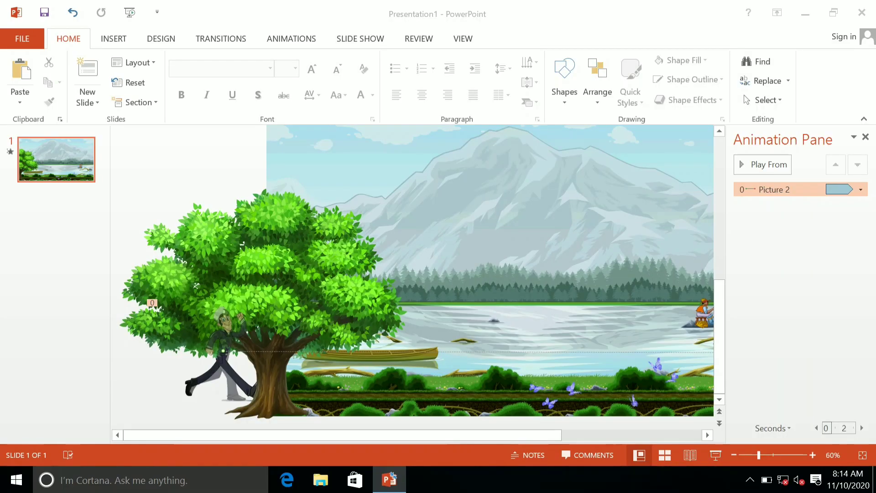